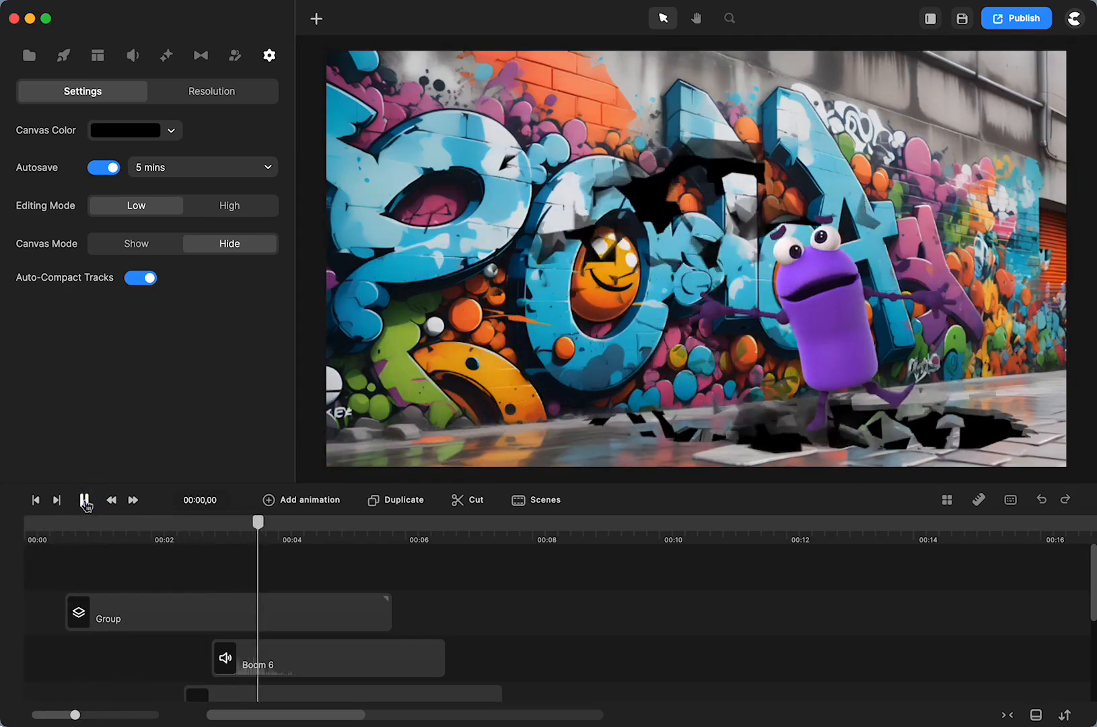
- Play the opening graffiti scene and the scenes after it, and place the playhead at 00:08,16 in the campfire scene
left_click(84, 500)
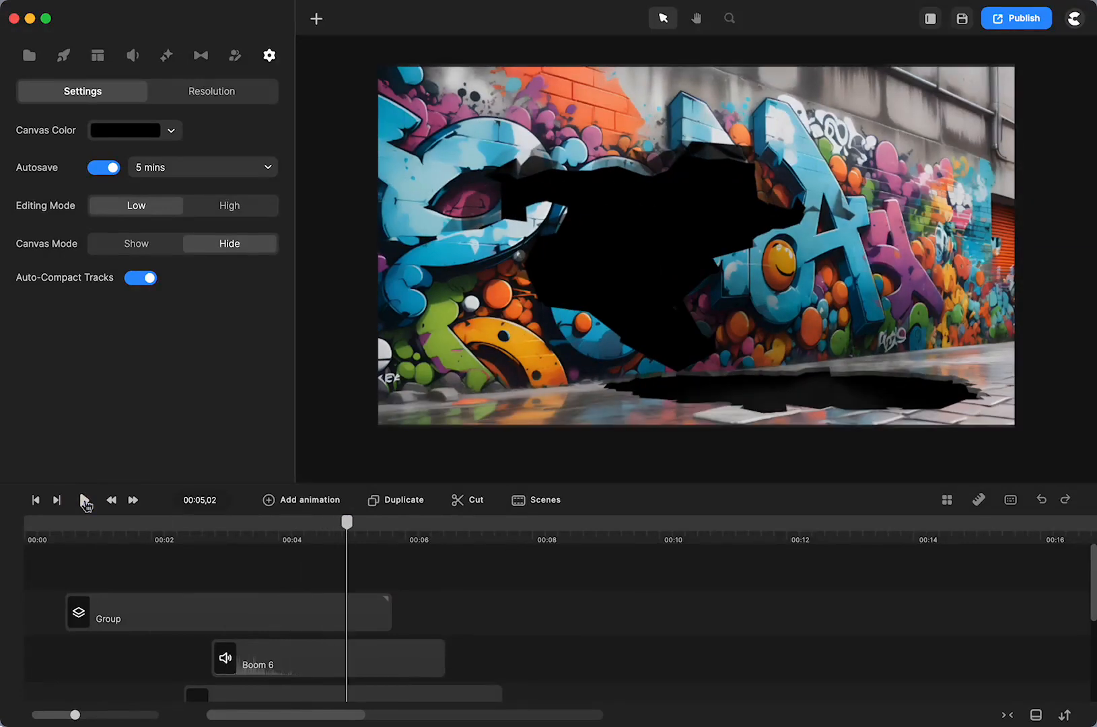
left_click(84, 500)
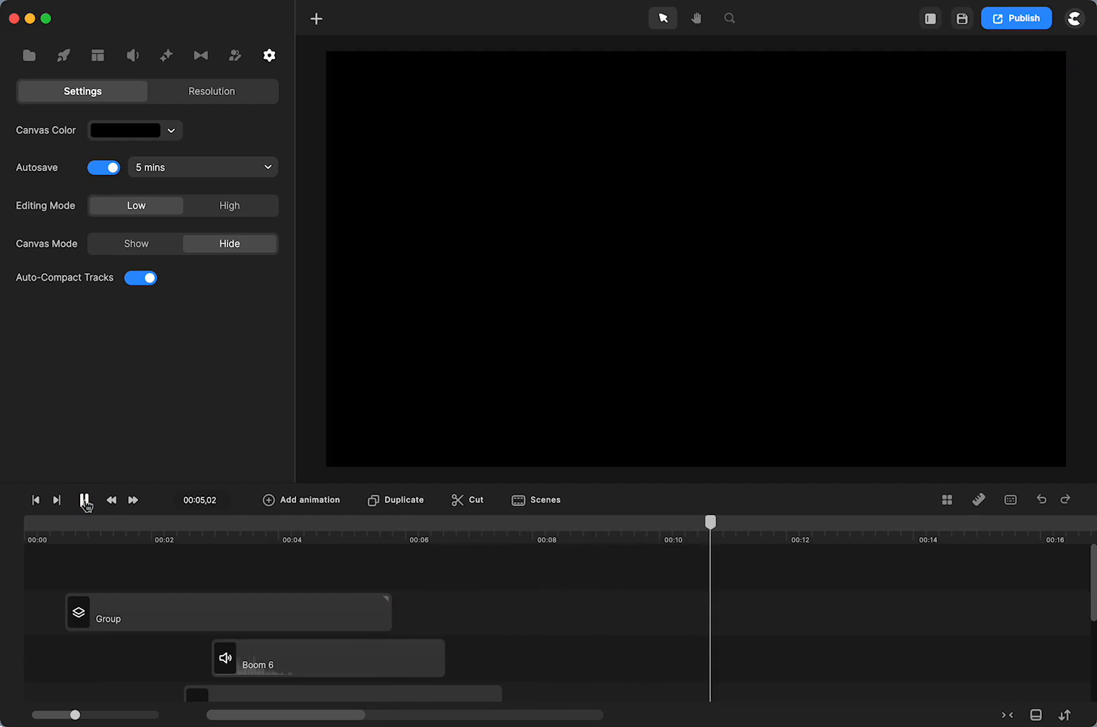
left_click(85, 500)
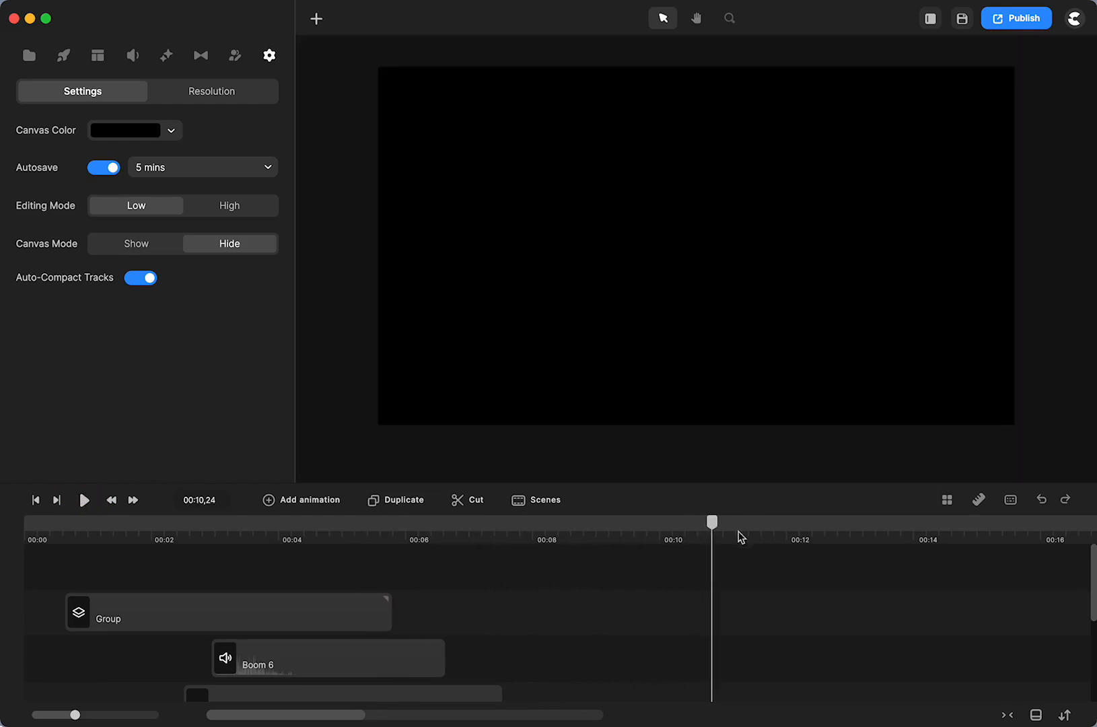
left_click(611, 529)
left_click_drag(611, 526, 568, 536)
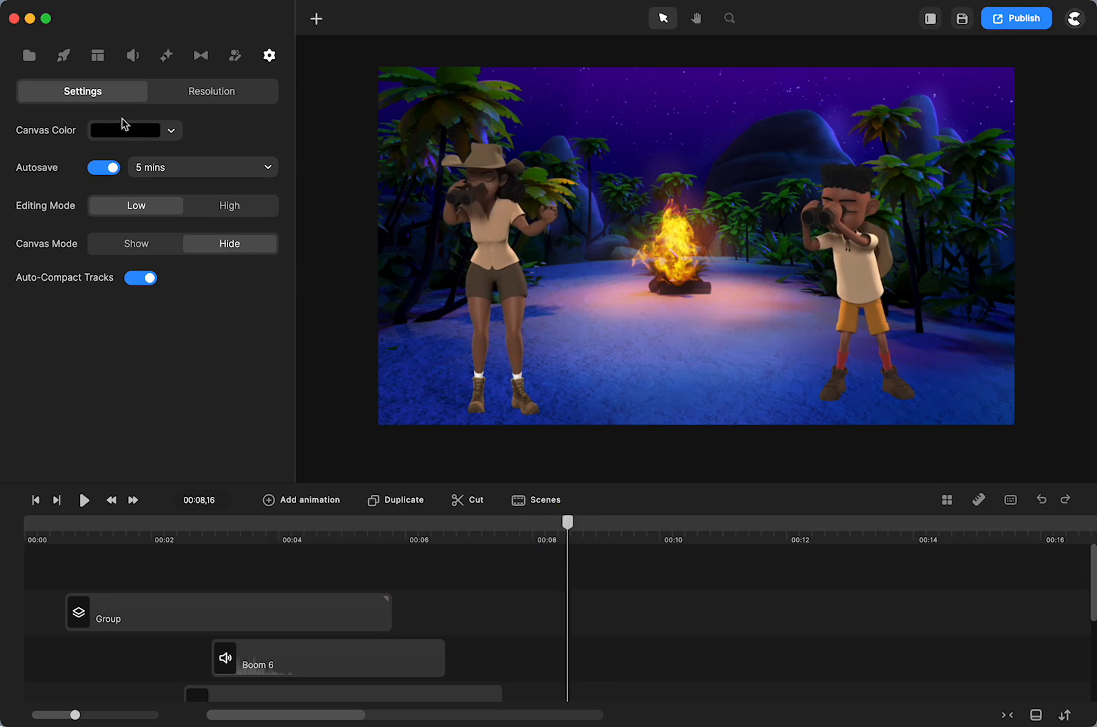
- Open the Backgrounds library among the studio elements
left_click(61, 58)
left_click(205, 204)
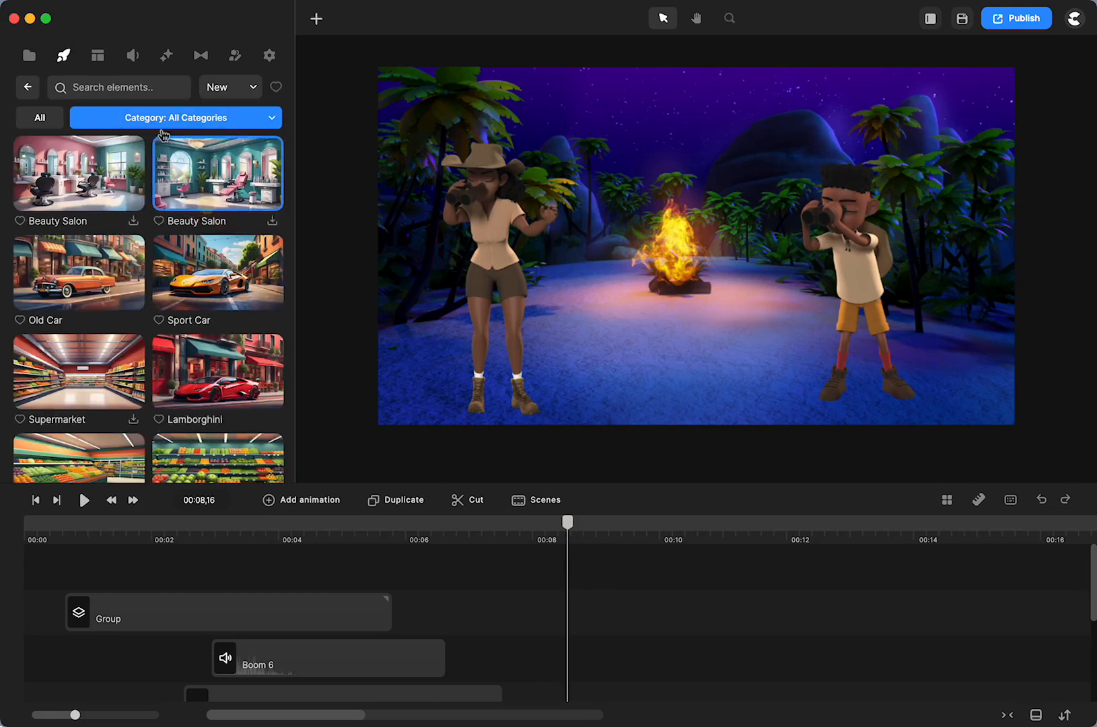
left_click(112, 89)
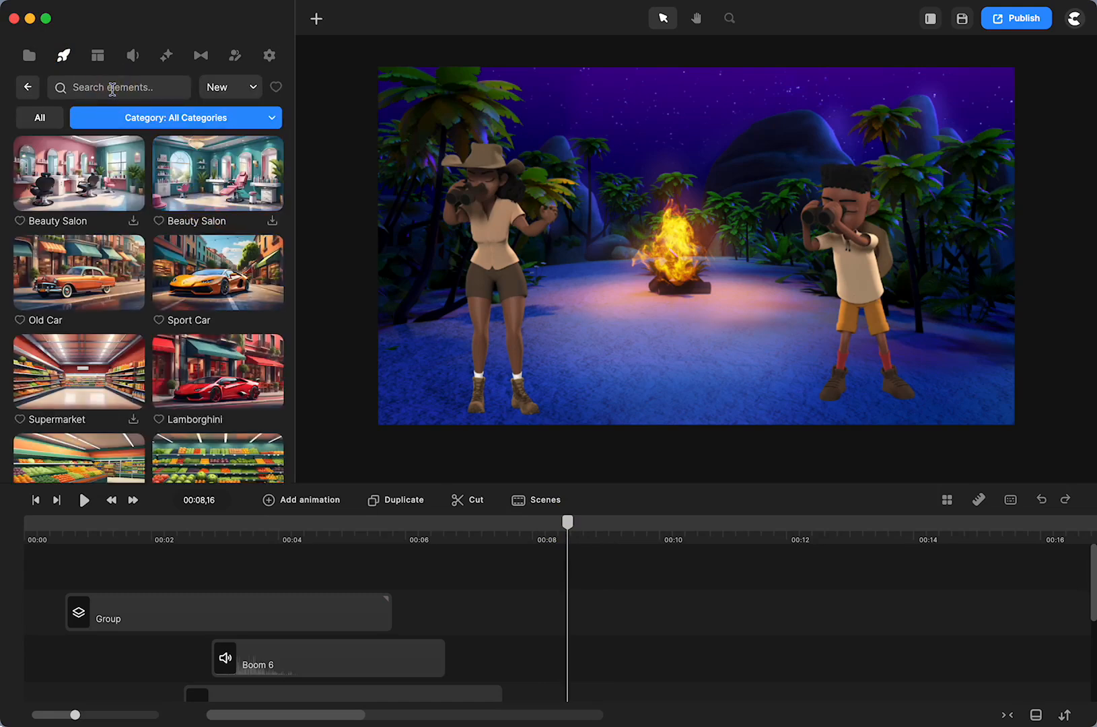
- Ungroup the campfire scene's group on the timeline to expose its separate character, fire, sparks and background clips
scroll(142, 629, "down", 5)
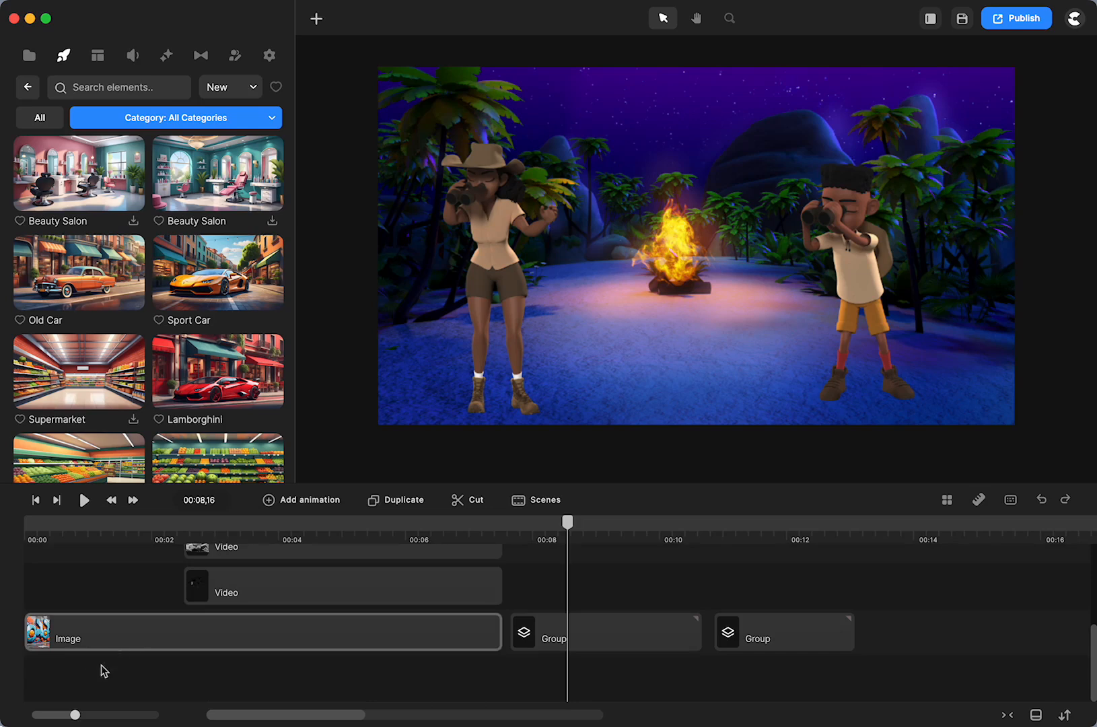
left_click(545, 634)
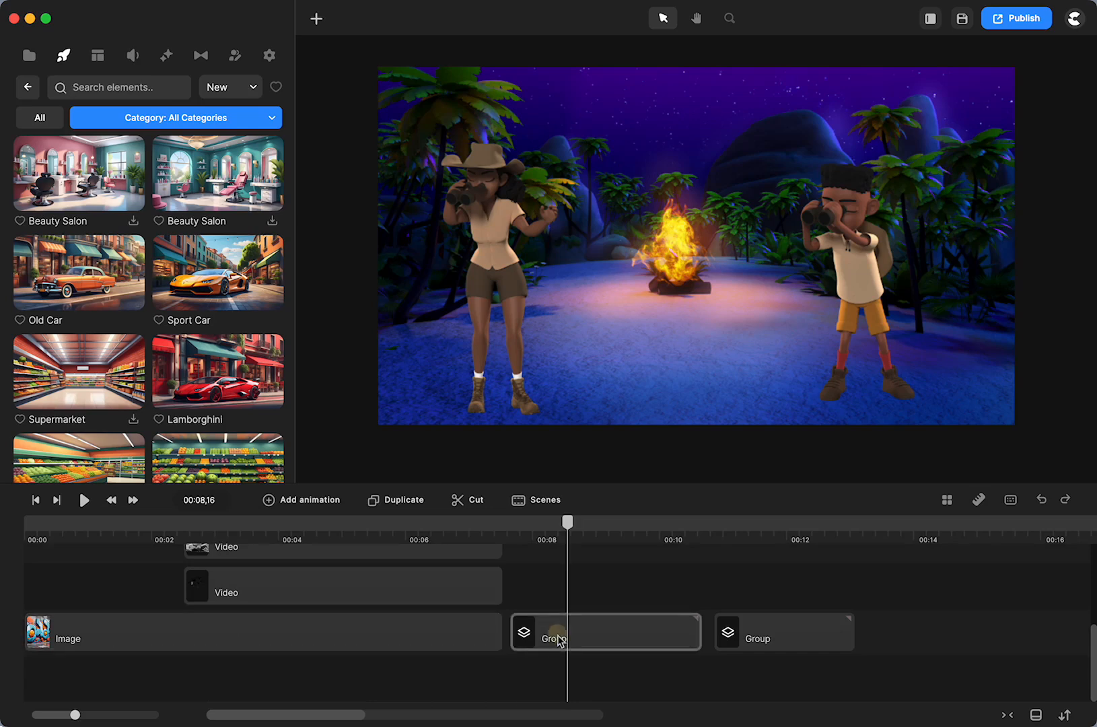
right_click(557, 639)
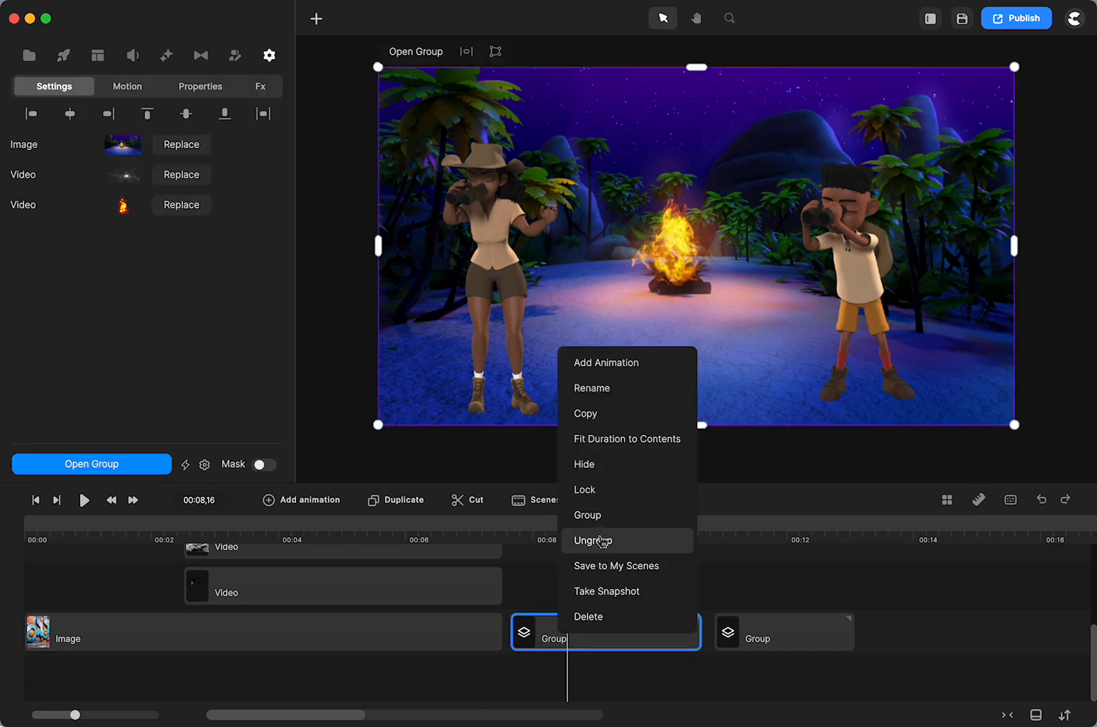
left_click(602, 540)
scroll(599, 659, "down", 4)
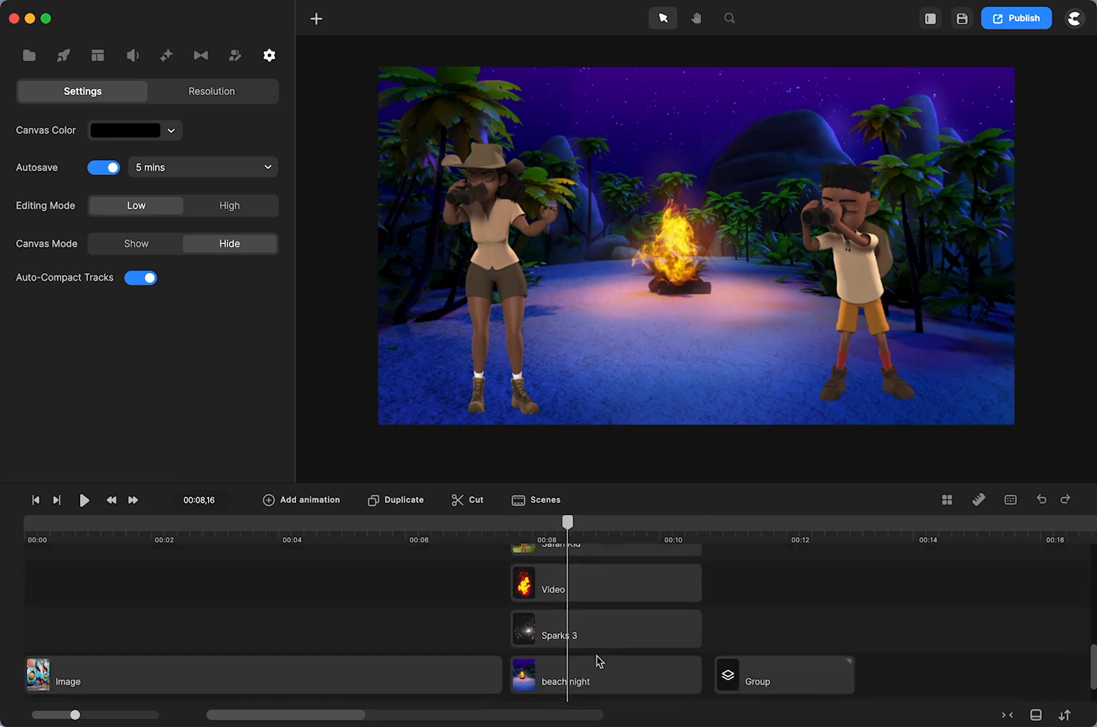
scroll(598, 661, "down", 1)
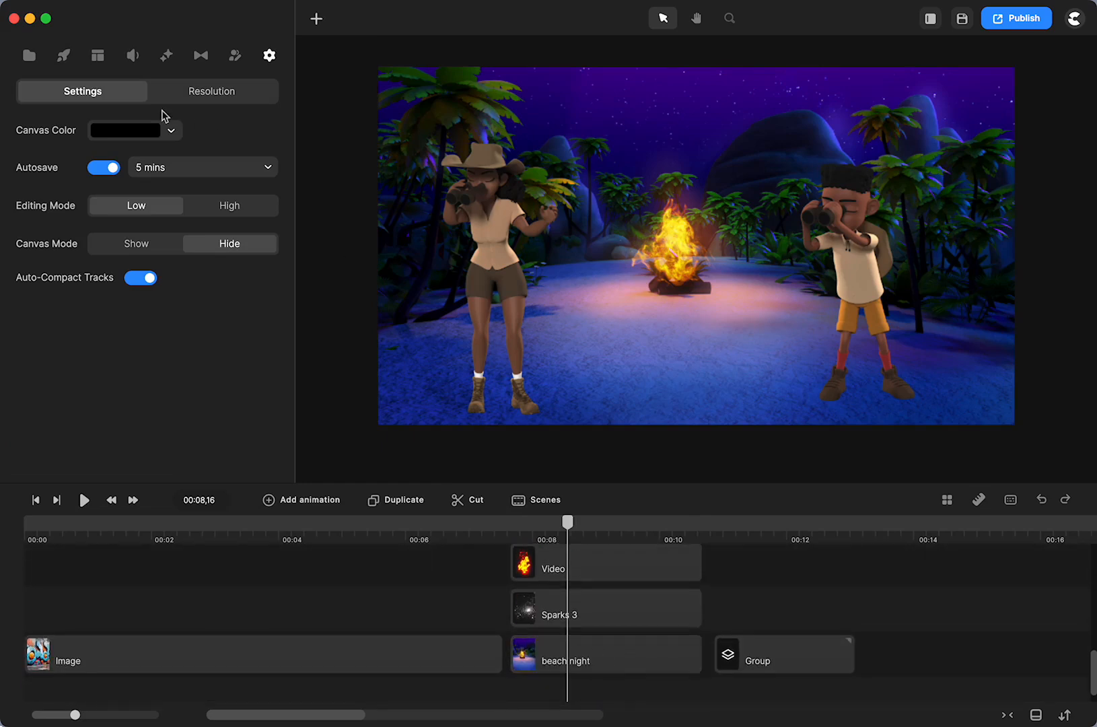
- Search the Backgrounds library for "beach" and find the Beach Night background in the results
left_click(63, 56)
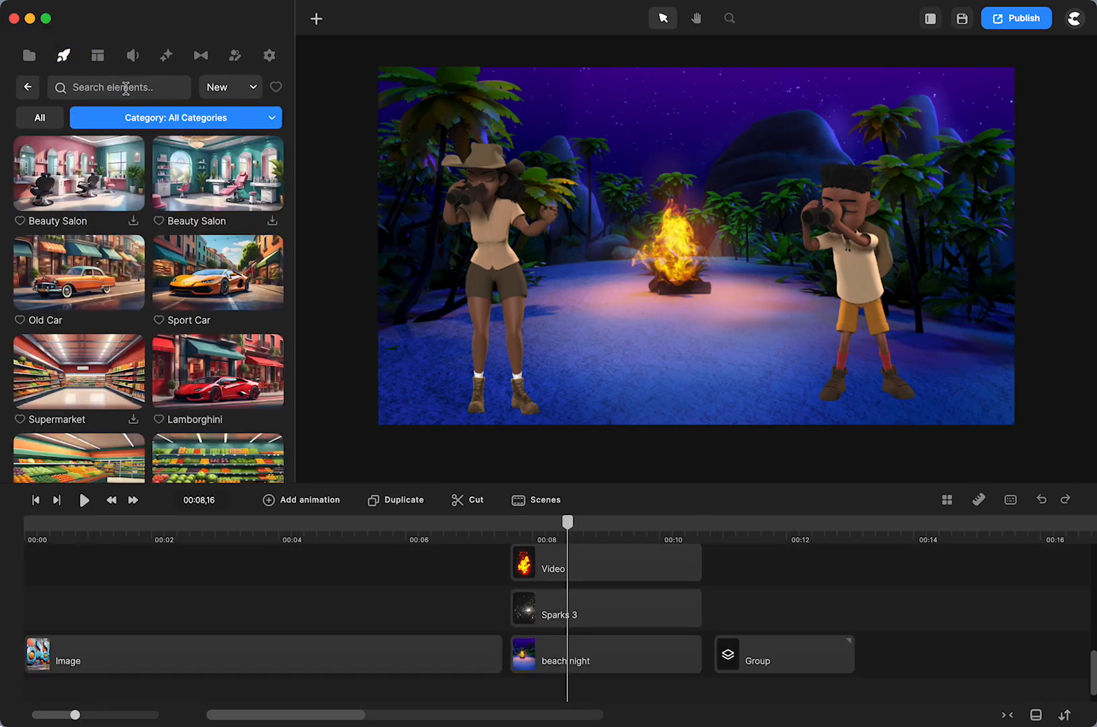
type("bea")
key("Return")
left_click_drag(127, 90, 102, 91)
key("BackSpace")
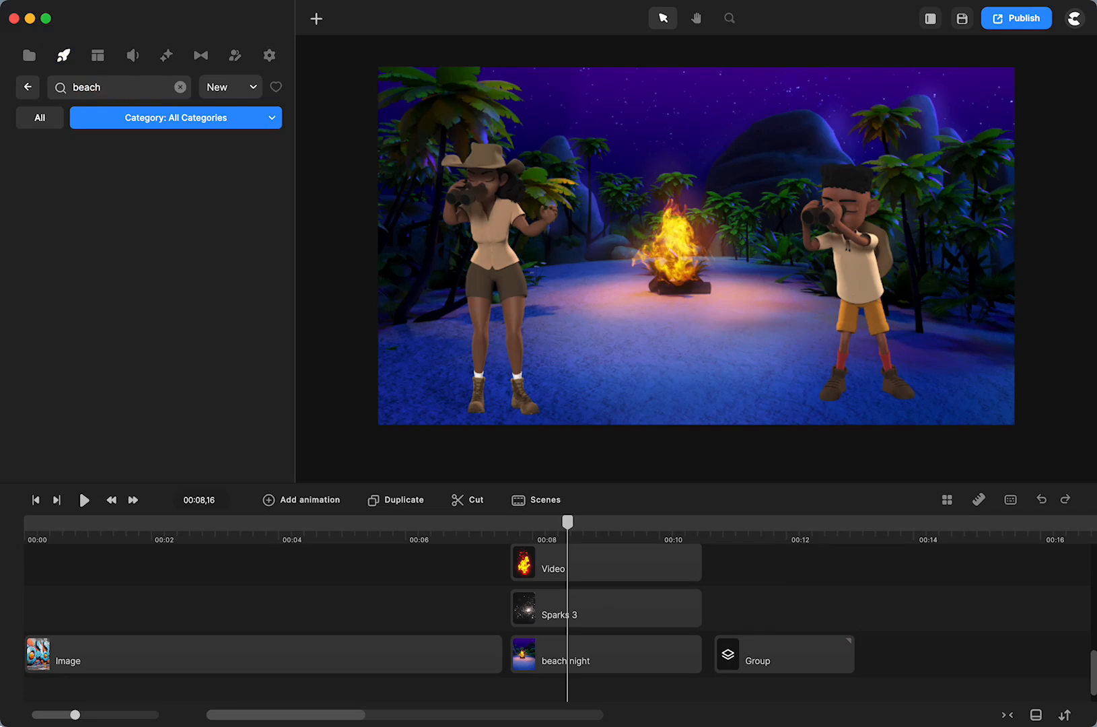
key("Return")
scroll(142, 247, "down", 5)
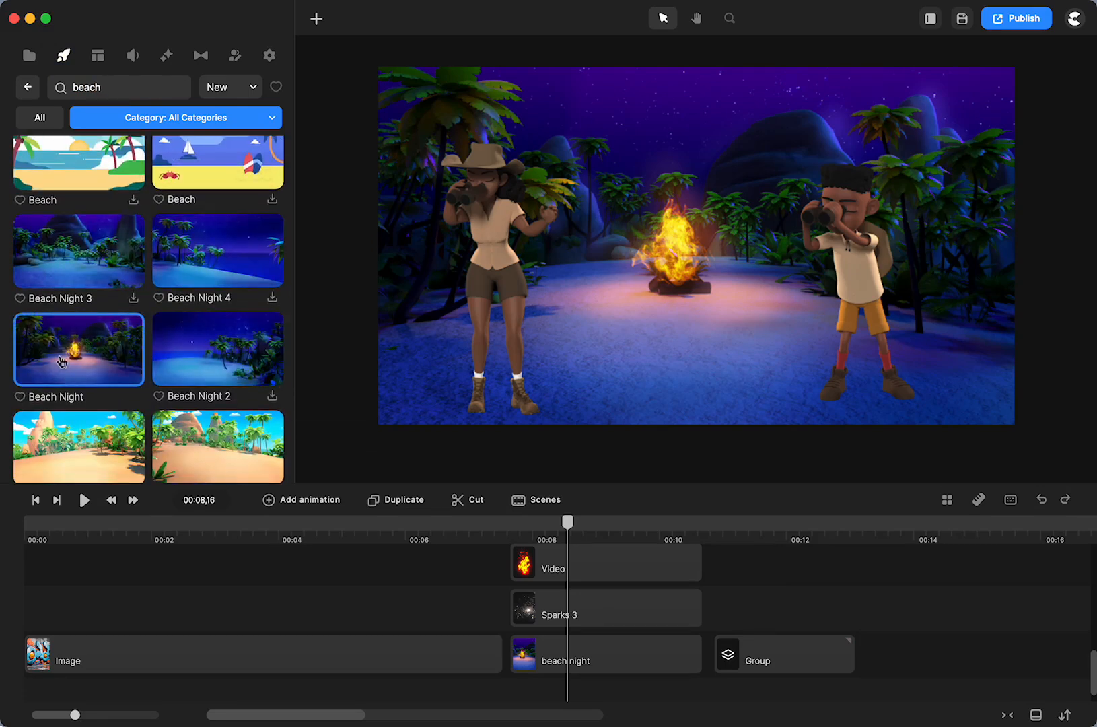
- Shift the fire video and Sparks 3 clips together so they start at about 10 seconds on the timeline
left_click(532, 573)
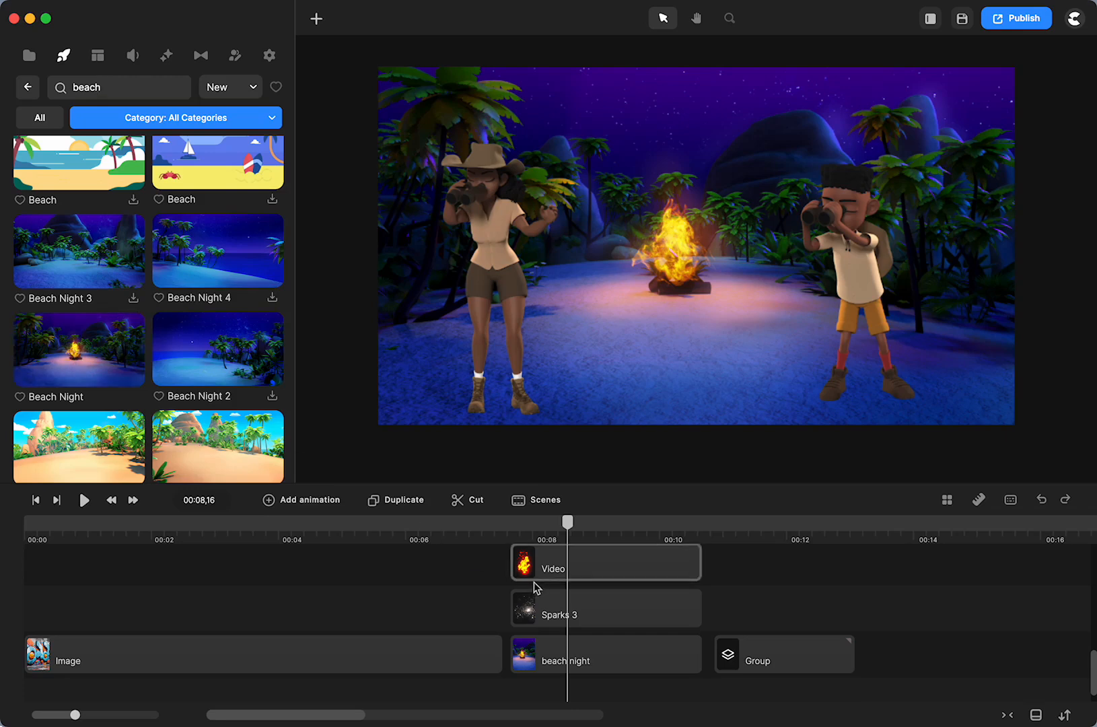
left_click(532, 575)
left_click(548, 602, "shift")
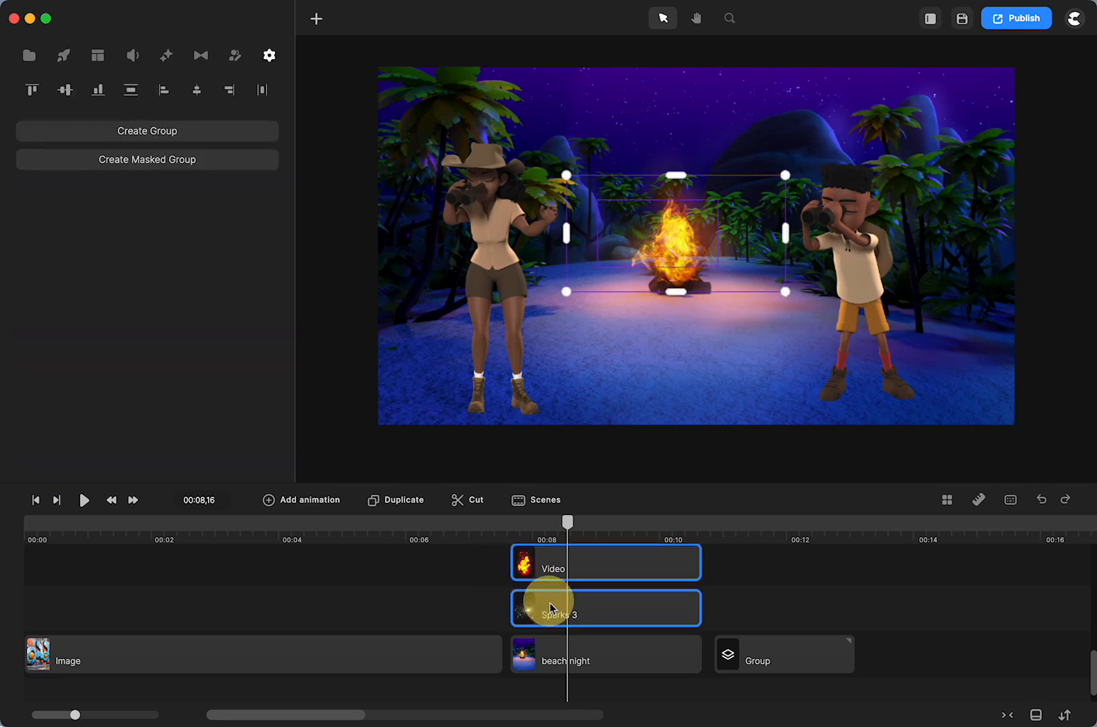
left_click_drag(550, 606, 685, 607)
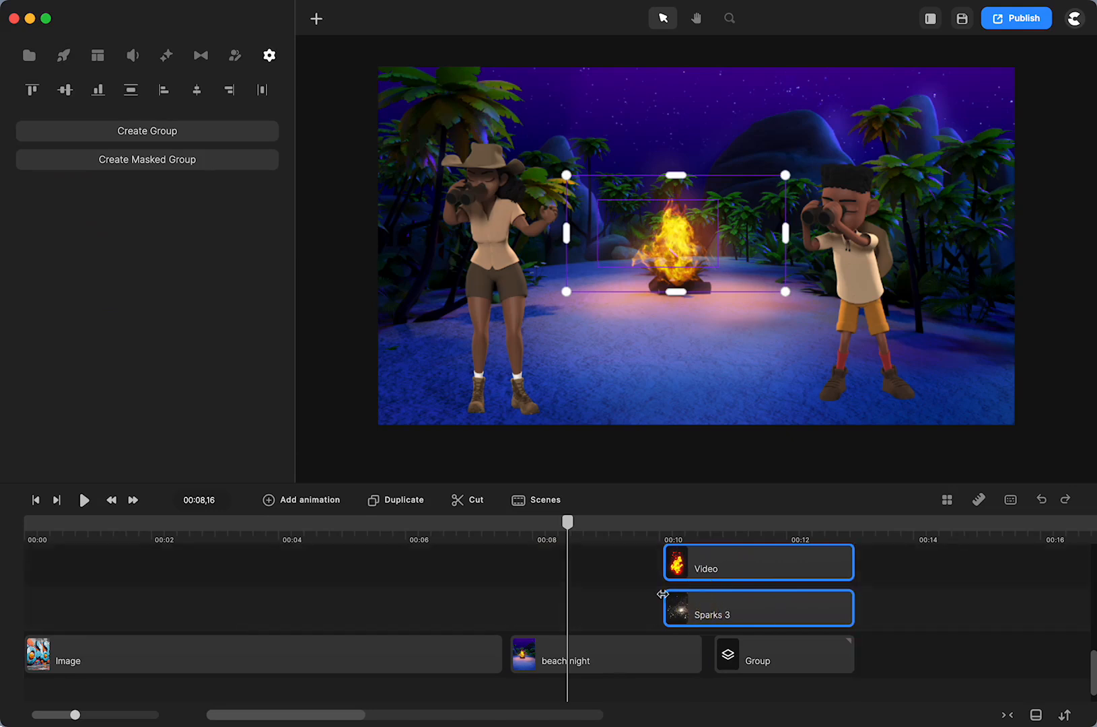
- Play the beach scene from 00:07,26 without the fire overlays, and select the beach night background at 00:09,01
left_click_drag(572, 538, 526, 533)
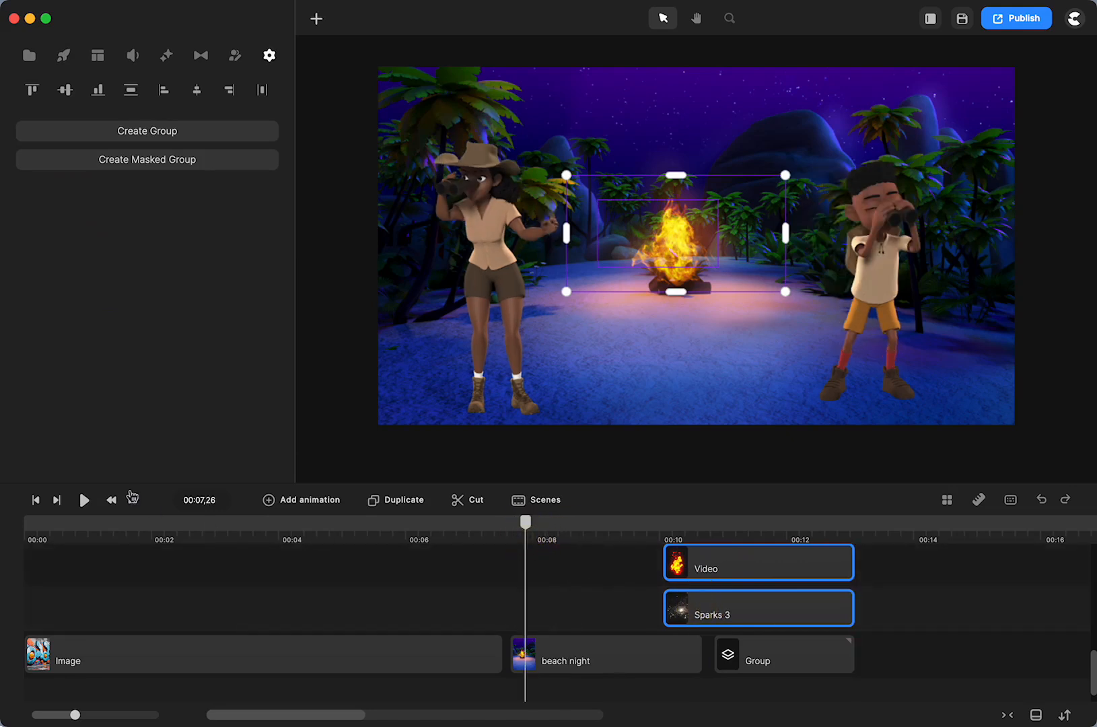
left_click(84, 501)
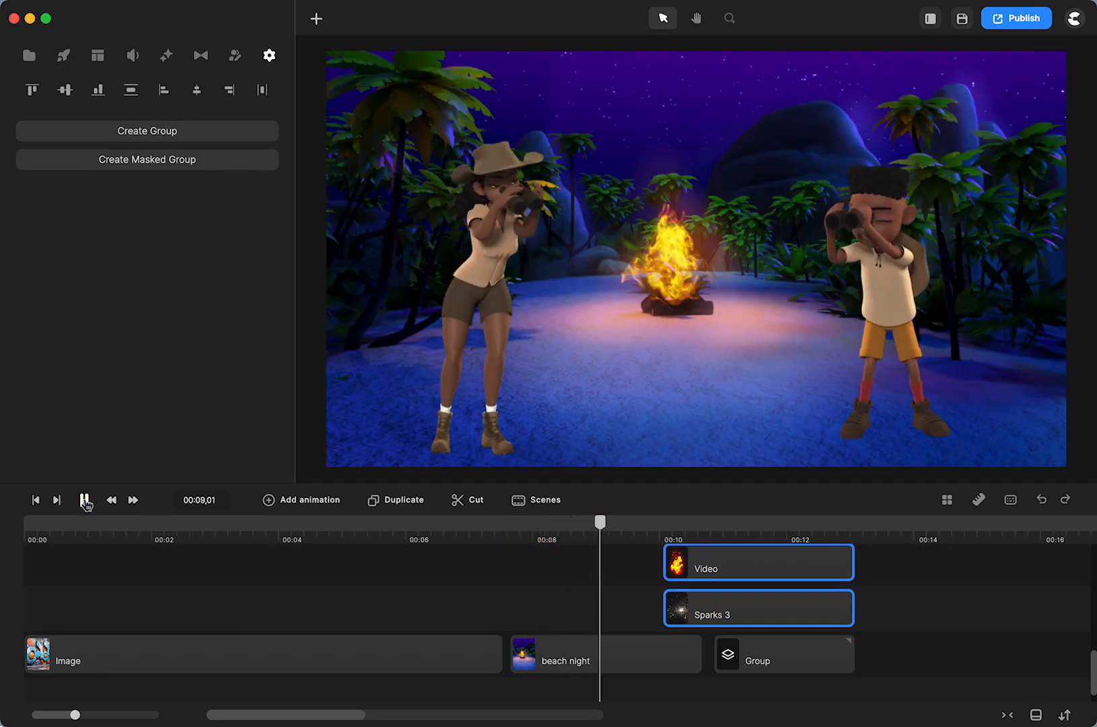
key("space")
left_click(665, 360)
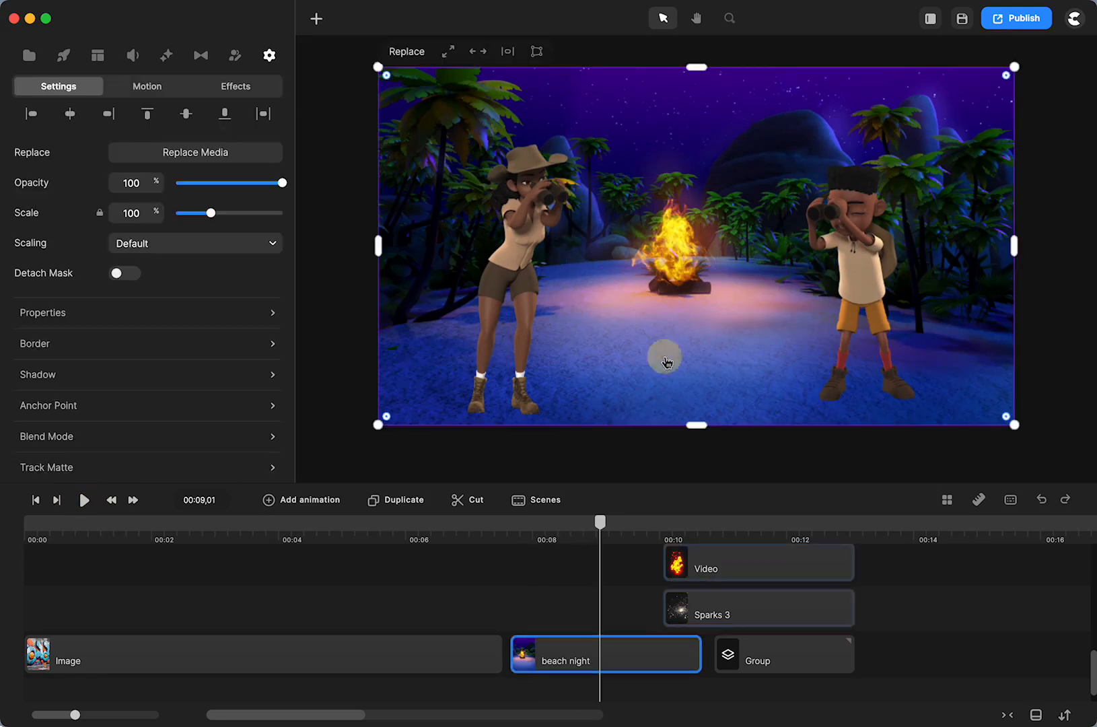
- Realign the fire video and Sparks 3 clips with the start of the beach night clip and play the scene from 00:07,17
left_click_drag(645, 573, 549, 617)
left_click(506, 525)
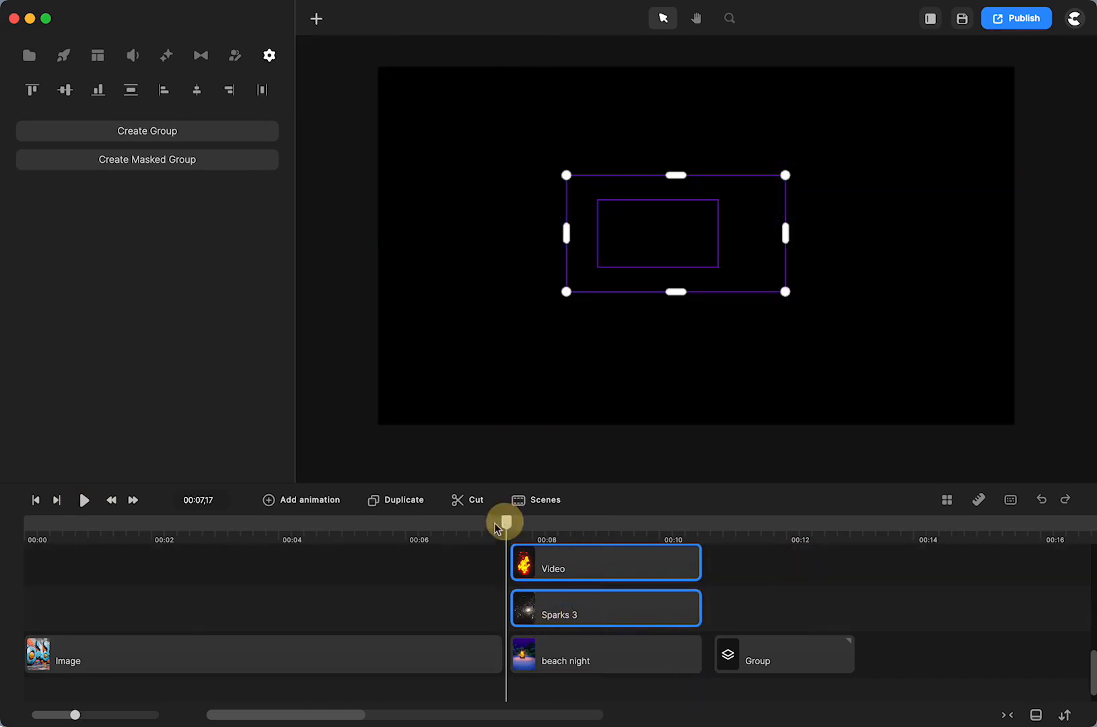
left_click(84, 502)
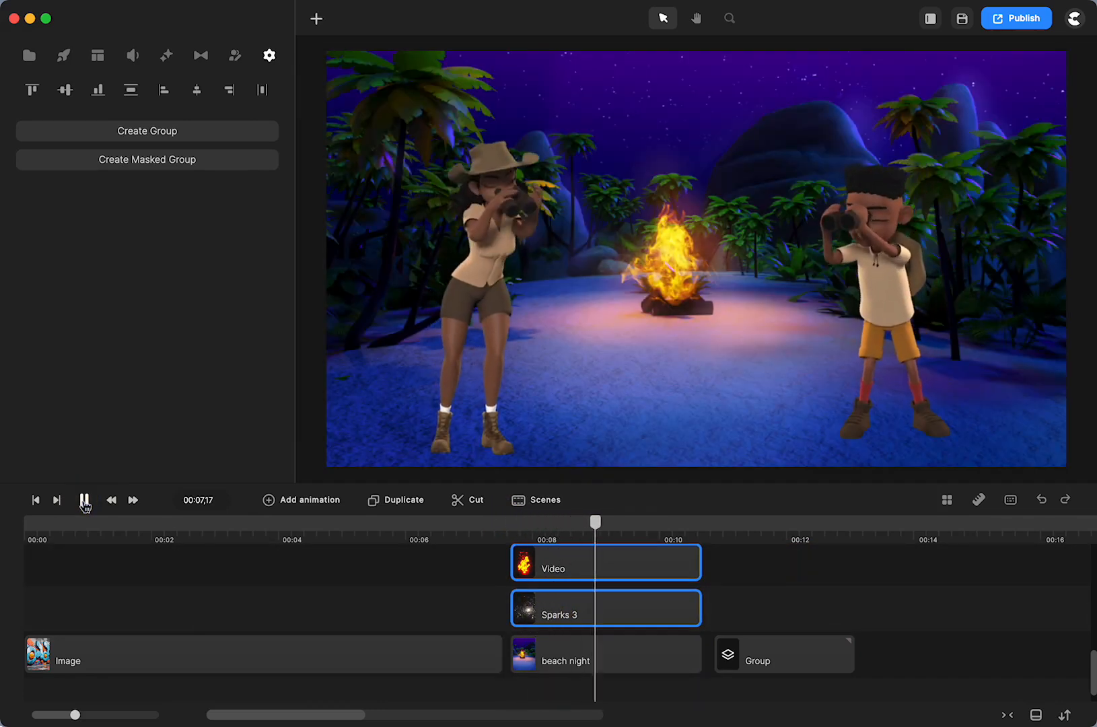
left_click(84, 500)
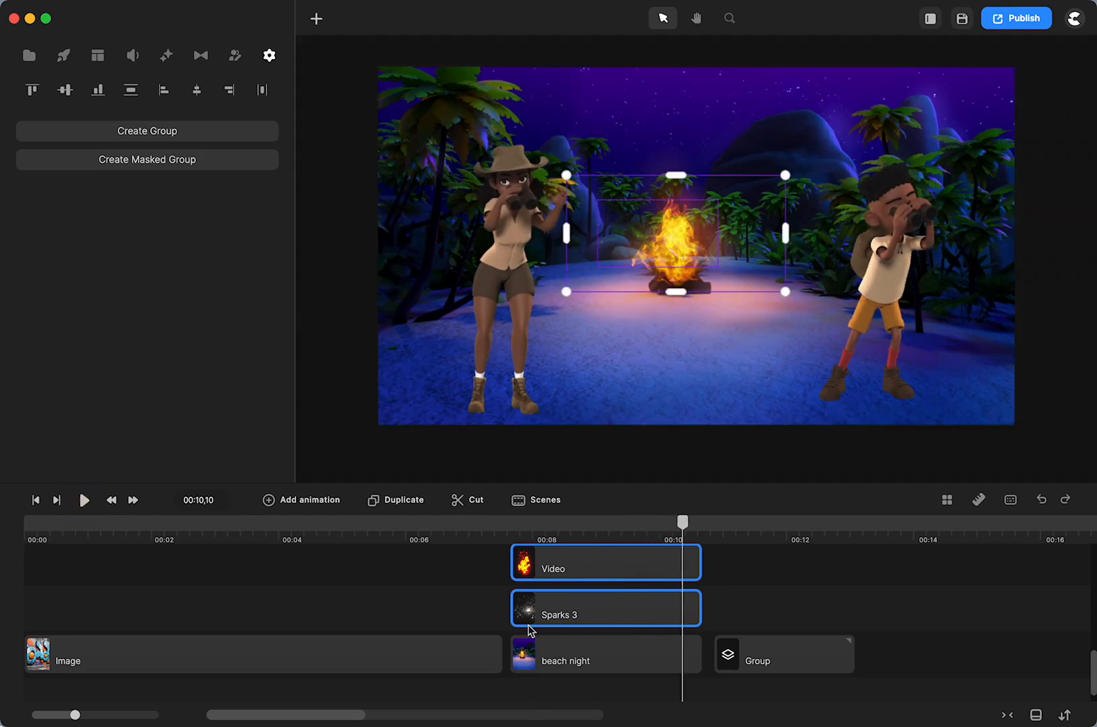
- Show the settings of the Fire Loop audio clip above the Safari Guide Female clip
scroll(528, 630, "up", 3)
left_click(572, 562)
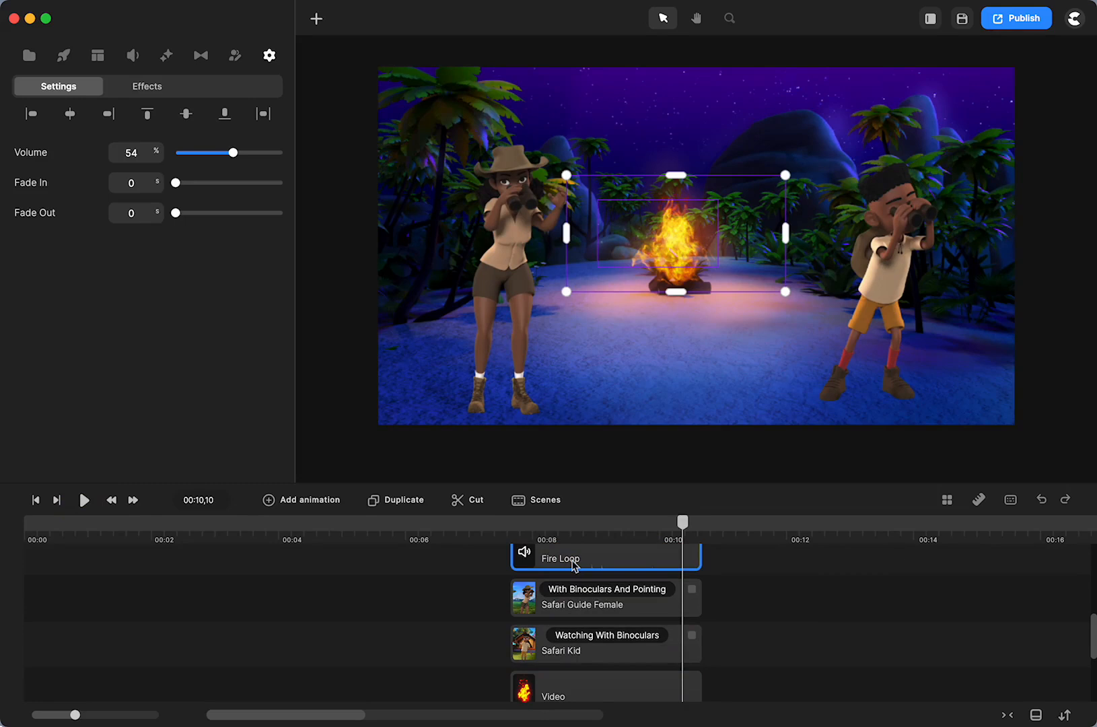
- Open the Effects library, filter it to the Fire category and browse to the Fire 30 effect
left_click(65, 55)
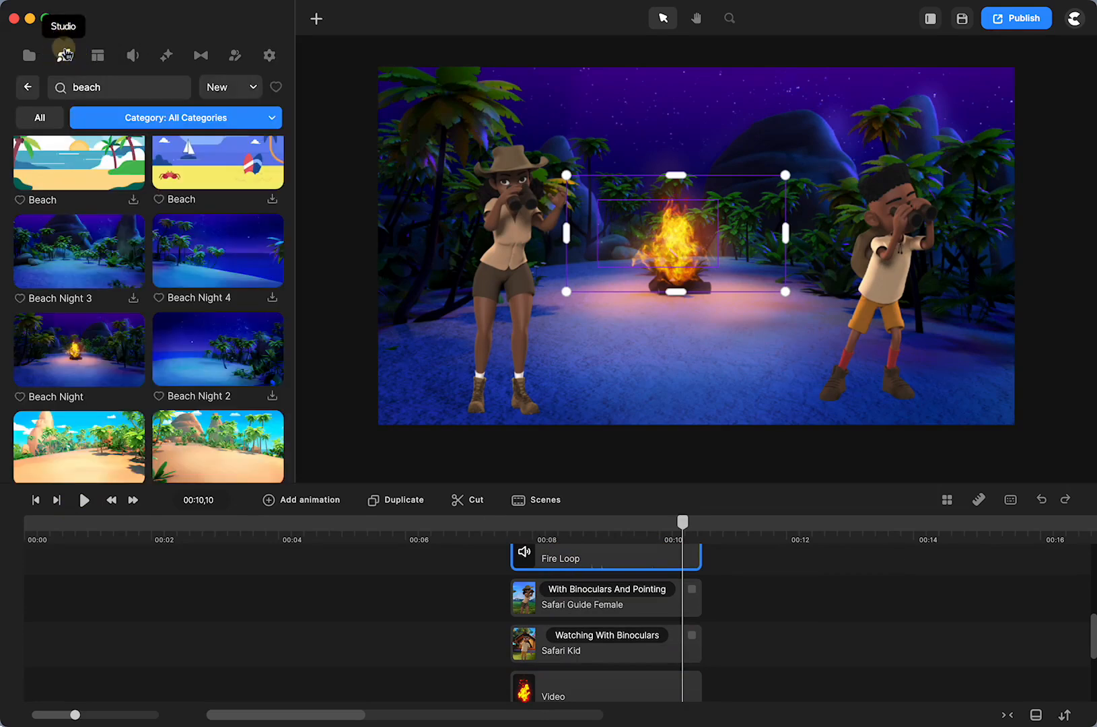
left_click(27, 91)
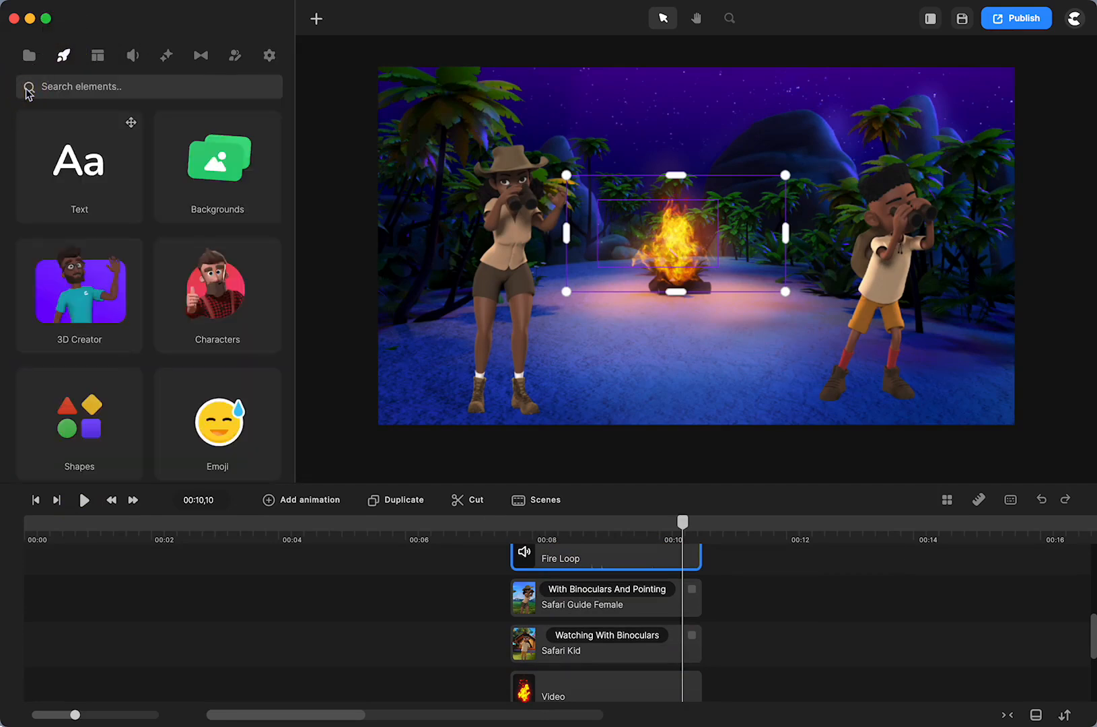
scroll(134, 293, "down", 3)
scroll(134, 293, "down", 3)
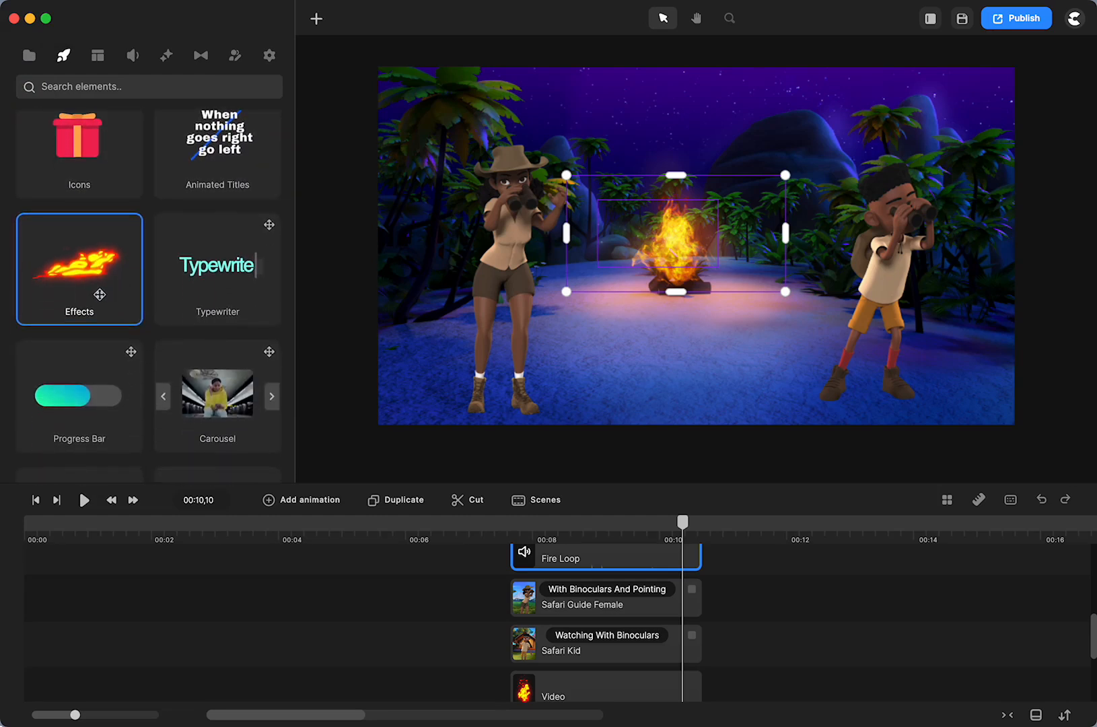
left_click(97, 290)
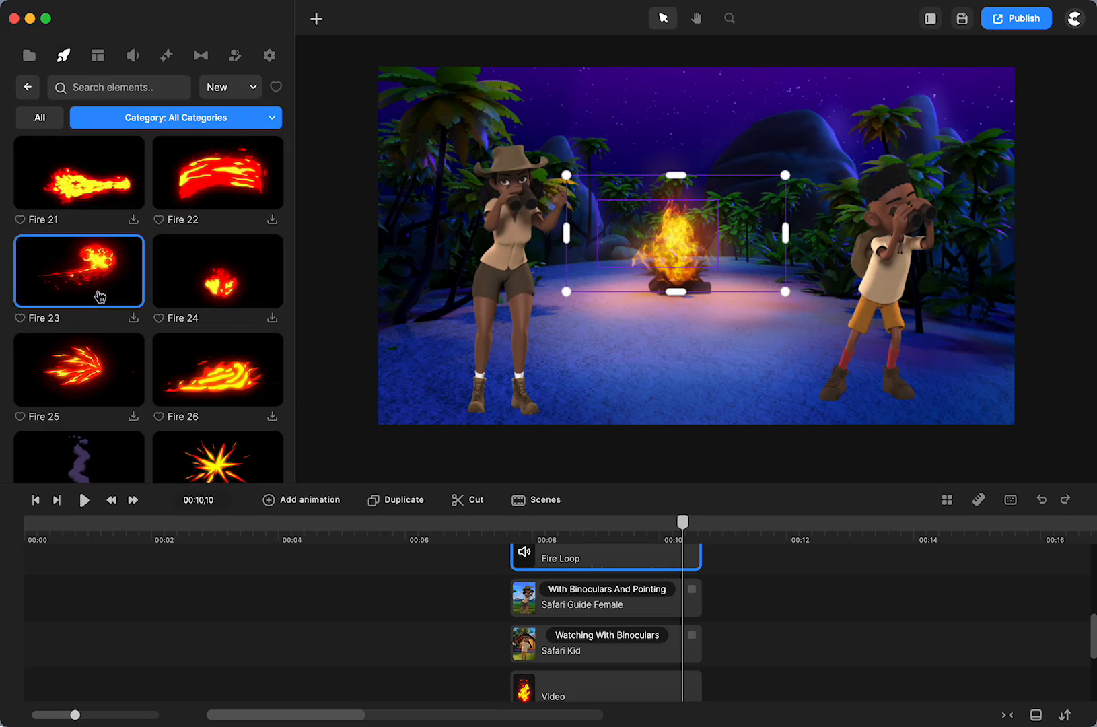
left_click(209, 121)
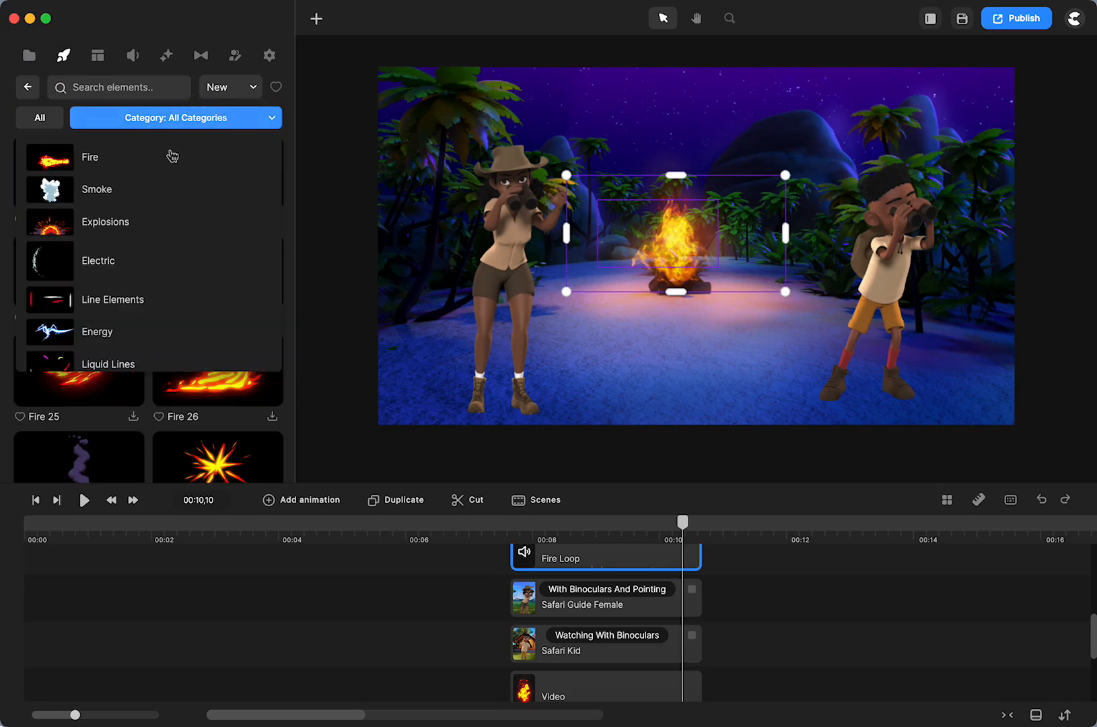
left_click(97, 160)
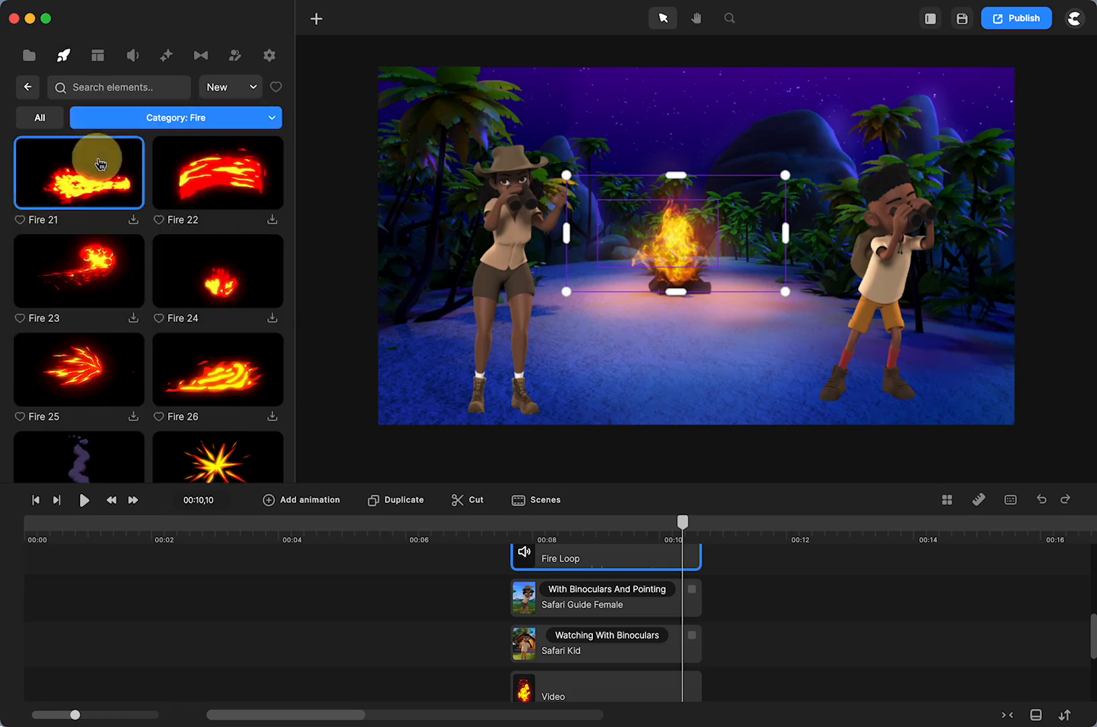
scroll(215, 289, "down", 2)
scroll(218, 301, "down", 2)
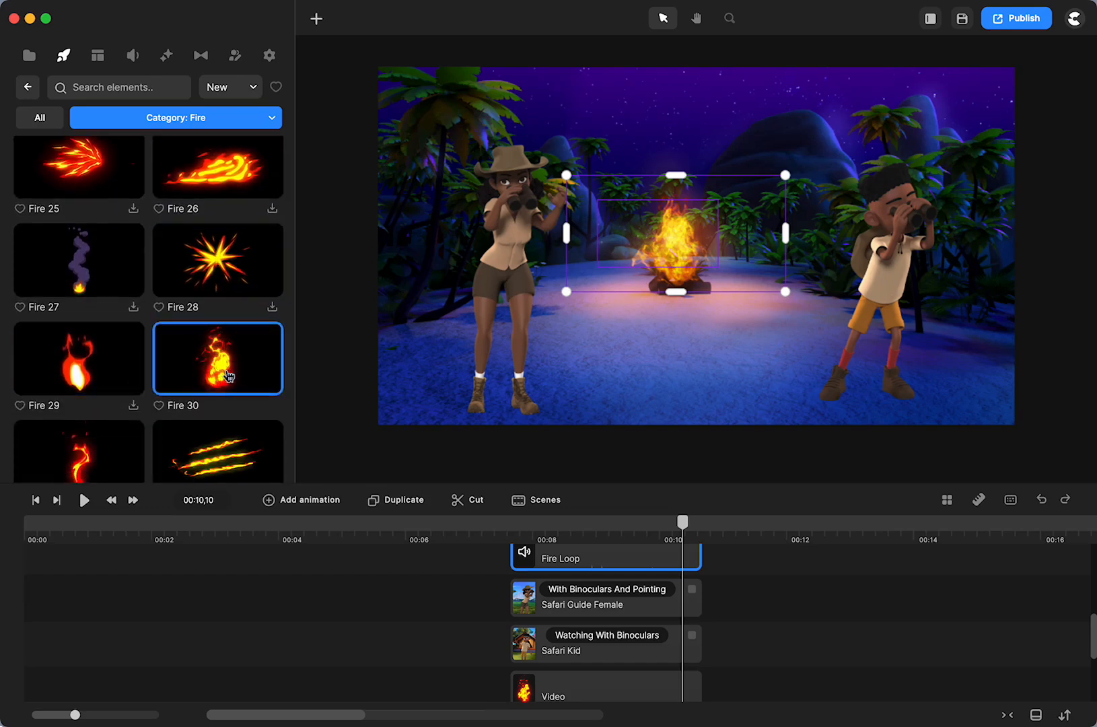
- Set the fire video clip's opacity to 94% and play the campfire scene from 00:07,22
left_click(553, 692)
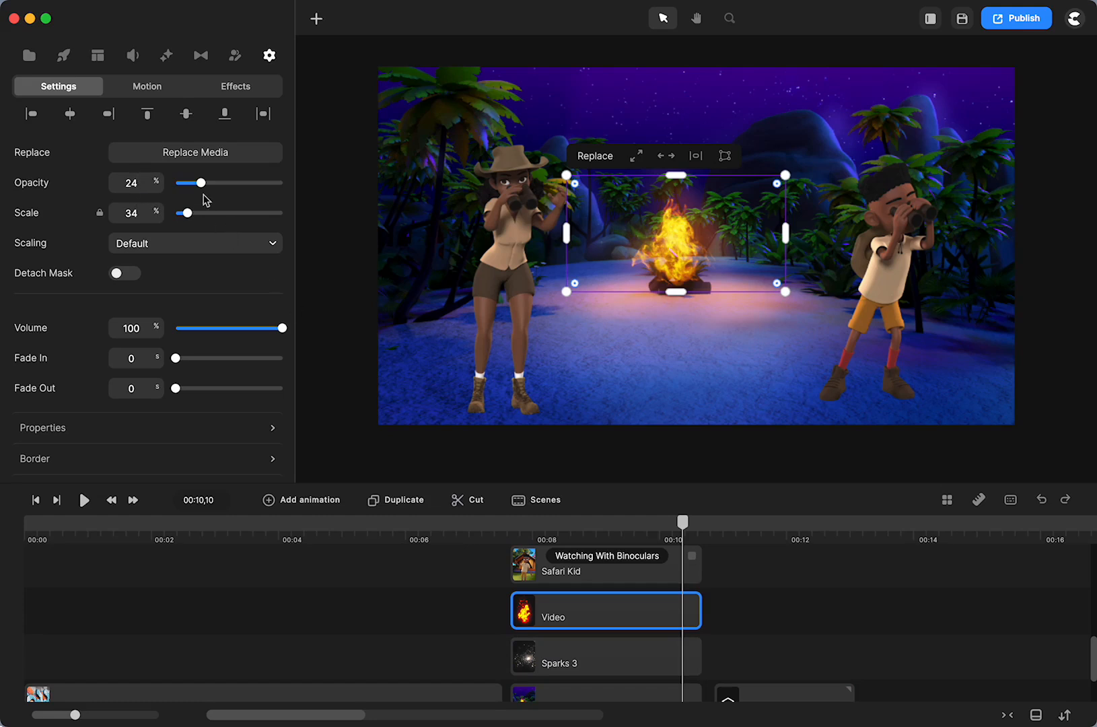
left_click_drag(200, 183, 276, 182)
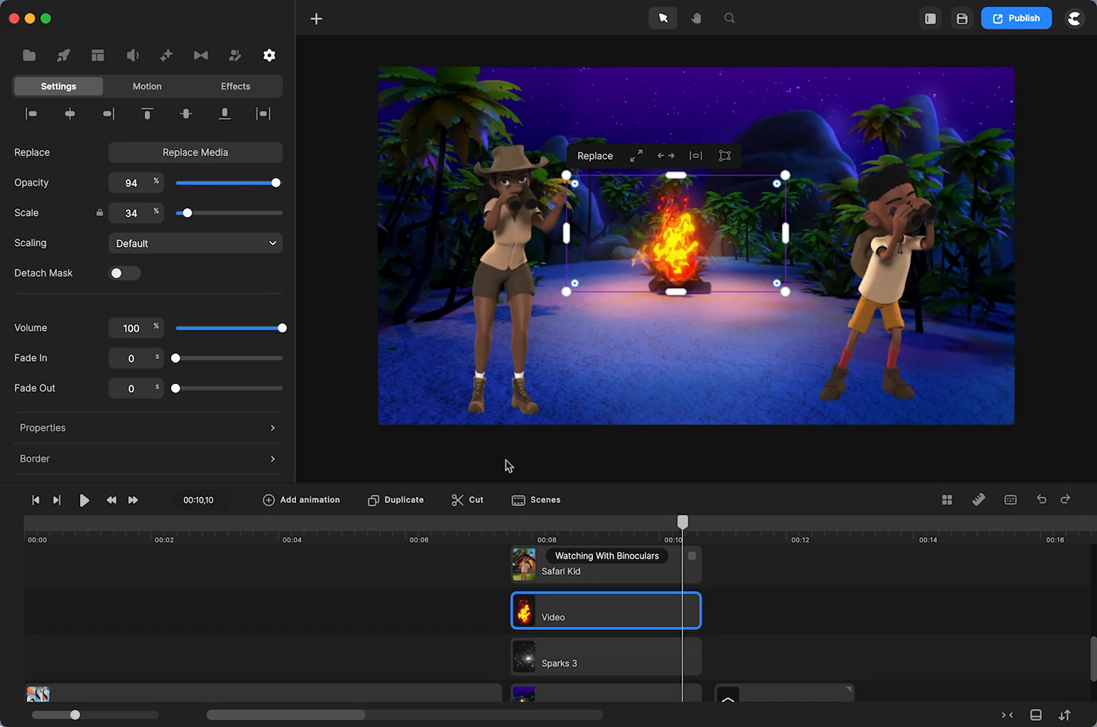
left_click(516, 523)
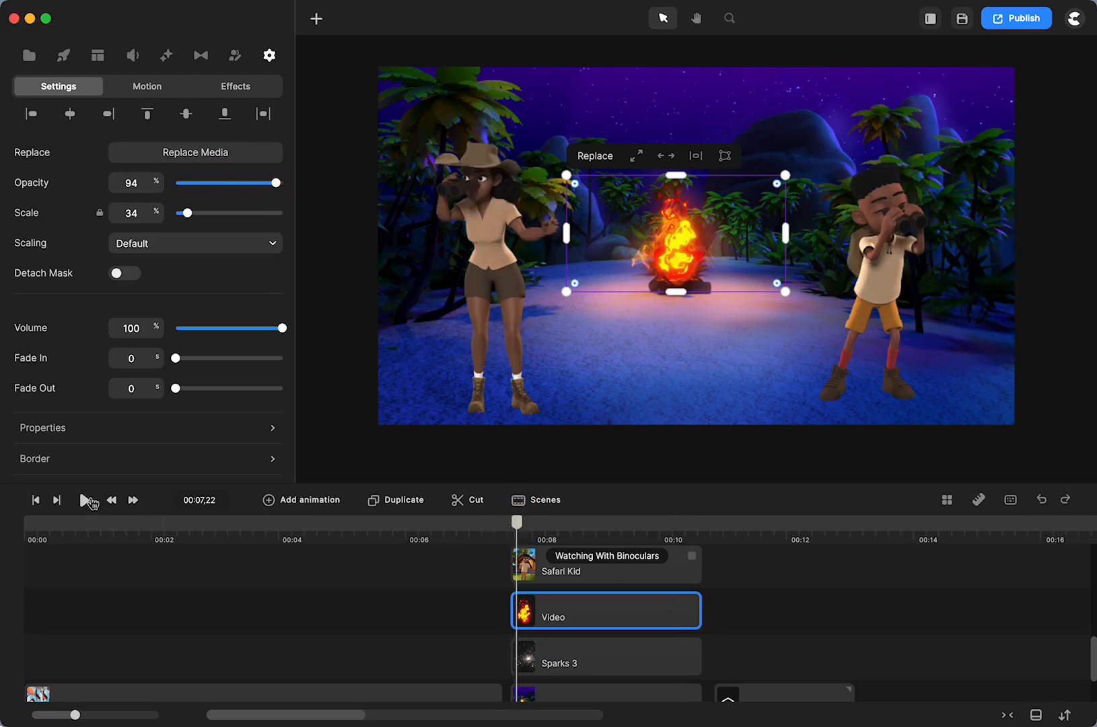
left_click(86, 500)
left_click(84, 499)
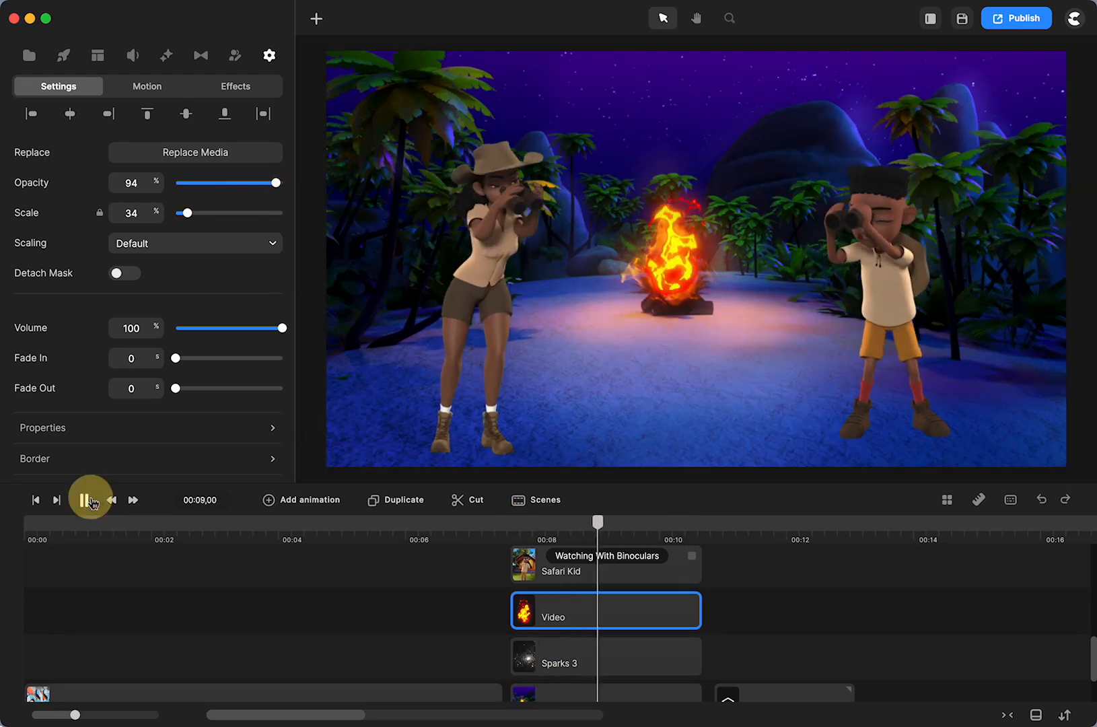
- Set the fire video clip's opacity to 39% and play the campfire scene from 00:07,17, then again from 00:07,22
left_click_drag(275, 182, 217, 182)
left_click(505, 524)
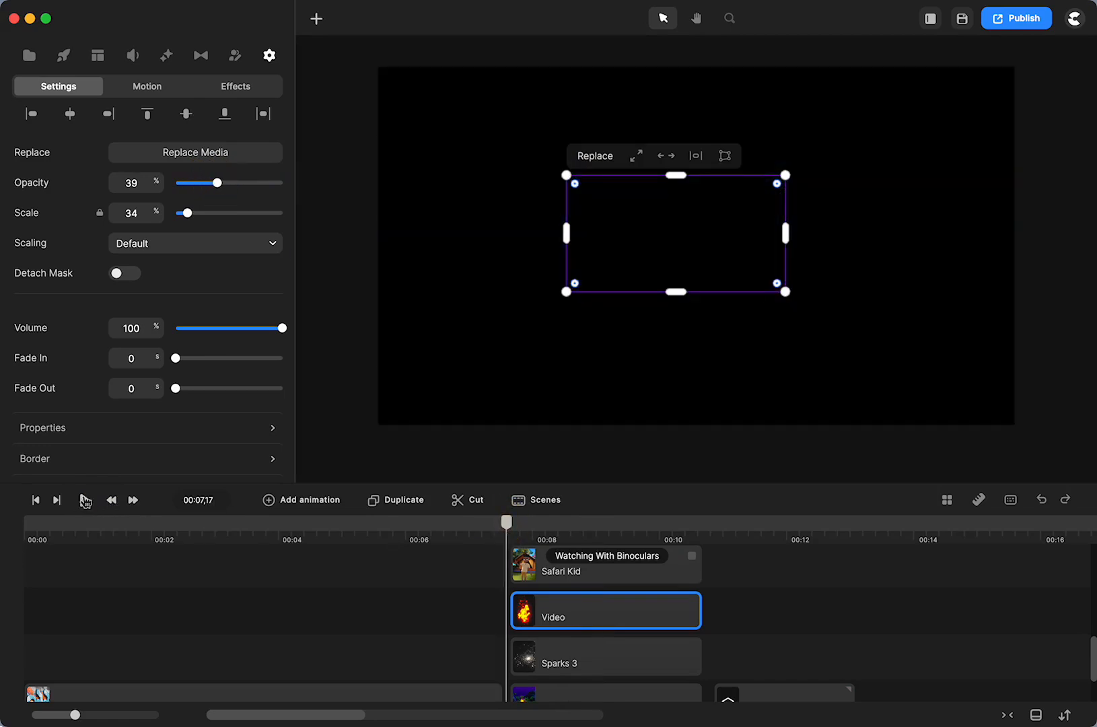
left_click(82, 500)
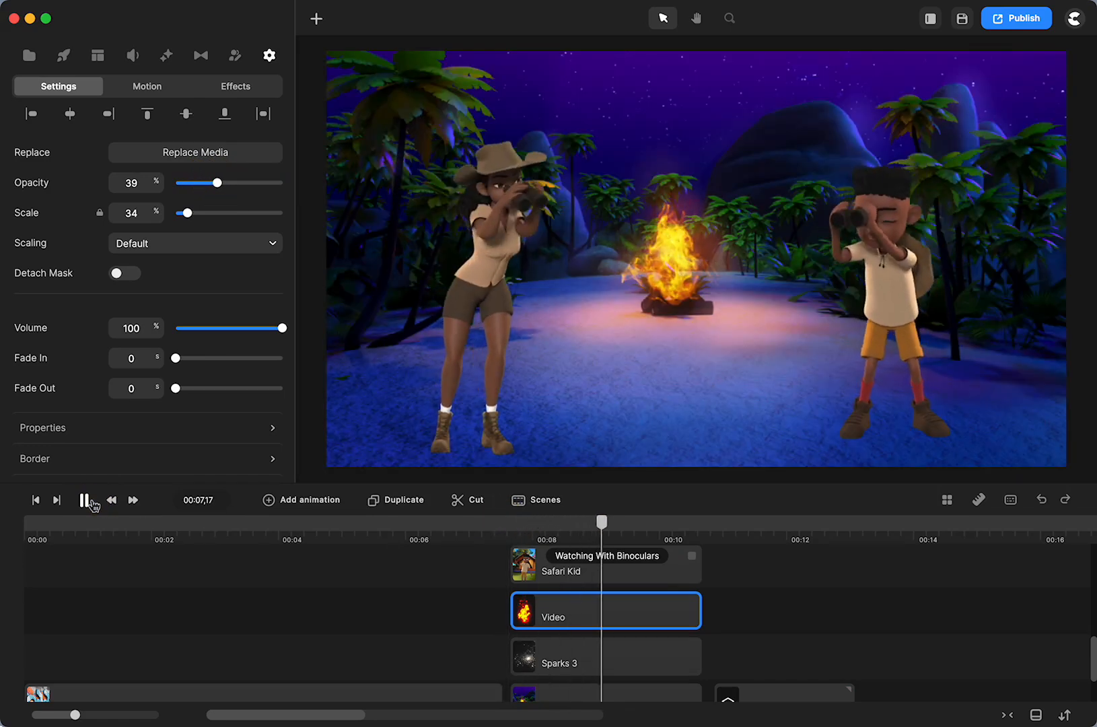
left_click(84, 500)
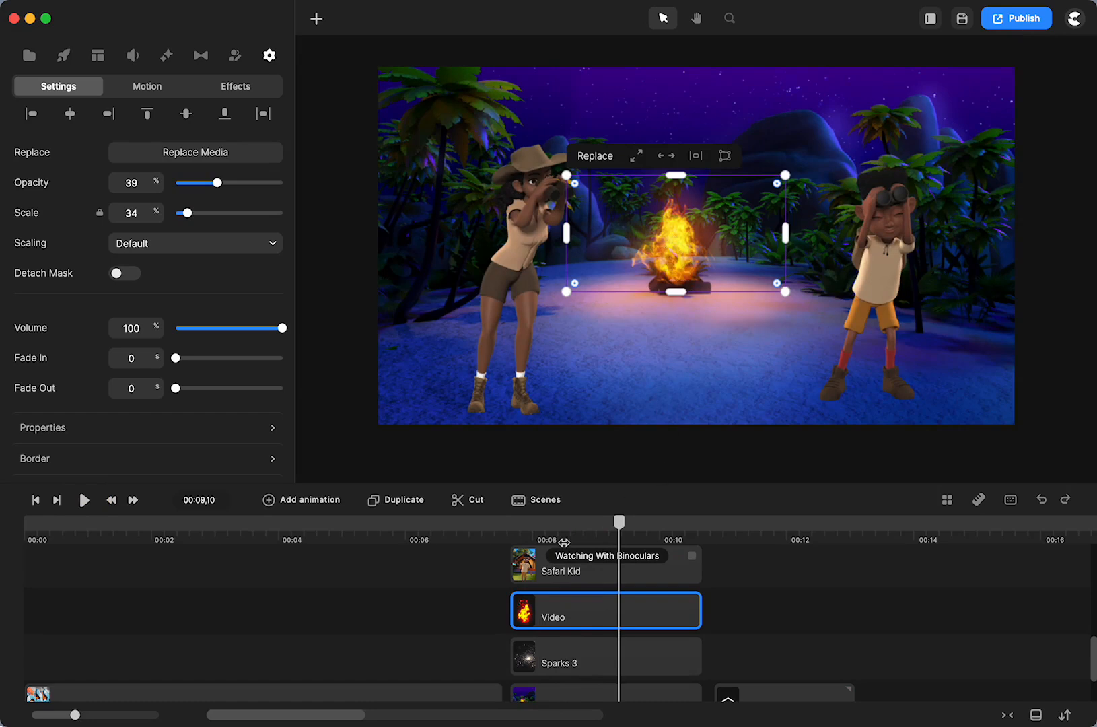
left_click(518, 532)
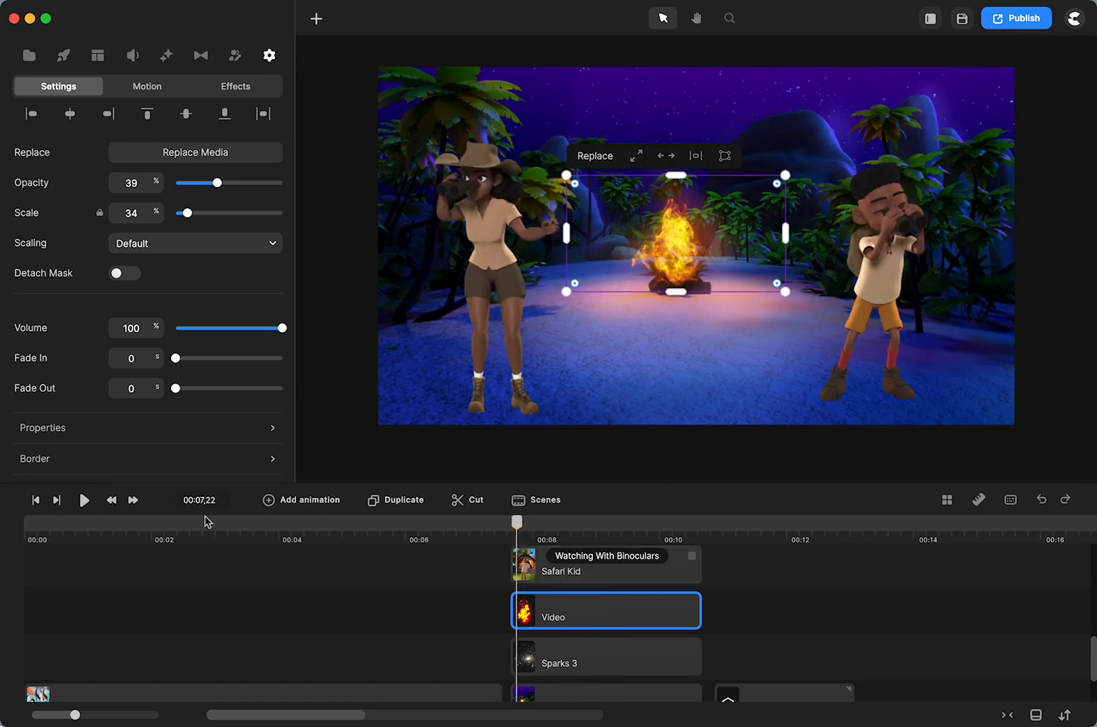
left_click(83, 500)
left_click(82, 500)
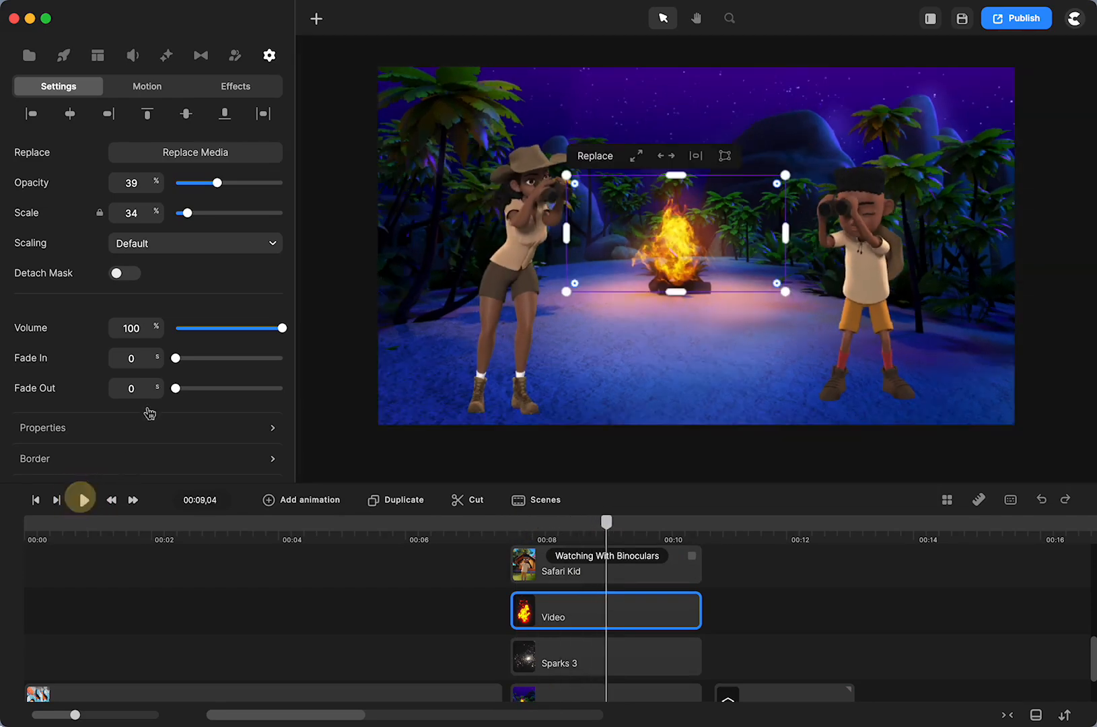
- Lower the fire video clip's opacity to 24%
left_click(218, 183)
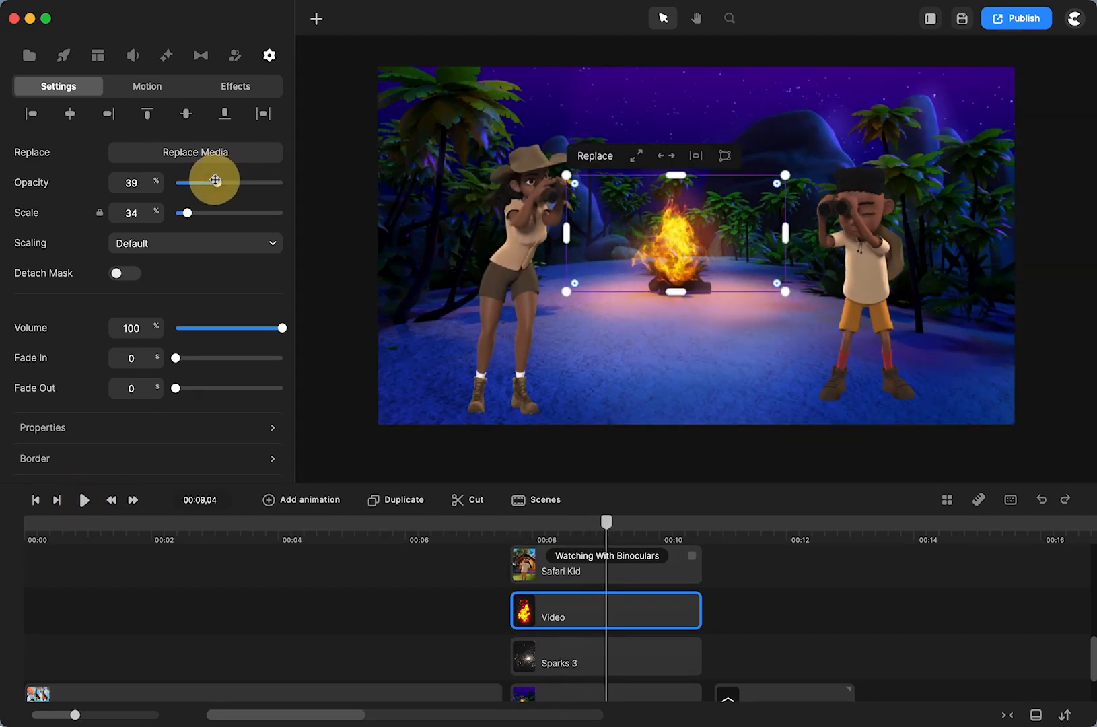
left_click_drag(216, 185, 200, 184)
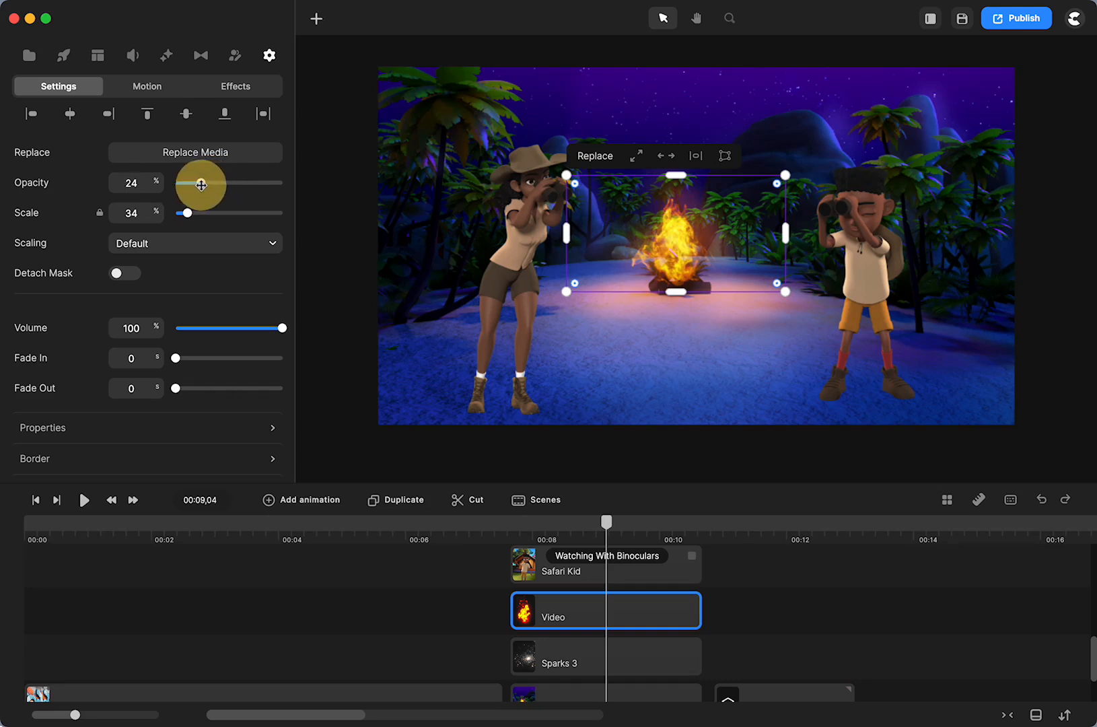
- Show the settings of the Sparks 3 clip and of the Fire Loop audio clip
left_click(558, 654)
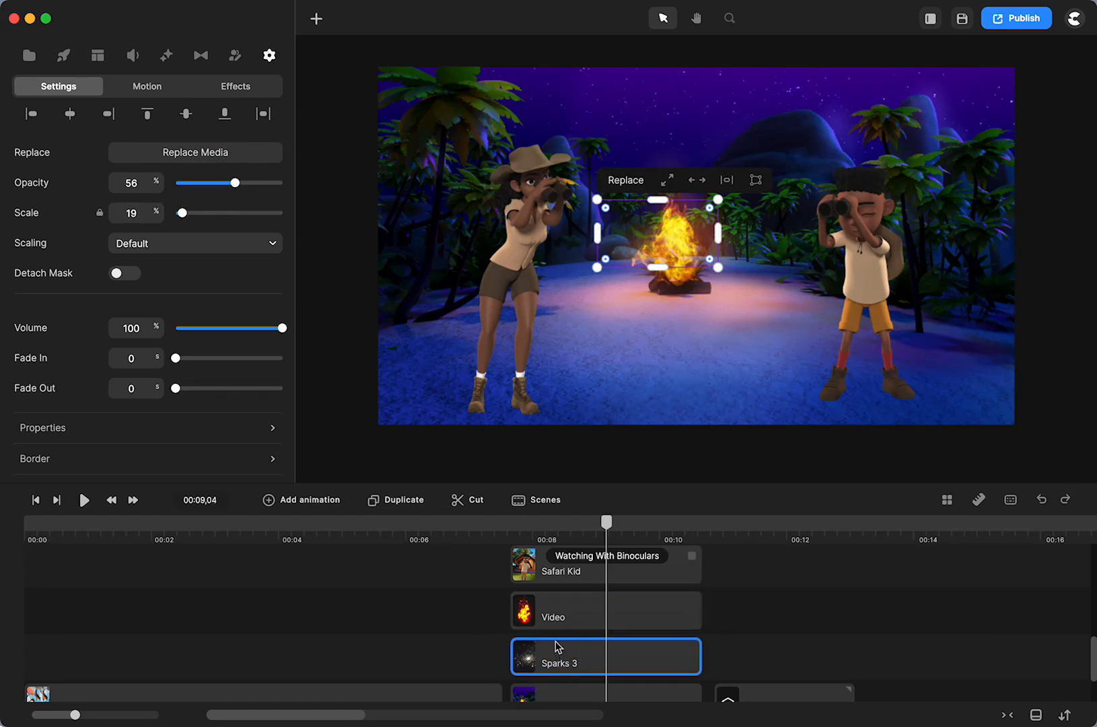
scroll(556, 646, "up", 5)
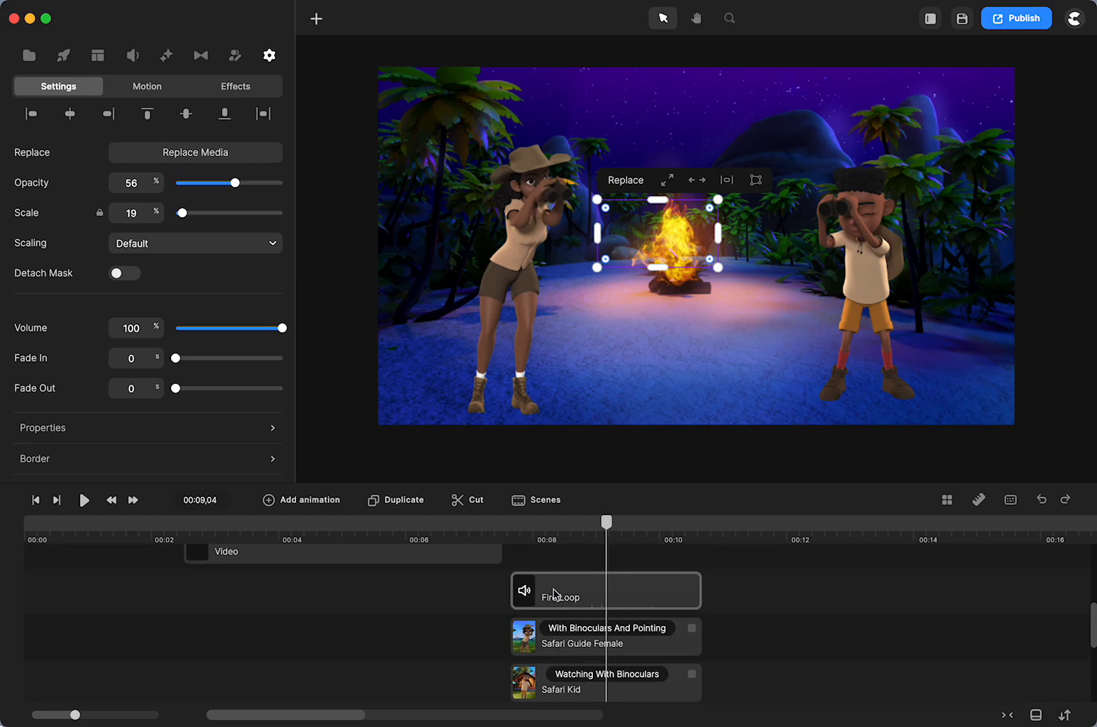
left_click(553, 594)
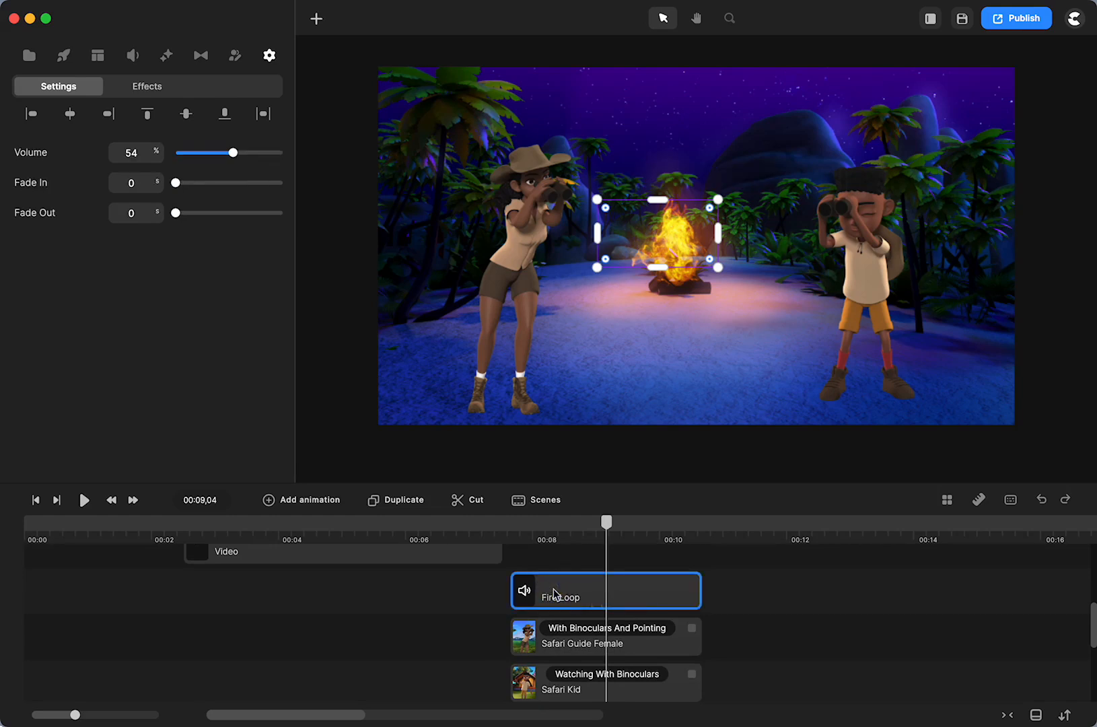
- Search the sound effects in the audio library for "fire" and browse to the Fire Loop sounds
left_click(132, 56)
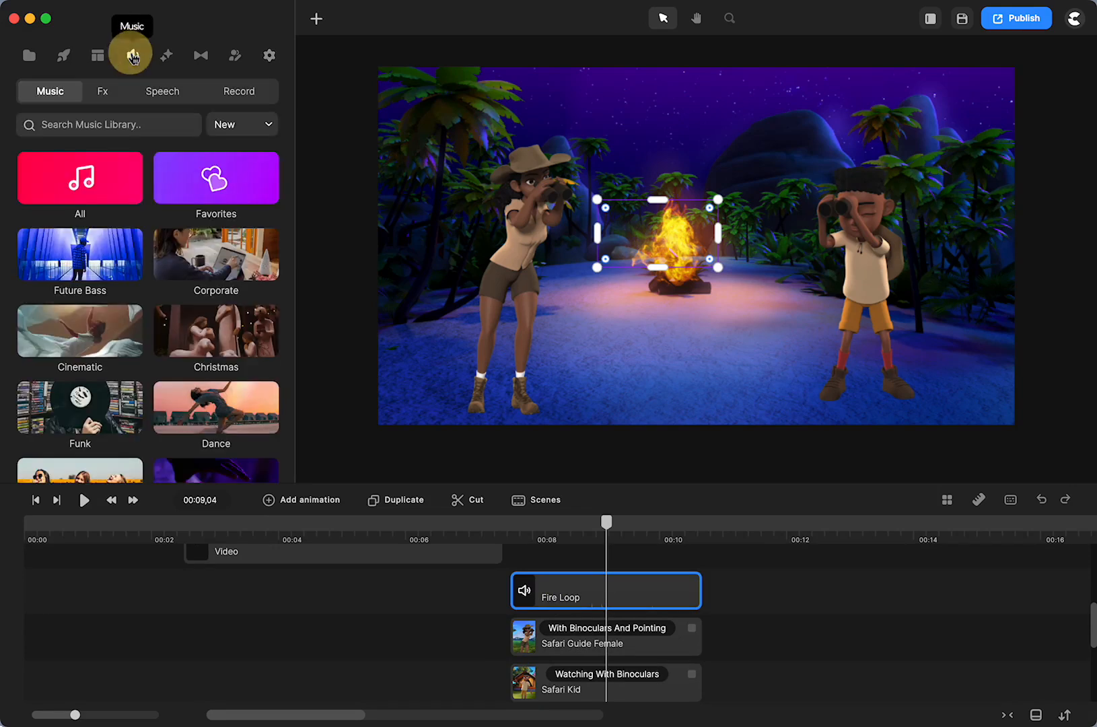
left_click(105, 95)
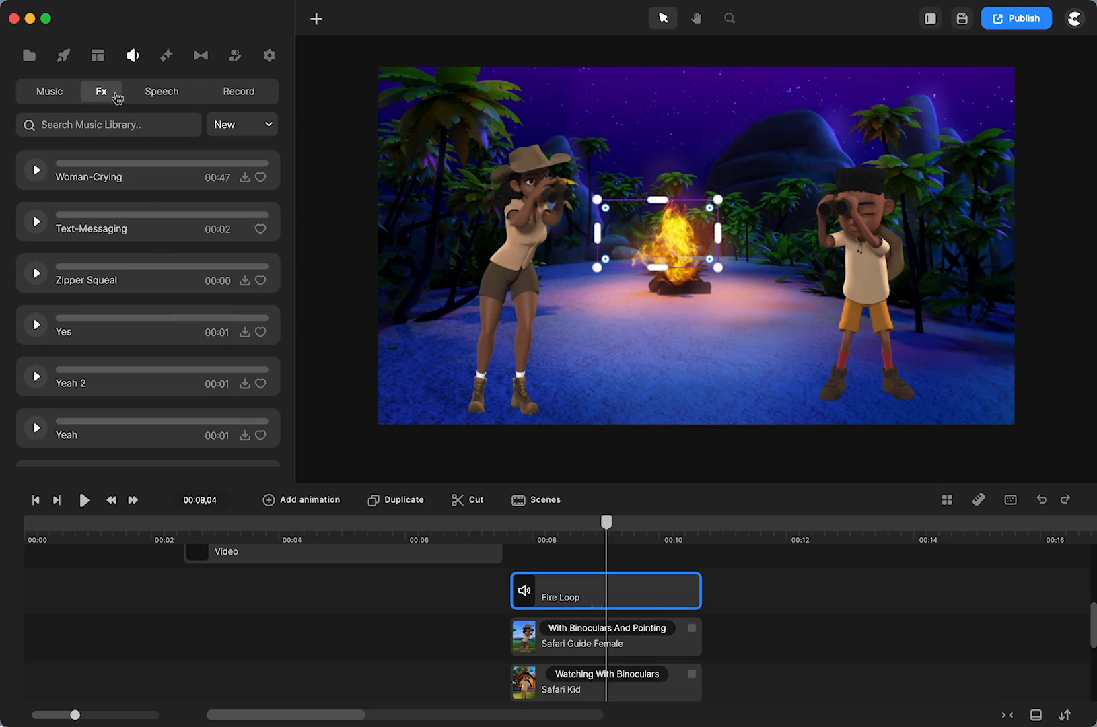
left_click(81, 125)
type("fire")
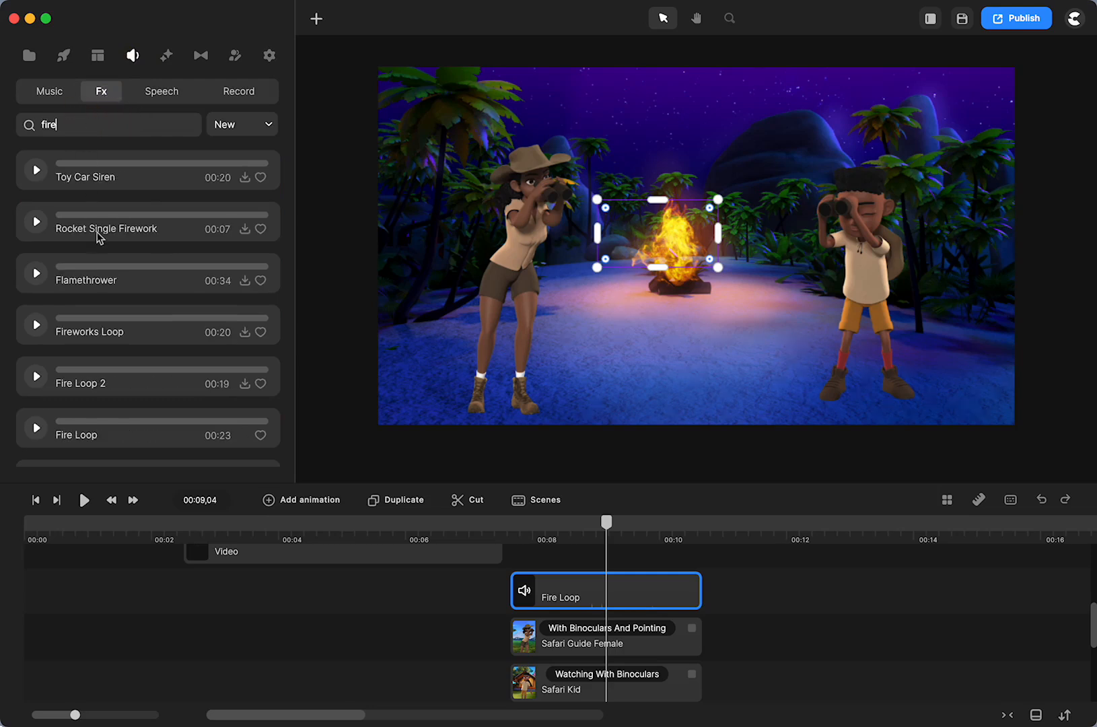
scroll(71, 339, "down", 3)
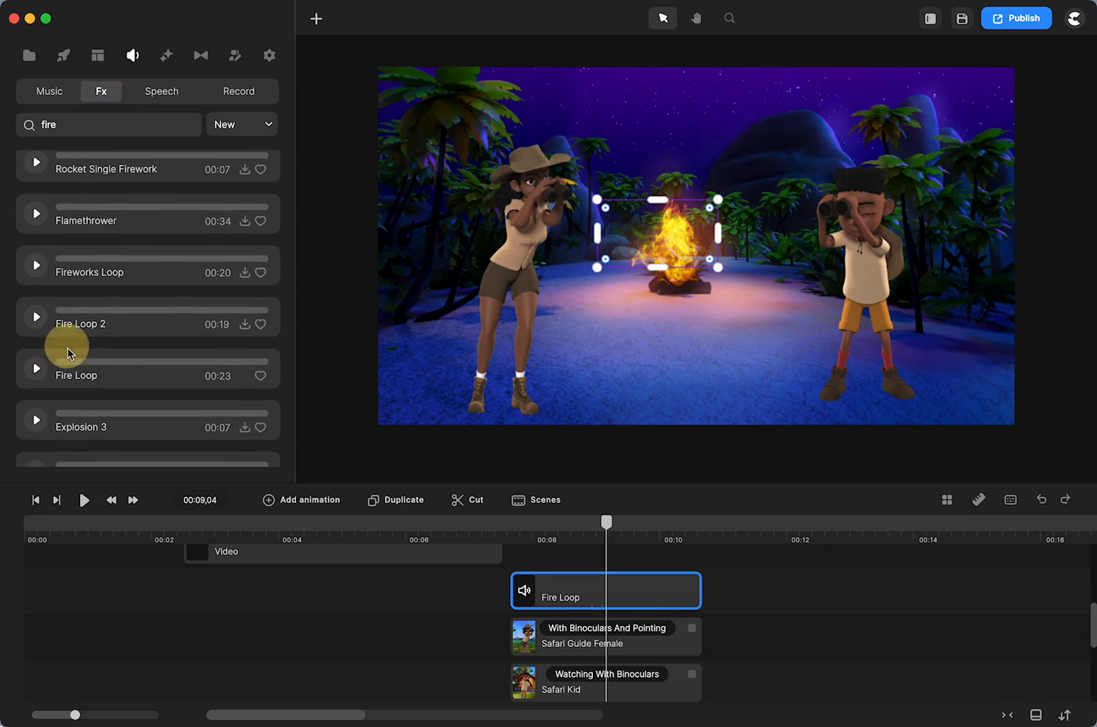
- Preview the Fire Loop 2, Fireworks Loop and Flamethrower sounds, and search the sound effects for "bomb"
left_click(37, 319)
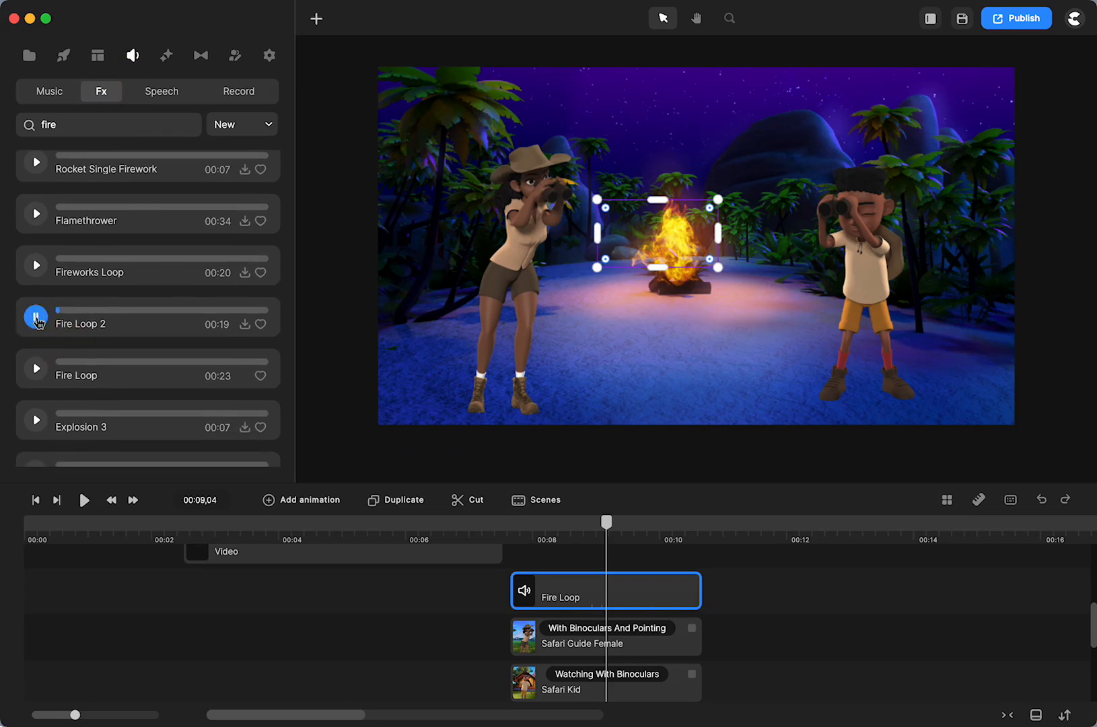
left_click(37, 269)
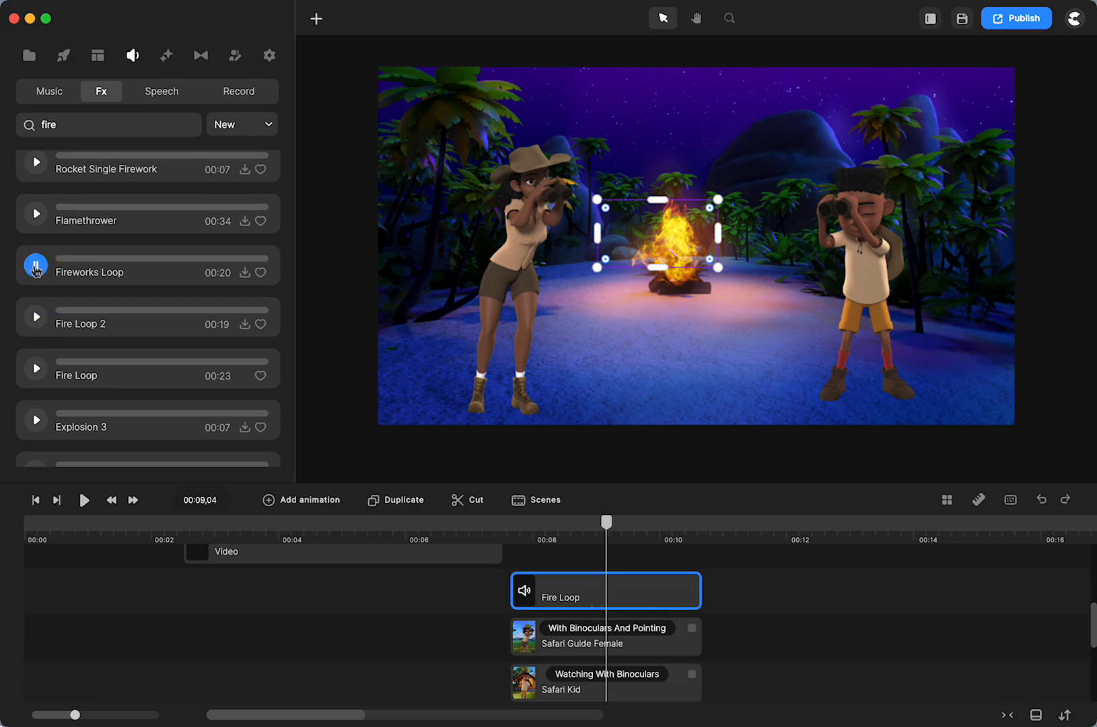
left_click(36, 269)
left_click(36, 215)
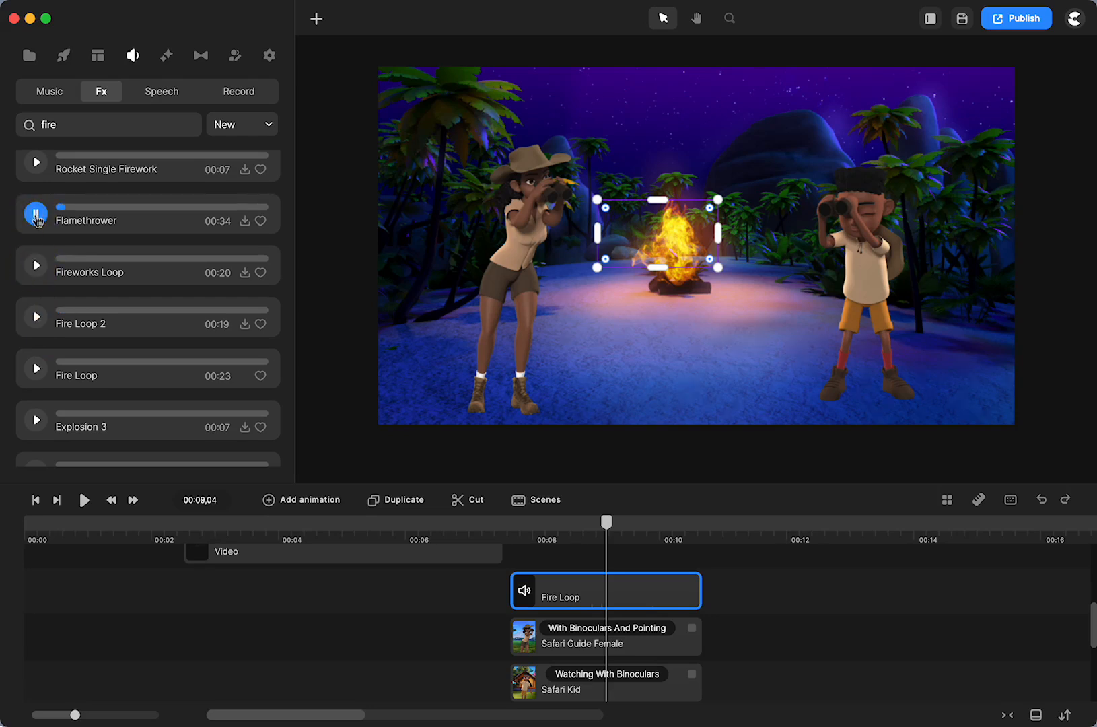
left_click(36, 215)
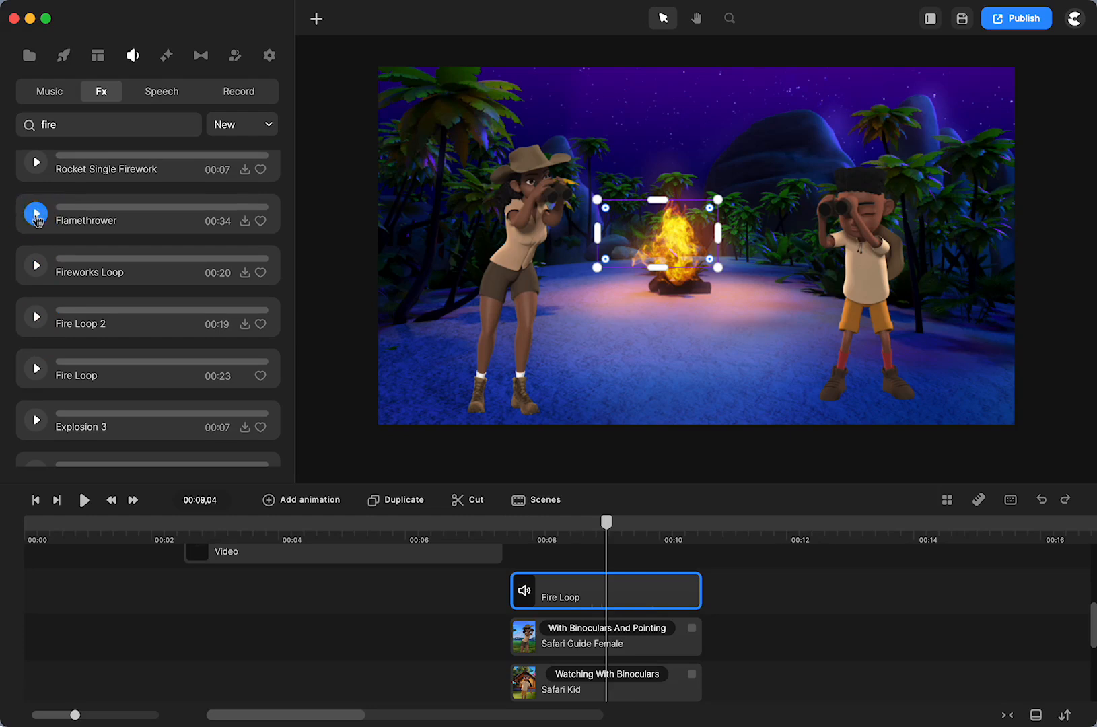
double_click(71, 125)
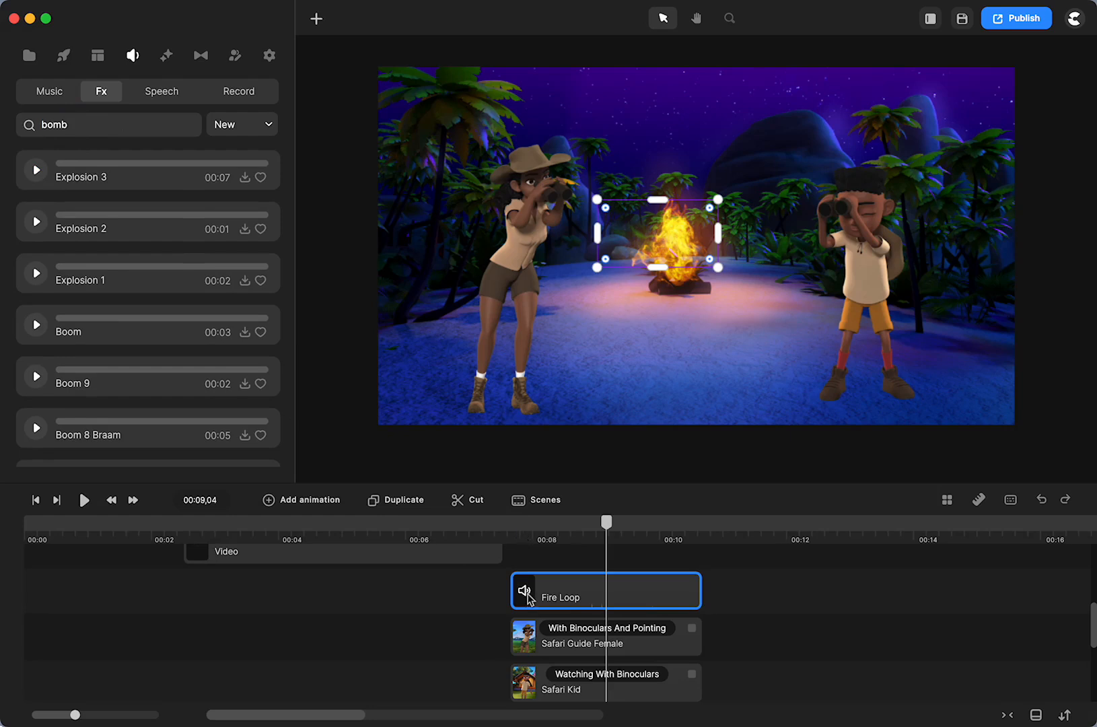
- Return to the studio elements library, filter it to the Smoke category and browse its effects
left_click(63, 55)
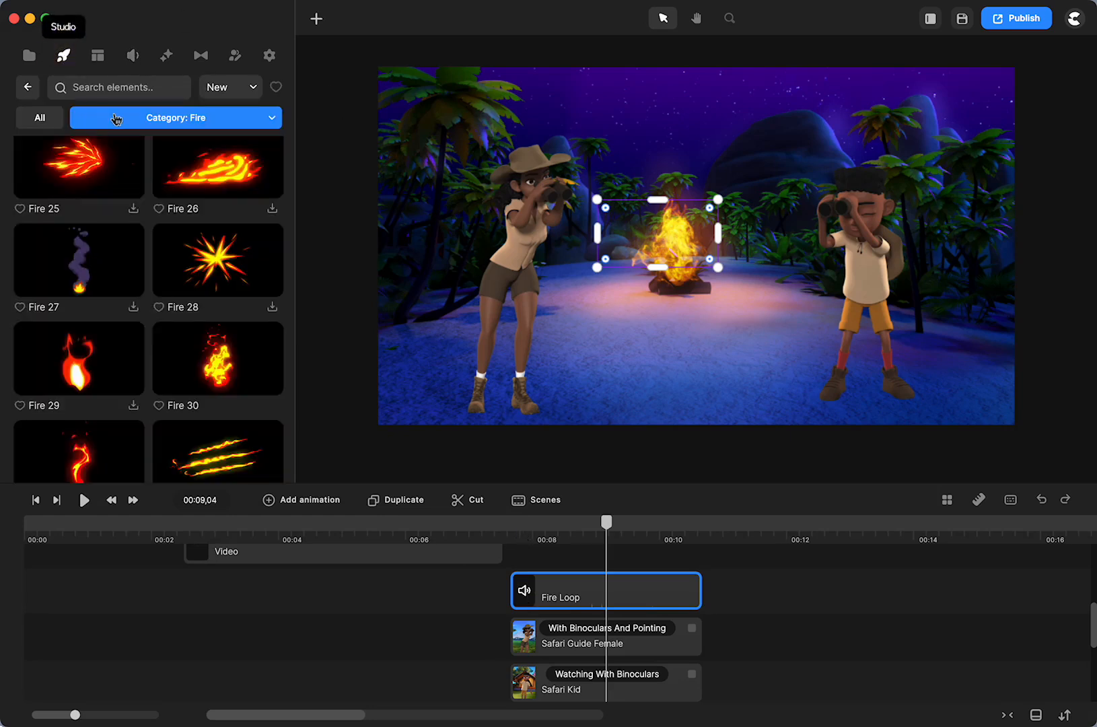
left_click(185, 113)
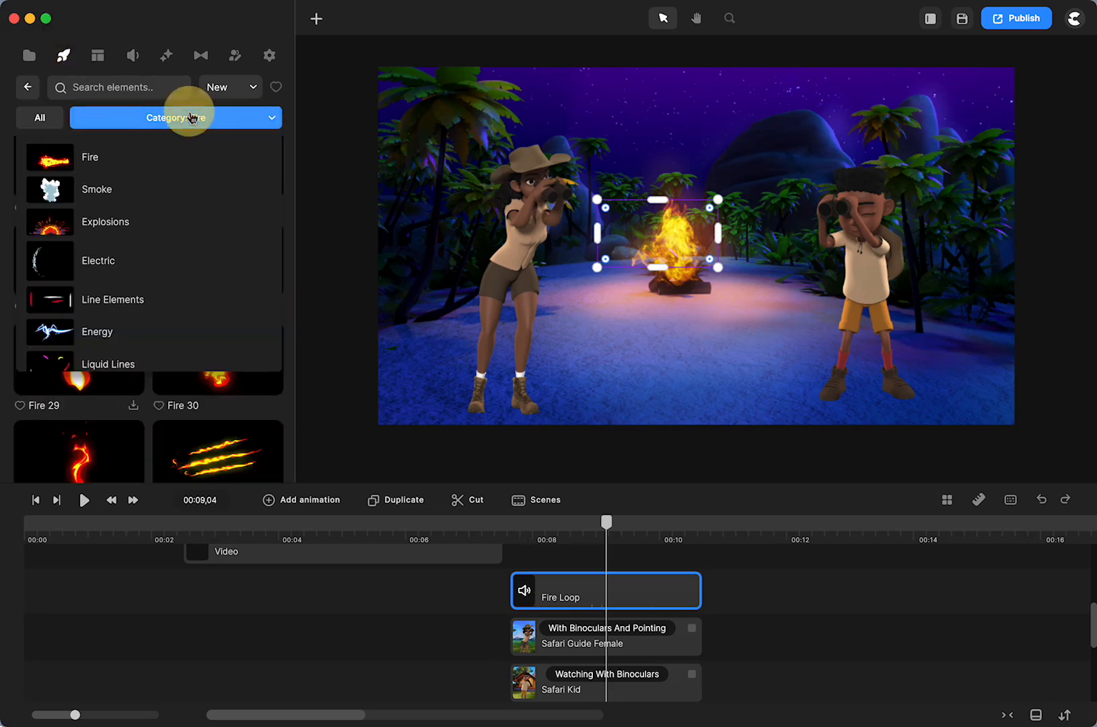
left_click(107, 195)
scroll(132, 235, "down", 10)
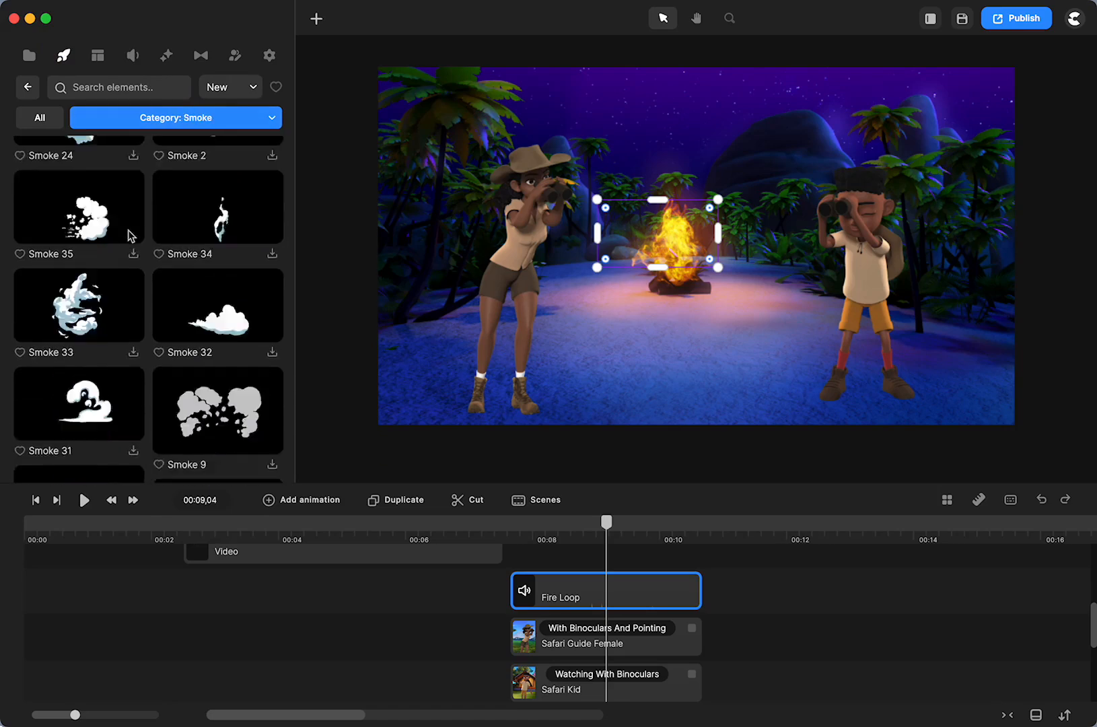
scroll(130, 235, "down", 5)
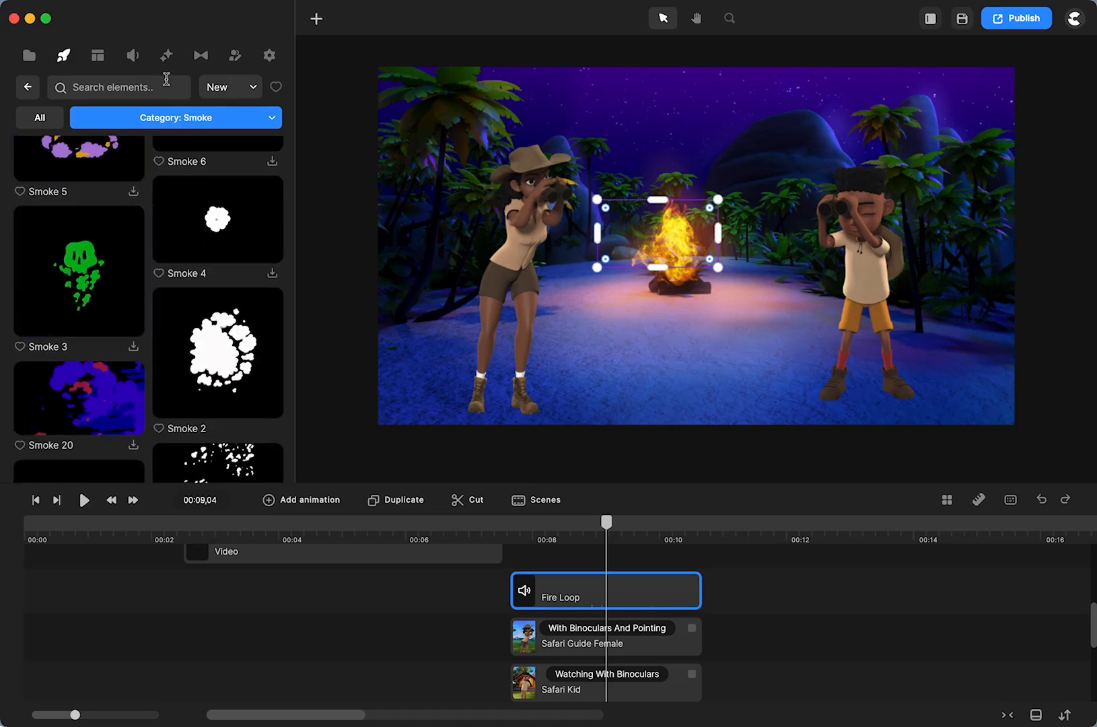
- Filter the elements library to the Explosions category and browse its effects
left_click(168, 126)
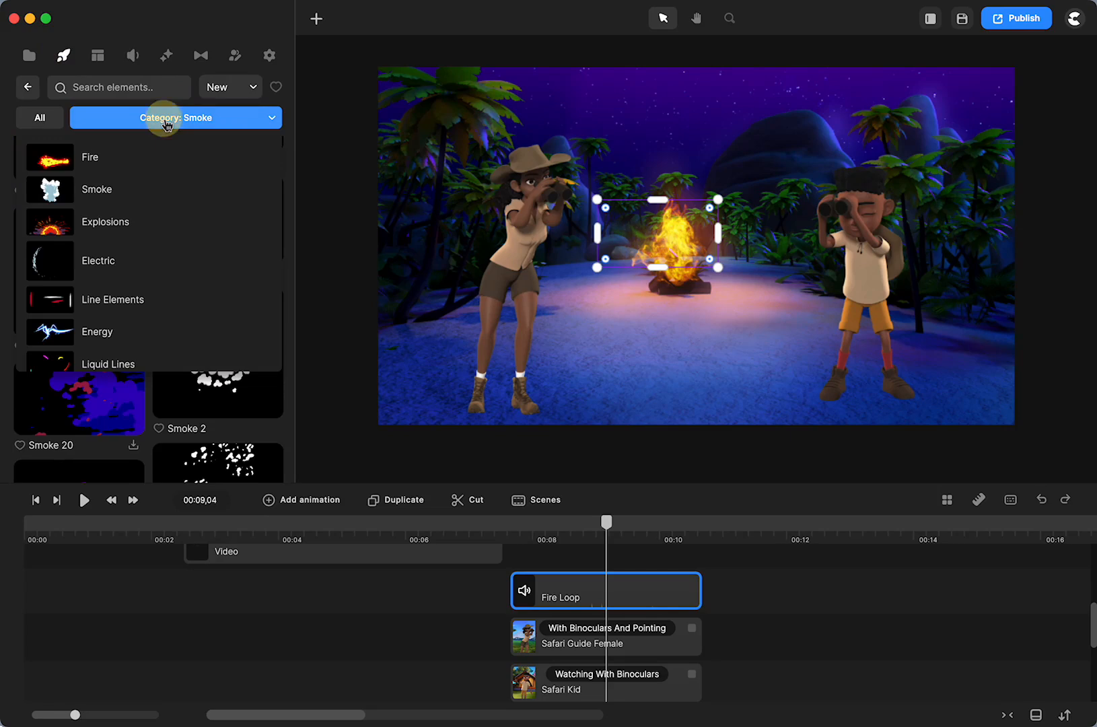
left_click(125, 226)
scroll(122, 235, "down", 3)
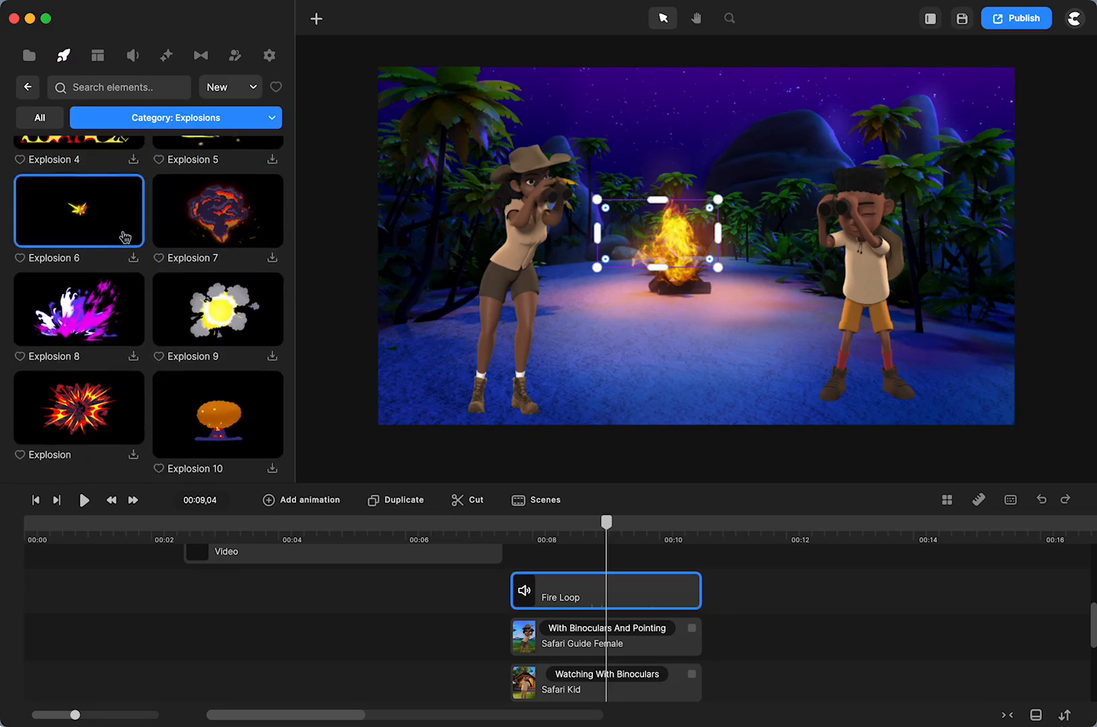
- Filter the elements library to the Electric category and browse its effects
left_click(180, 119)
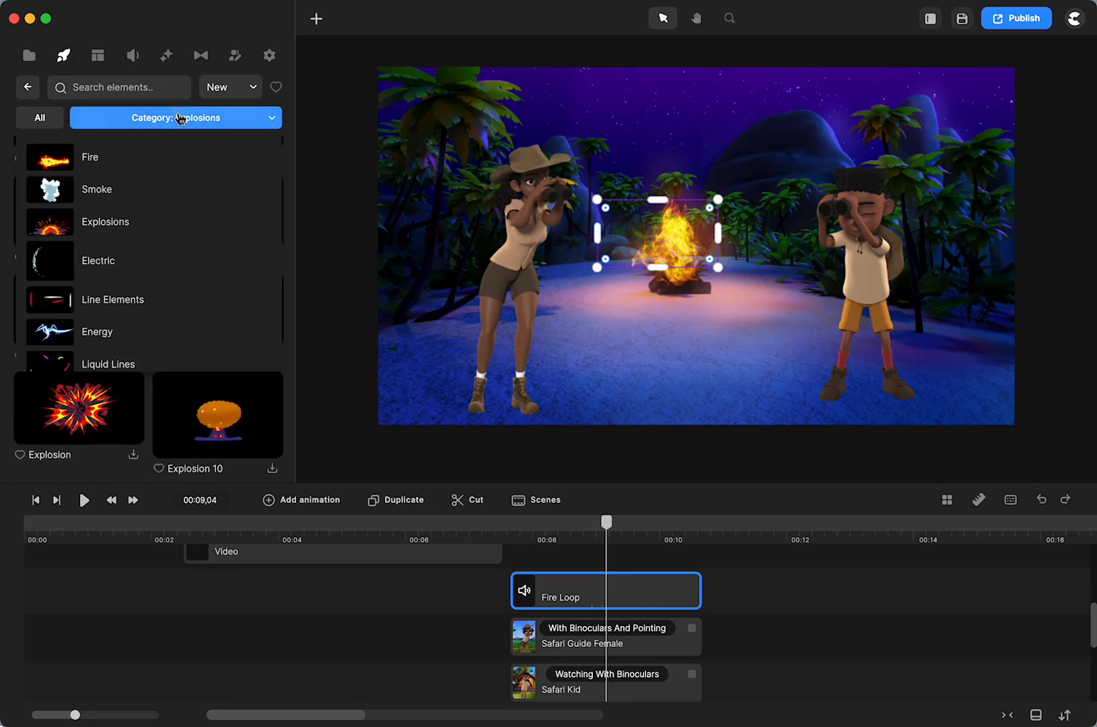
left_click(110, 278)
scroll(202, 228, "down", 1)
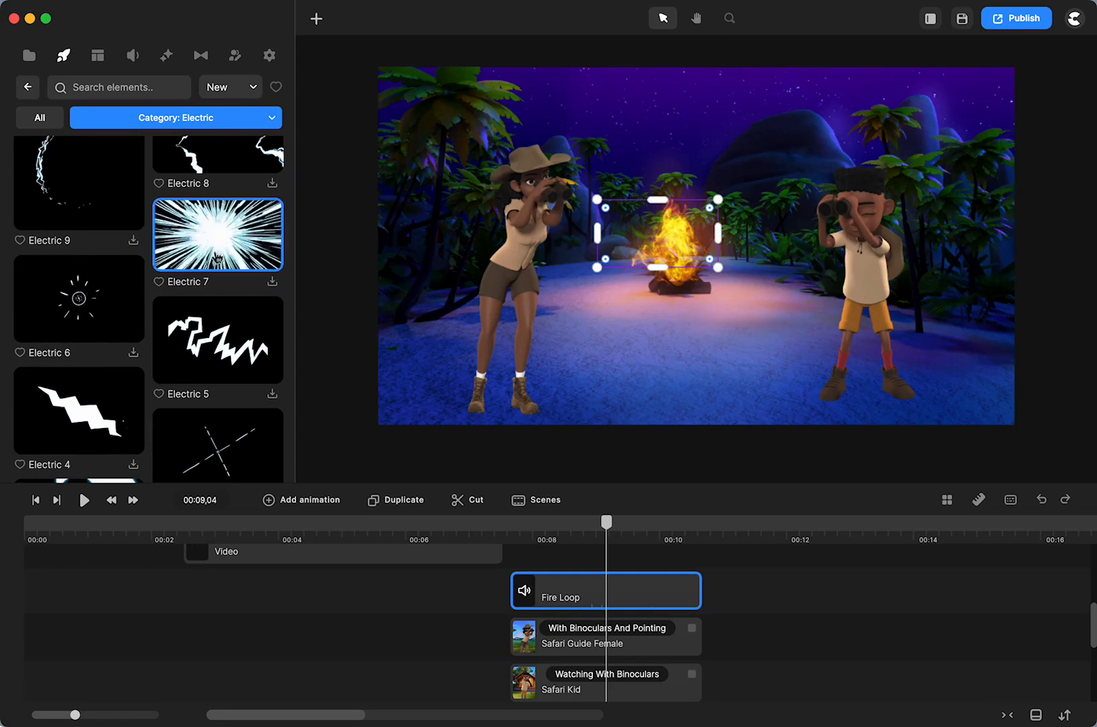
scroll(216, 257, "down", 5)
scroll(216, 257, "down", 10)
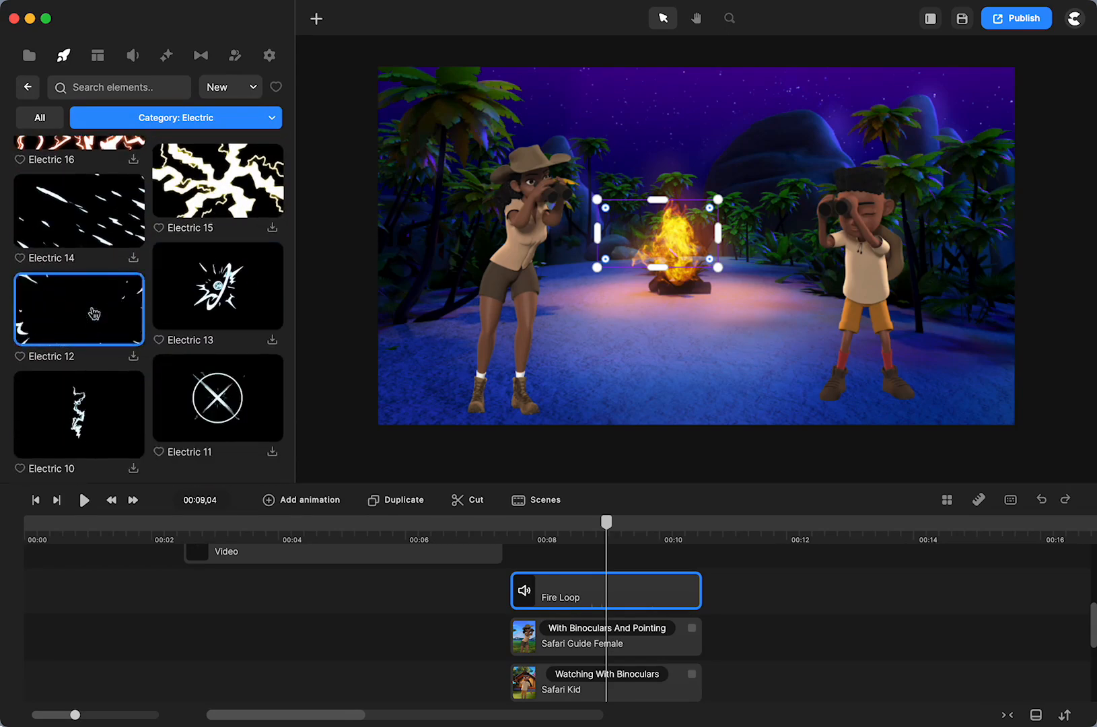
- Filter the elements library to the Energy category and browse its effects
left_click(164, 120)
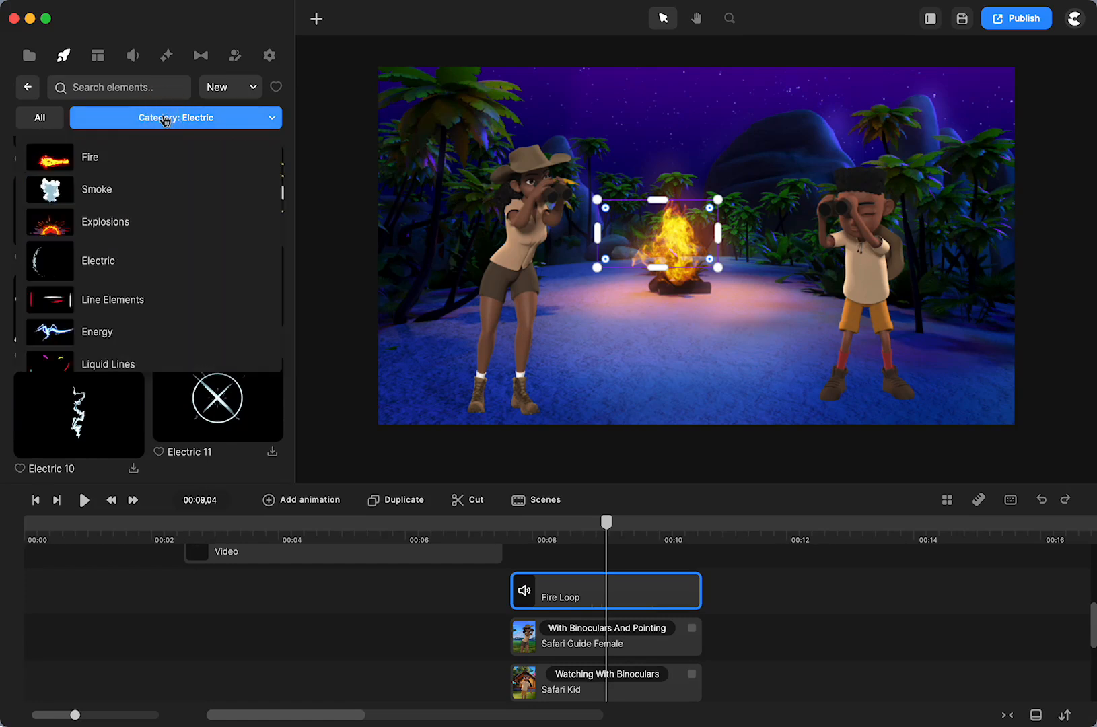
left_click(103, 334)
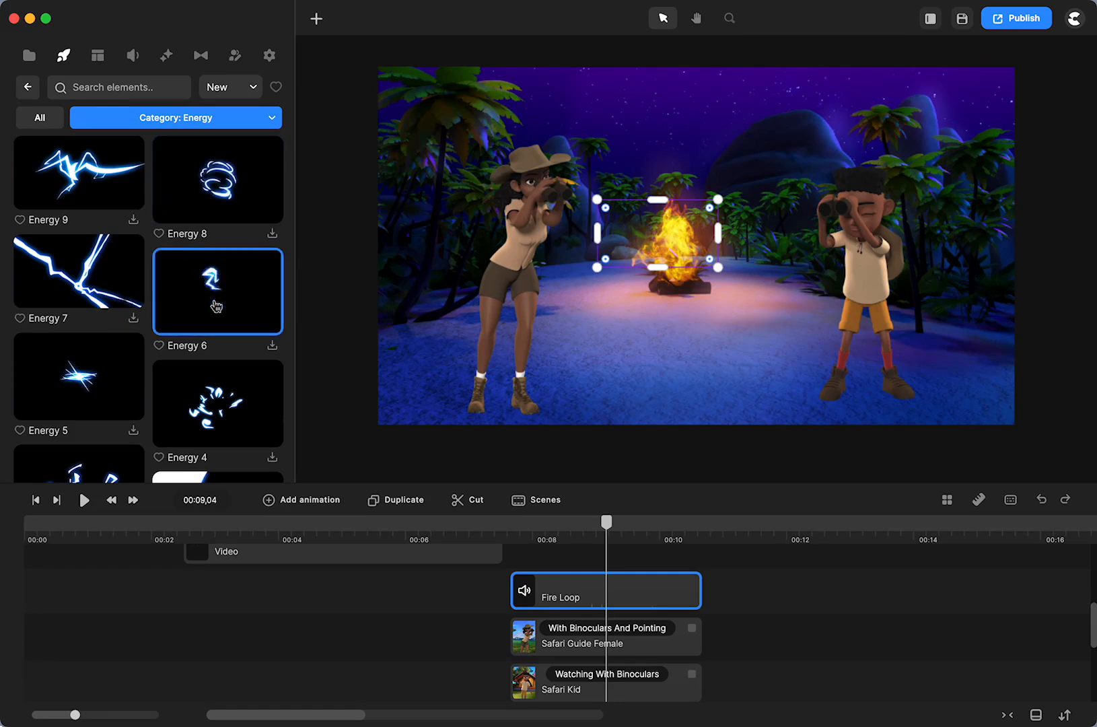
scroll(216, 306, "down", 3)
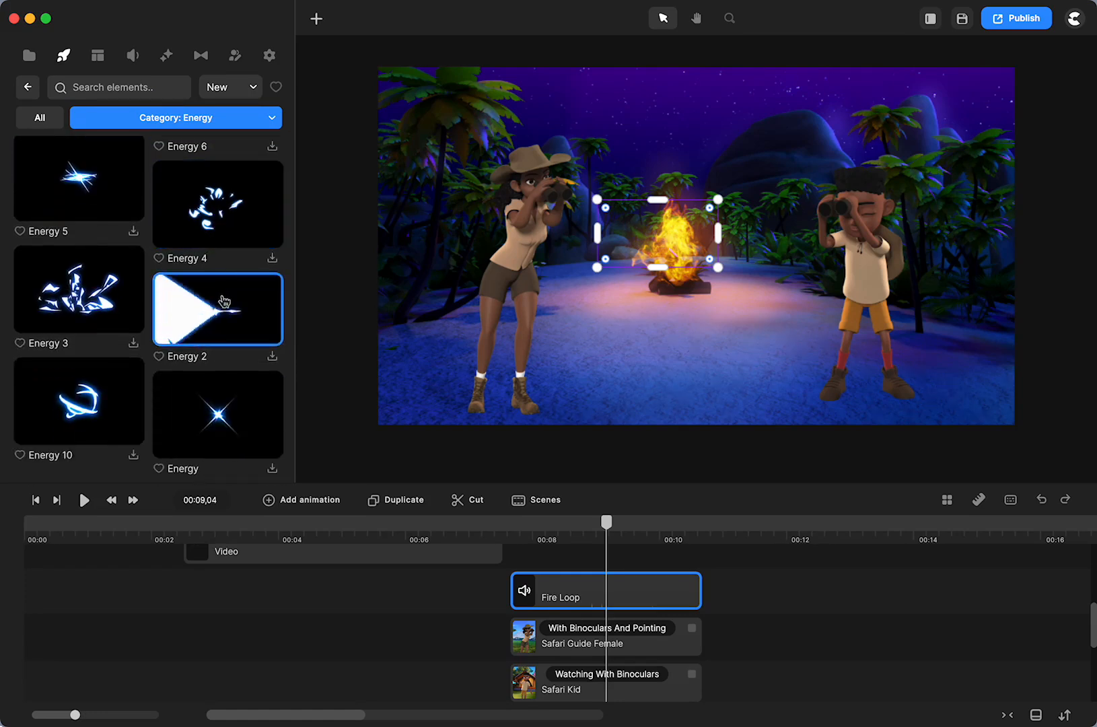
- Filter the elements library to the Line Elements category and browse its effects
left_click(134, 115)
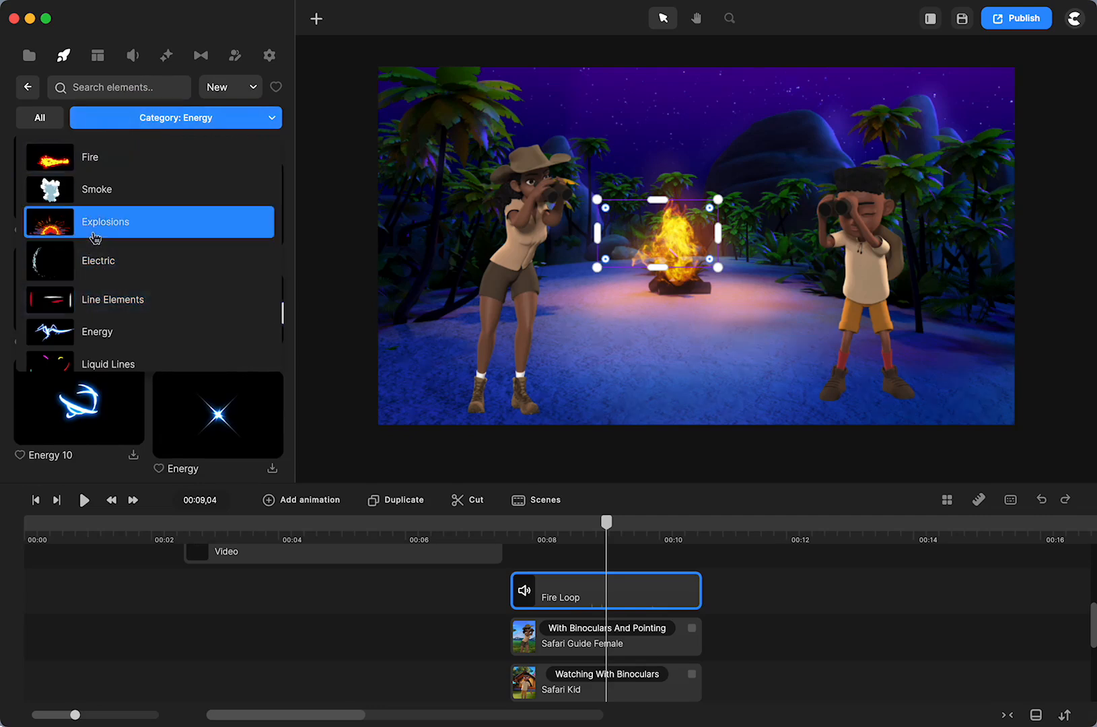
left_click(101, 308)
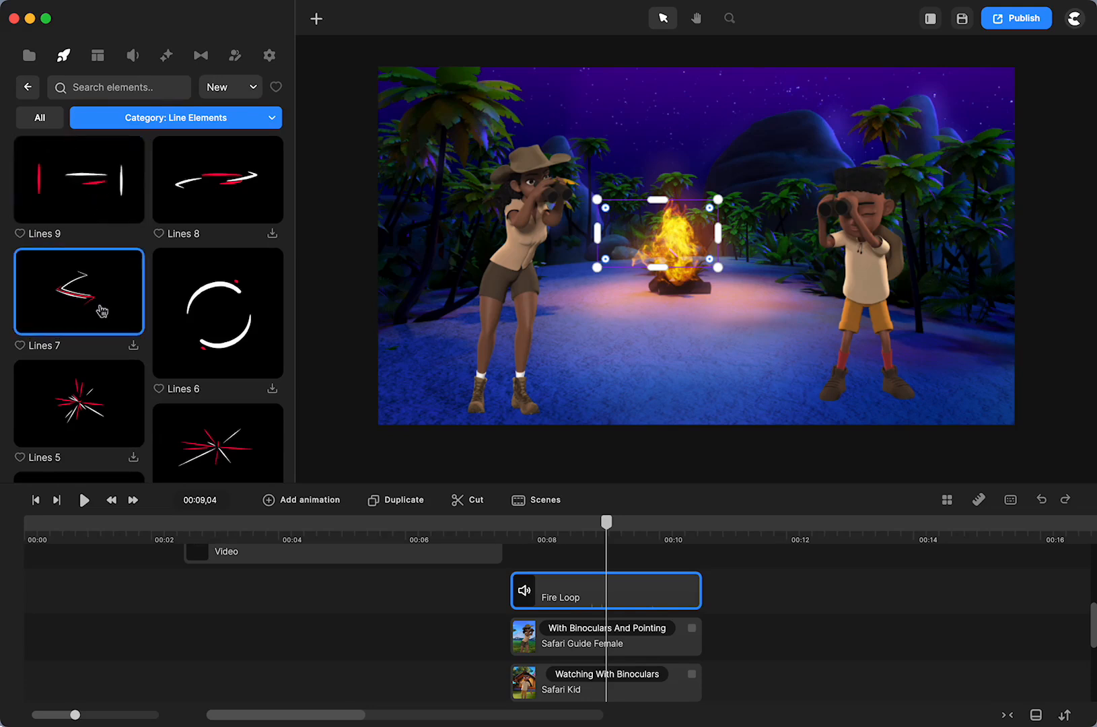
scroll(97, 311, "down", 5)
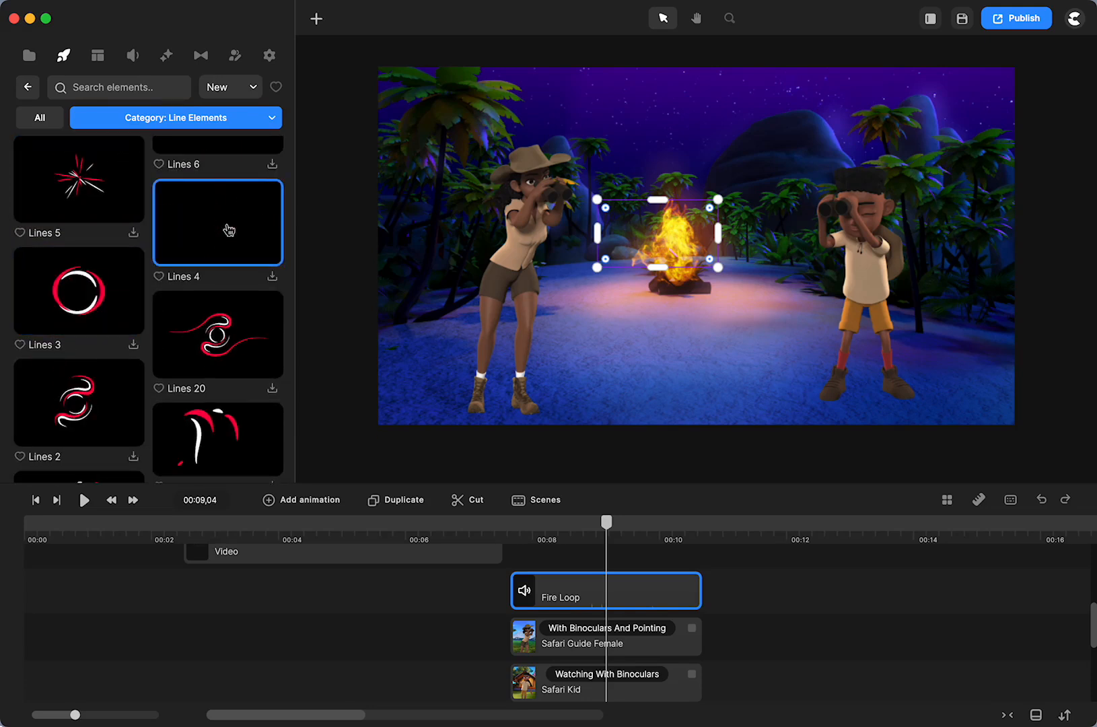
- Filter the elements library to the Liquid Lines category
left_click(209, 120)
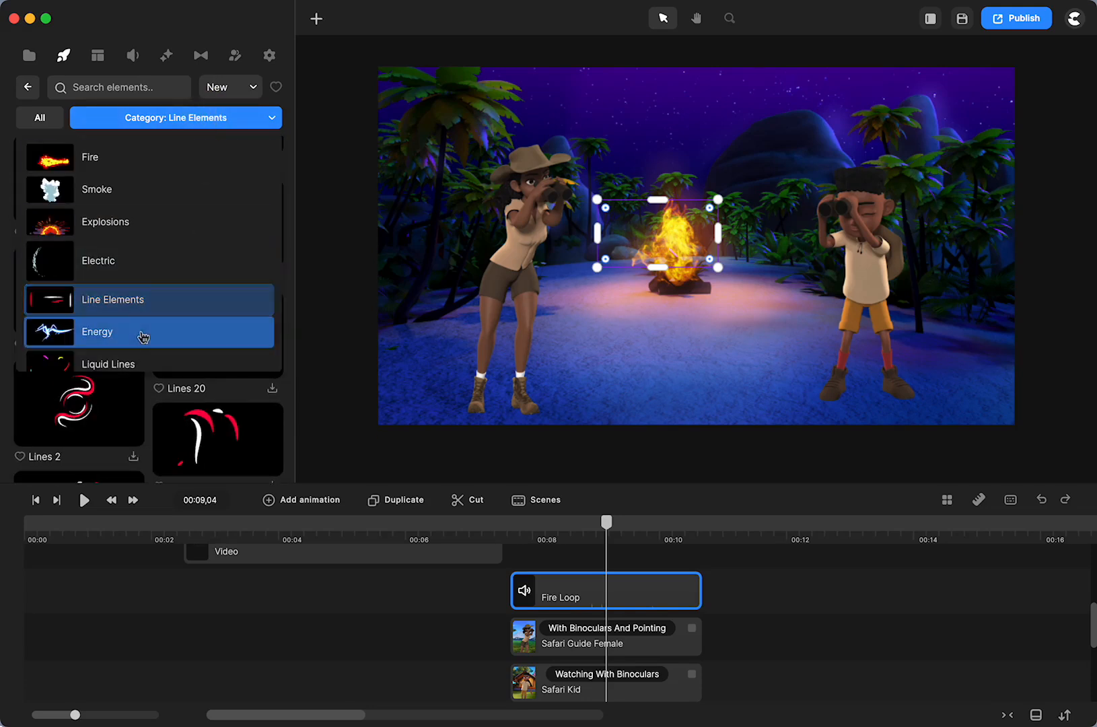
scroll(142, 336, "down", 1)
left_click(116, 336)
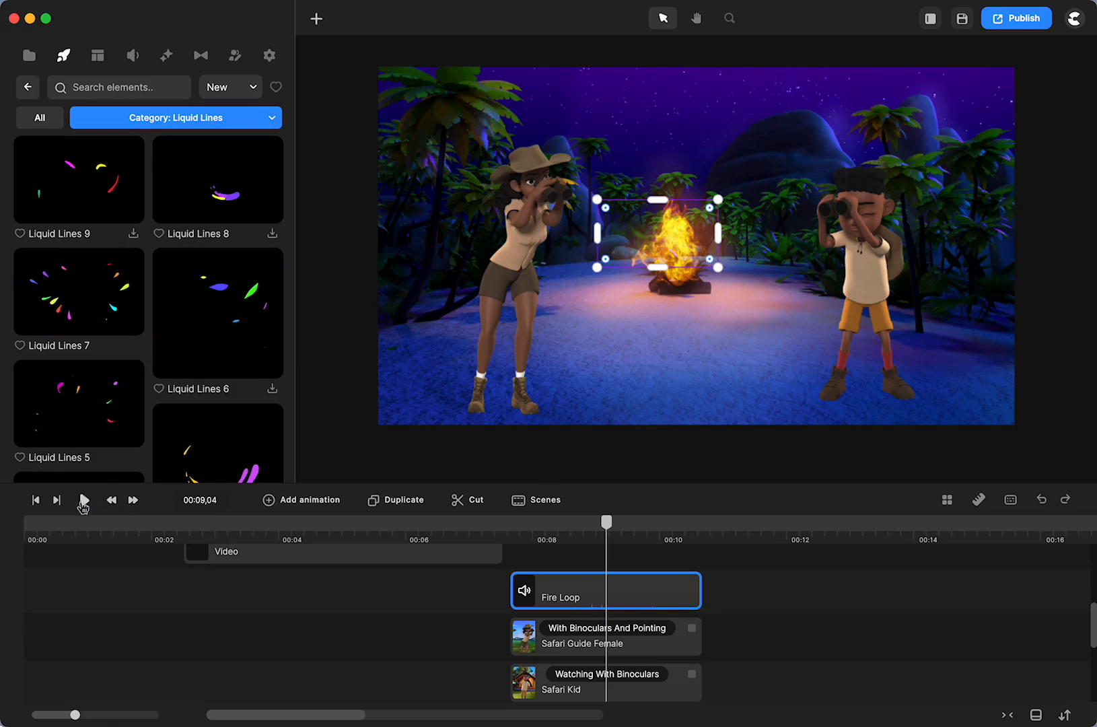
- Play the timeline through to the "Create" title scene, pause it, and return the playhead to the start of the campfire scene
left_click(85, 501)
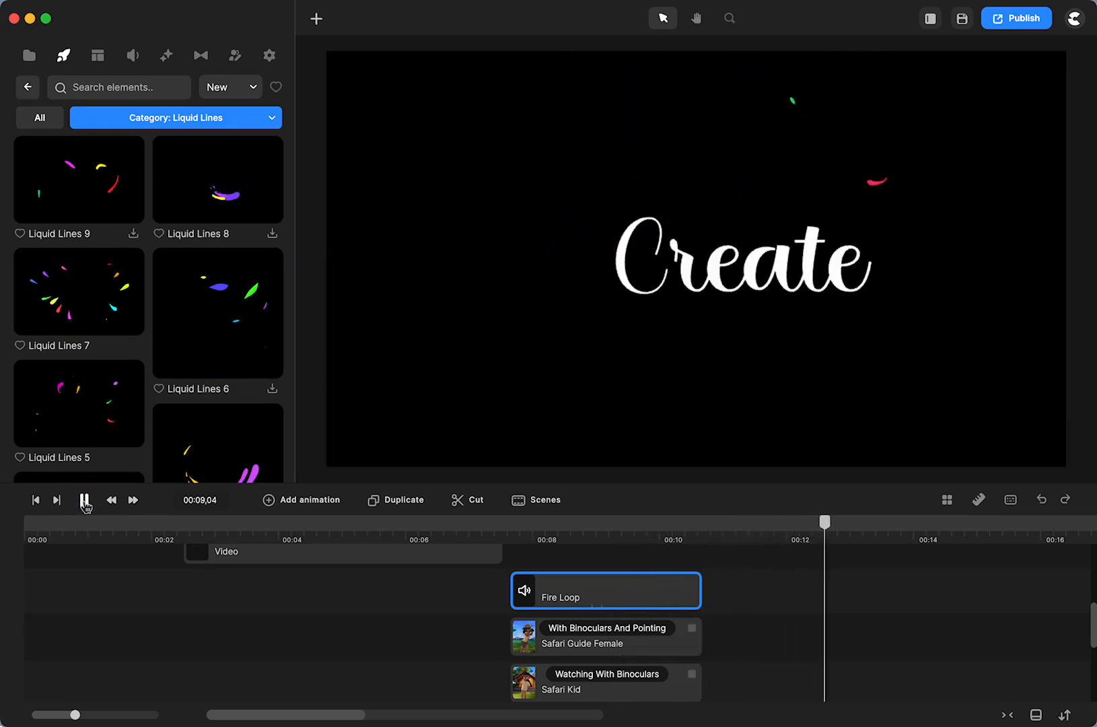
left_click(84, 502)
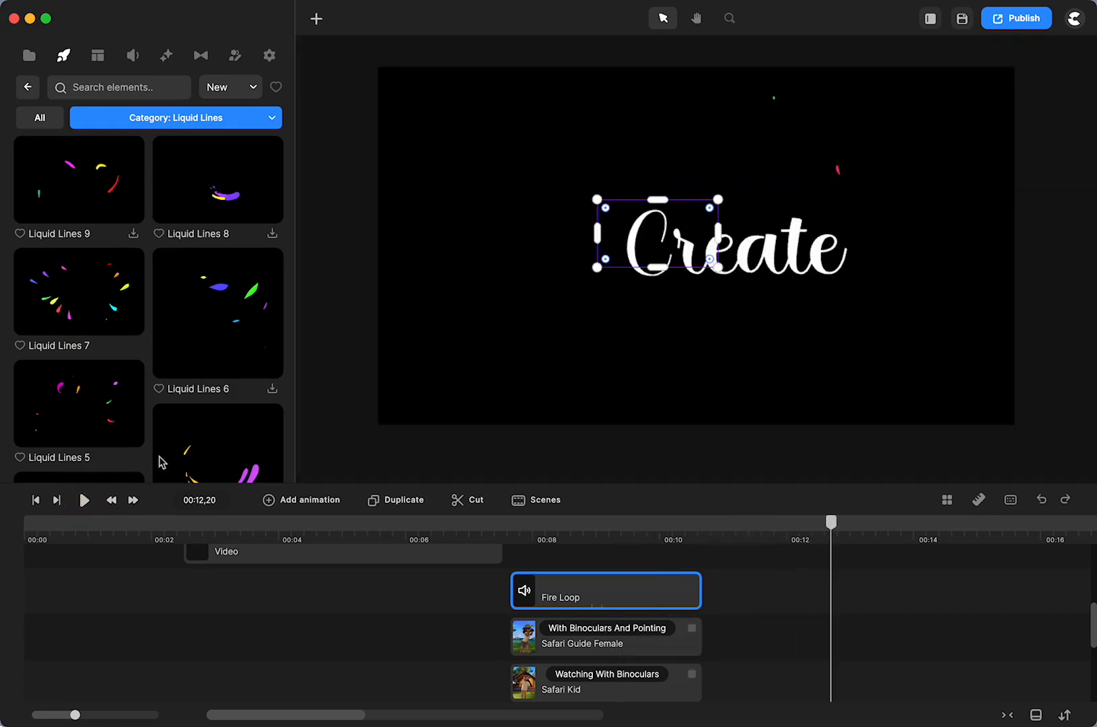
left_click(526, 534)
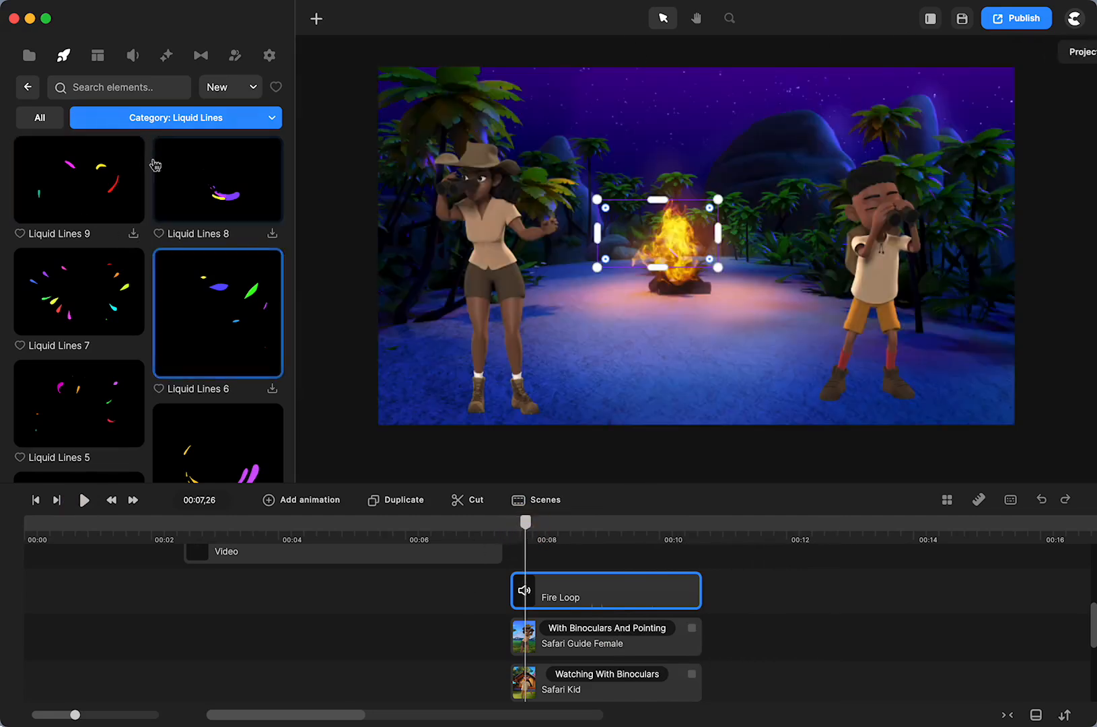
- Filter the elements library to the Motion Shapes category and browse its effects
left_click(151, 115)
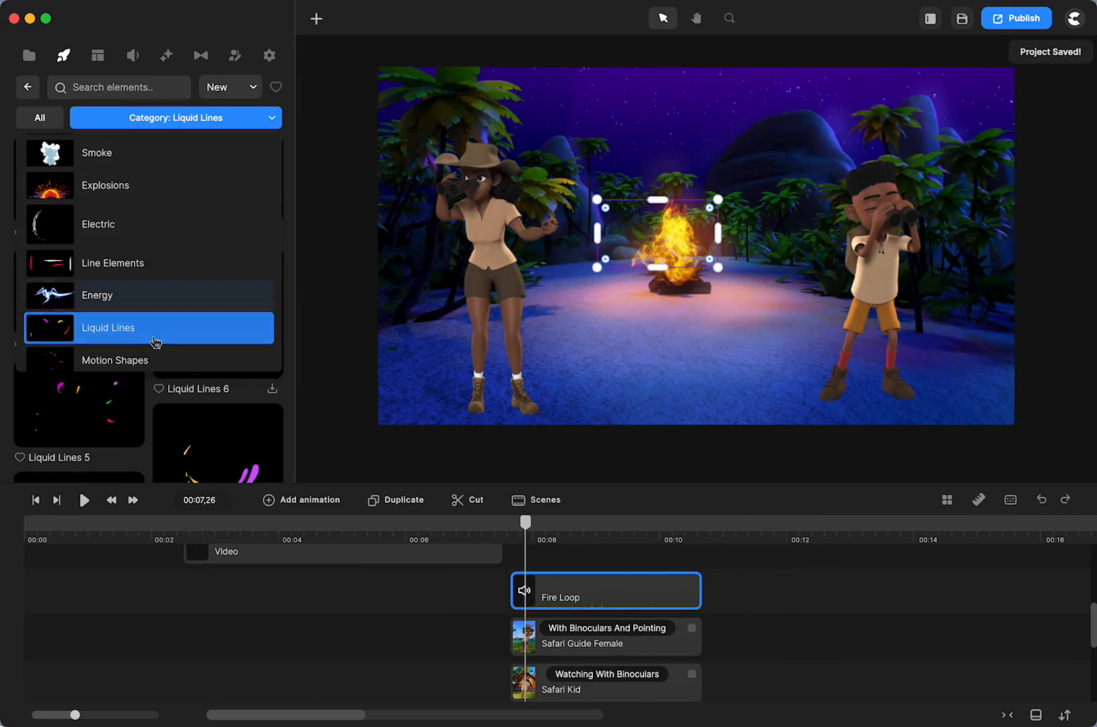
scroll(154, 294, "down", 2)
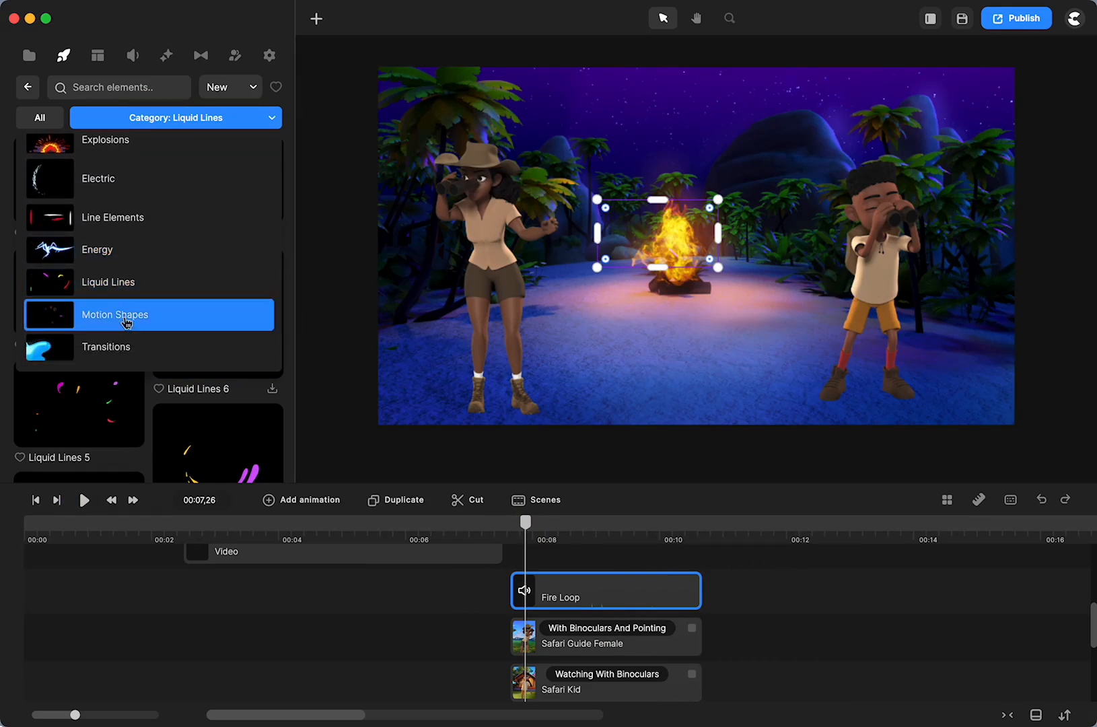
left_click(128, 320)
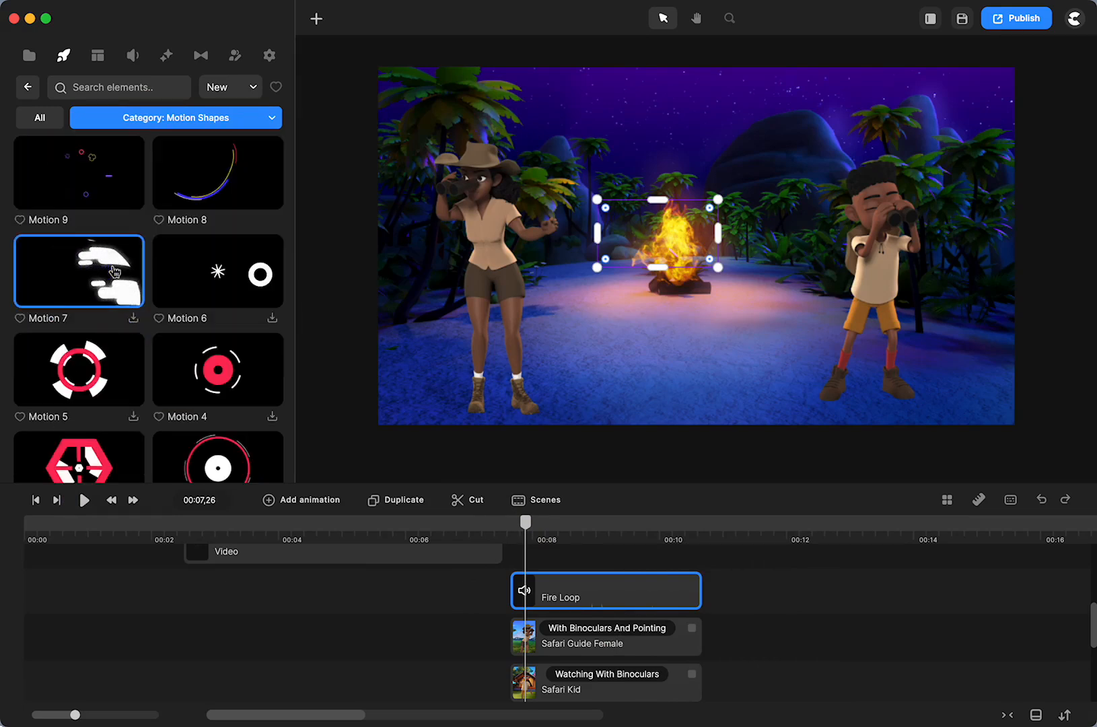
scroll(227, 381, "down", 5)
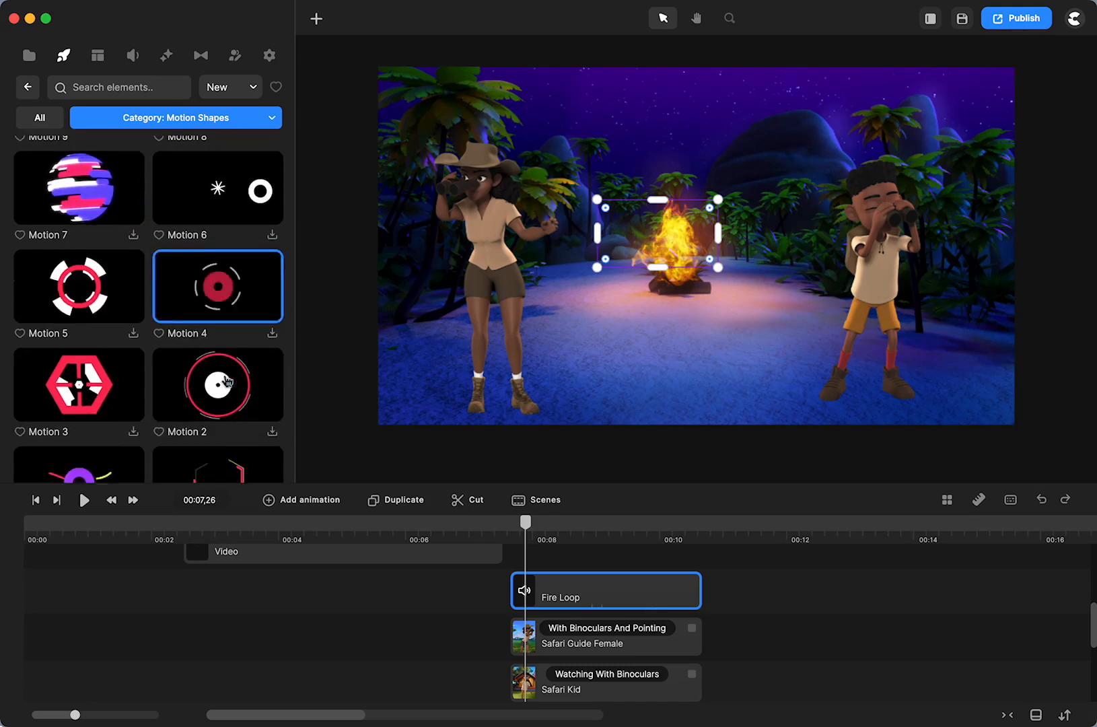
scroll(227, 382, "down", 2)
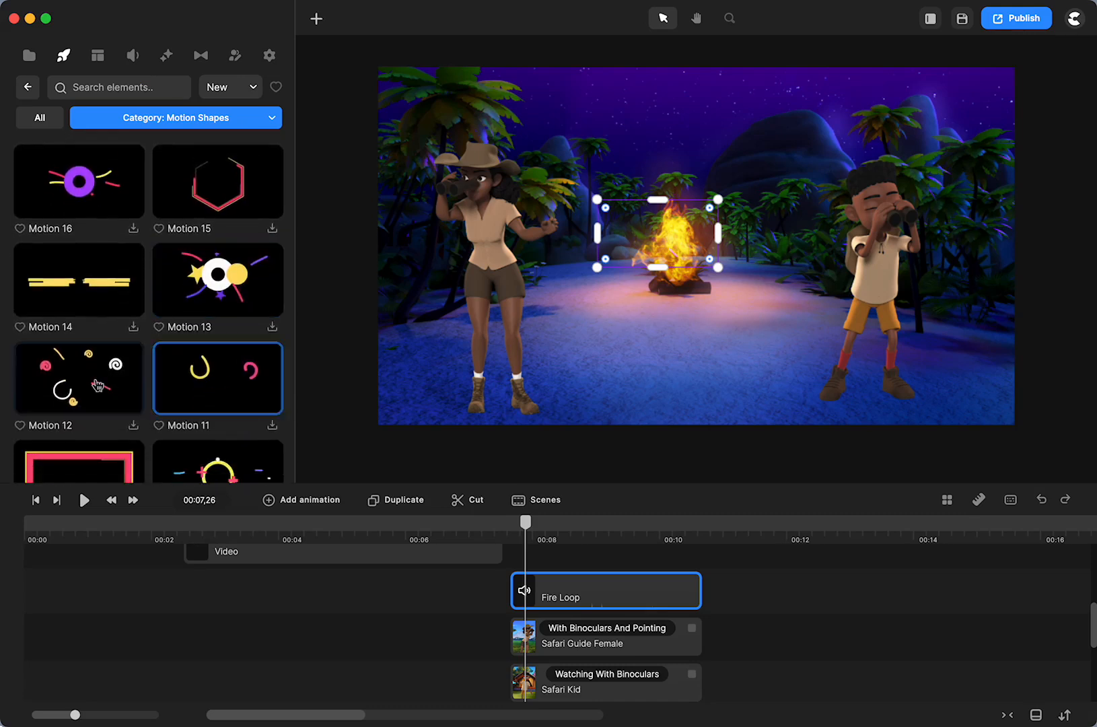
scroll(96, 385, "down", 2)
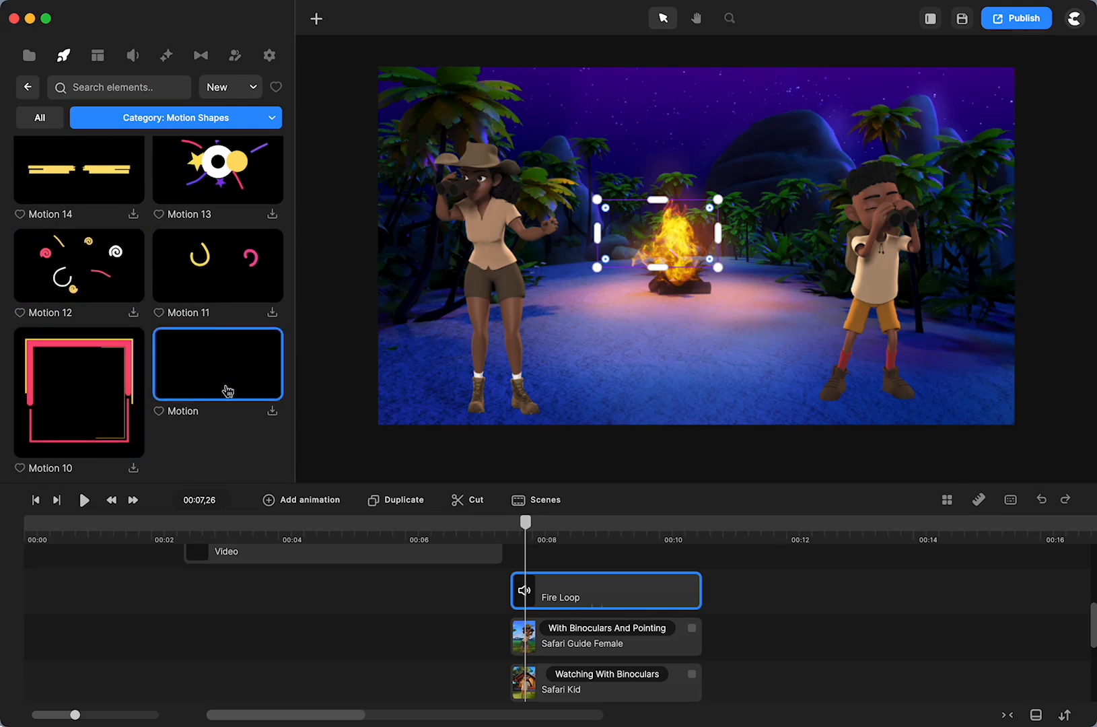
- Filter the elements library to the Transitions category and browse its effects
left_click(150, 121)
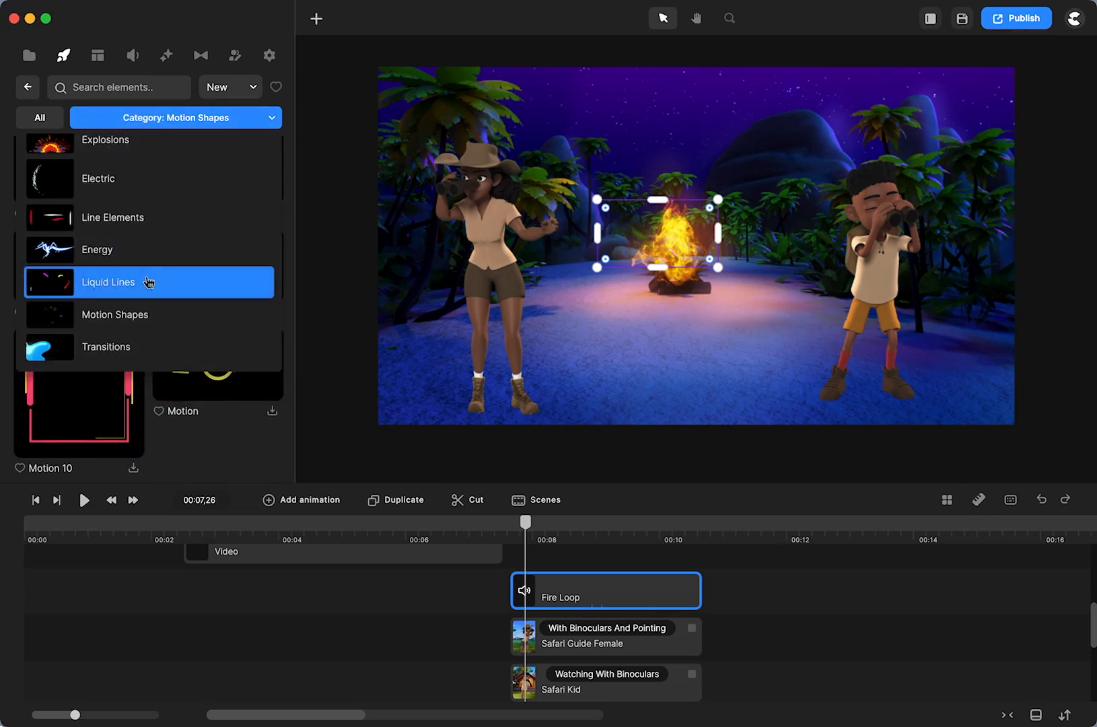
left_click(114, 348)
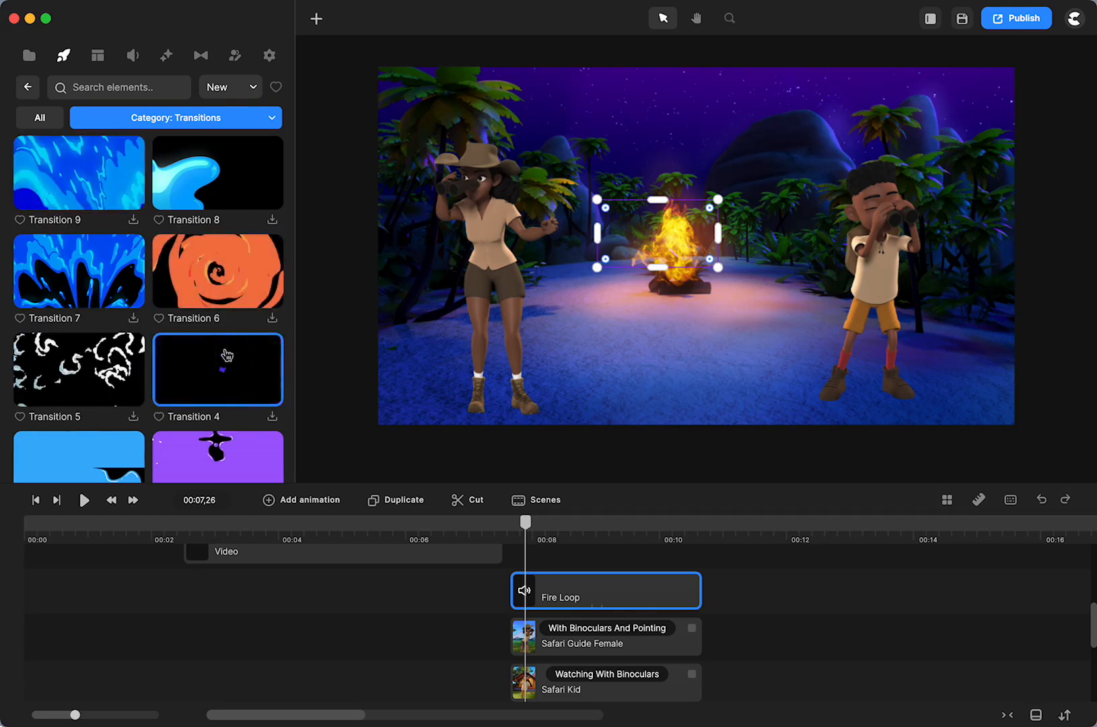
scroll(226, 357, "down", 2)
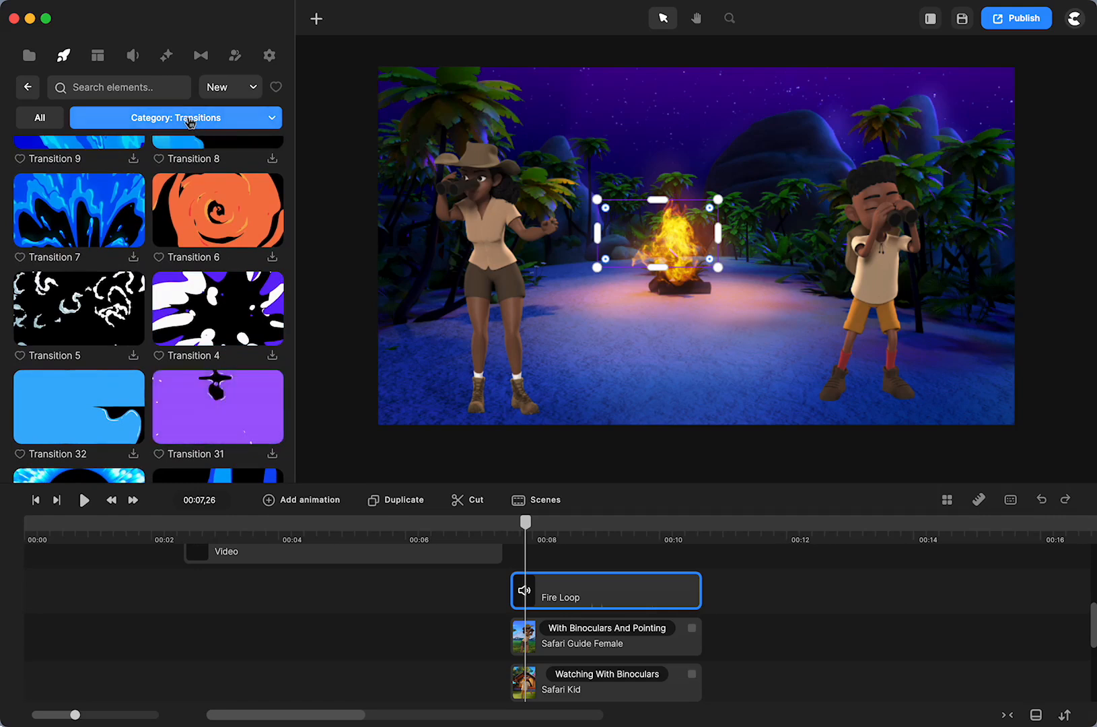
- Go back to the elements overview and open the Visual Effects collection with all categories shown
left_click(191, 120)
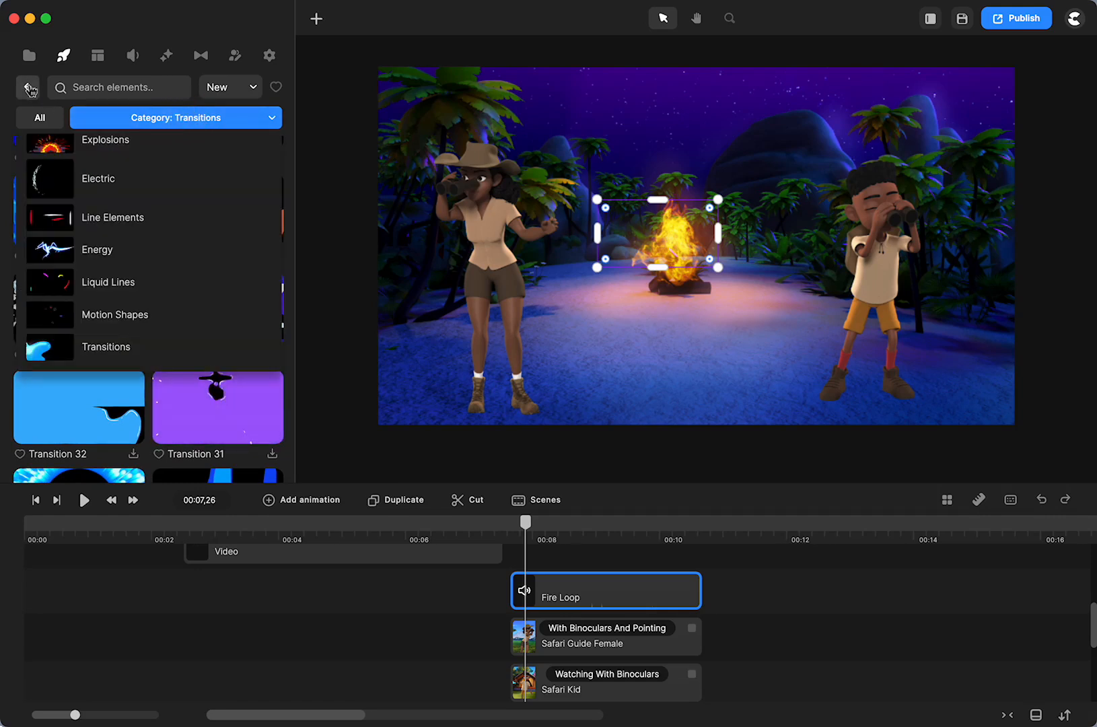
left_click(31, 89)
scroll(79, 316, "down", 5)
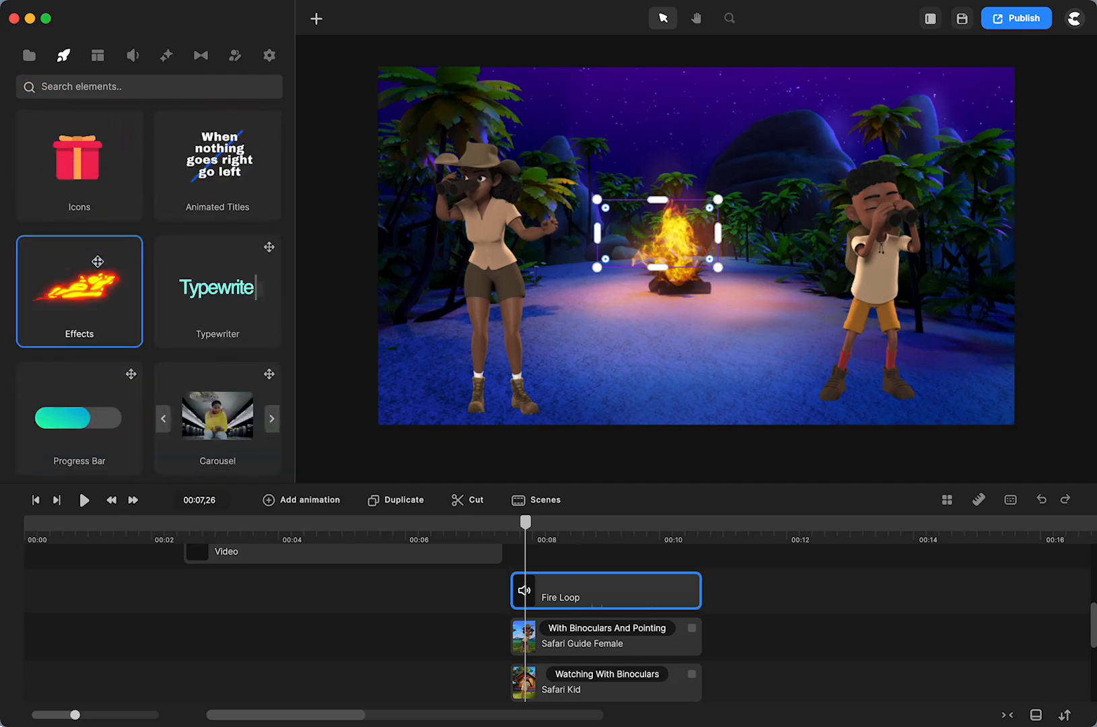
scroll(82, 296, "down", 10)
scroll(86, 305, "down", 8)
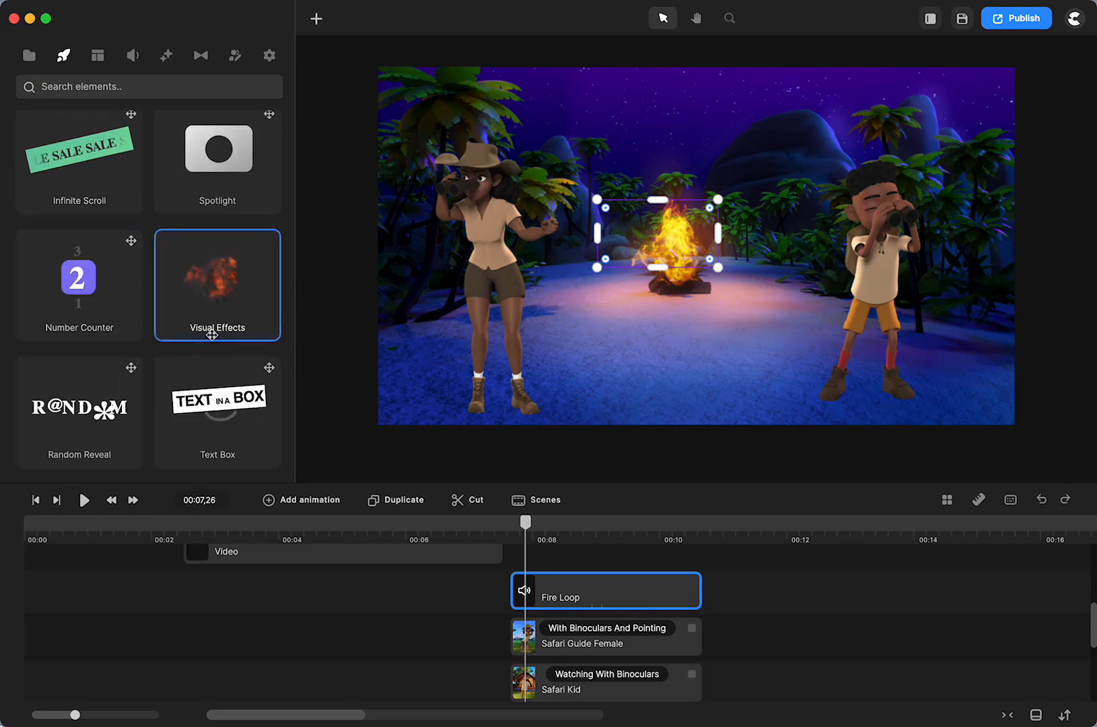
left_click(212, 332)
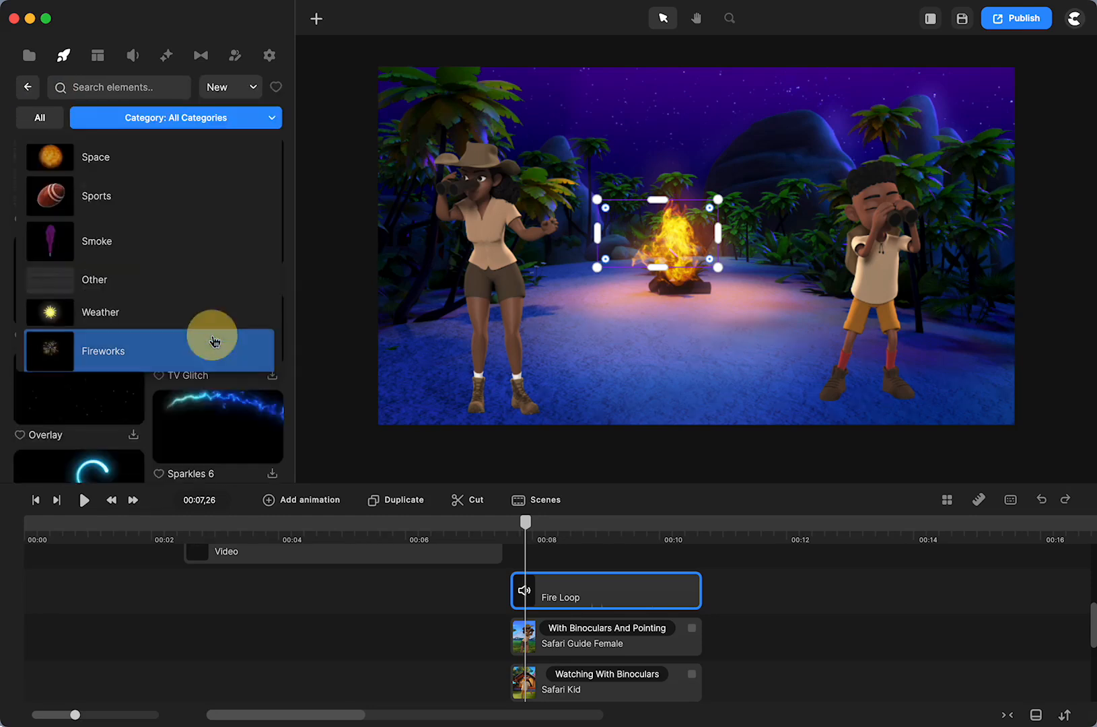
left_click(215, 128)
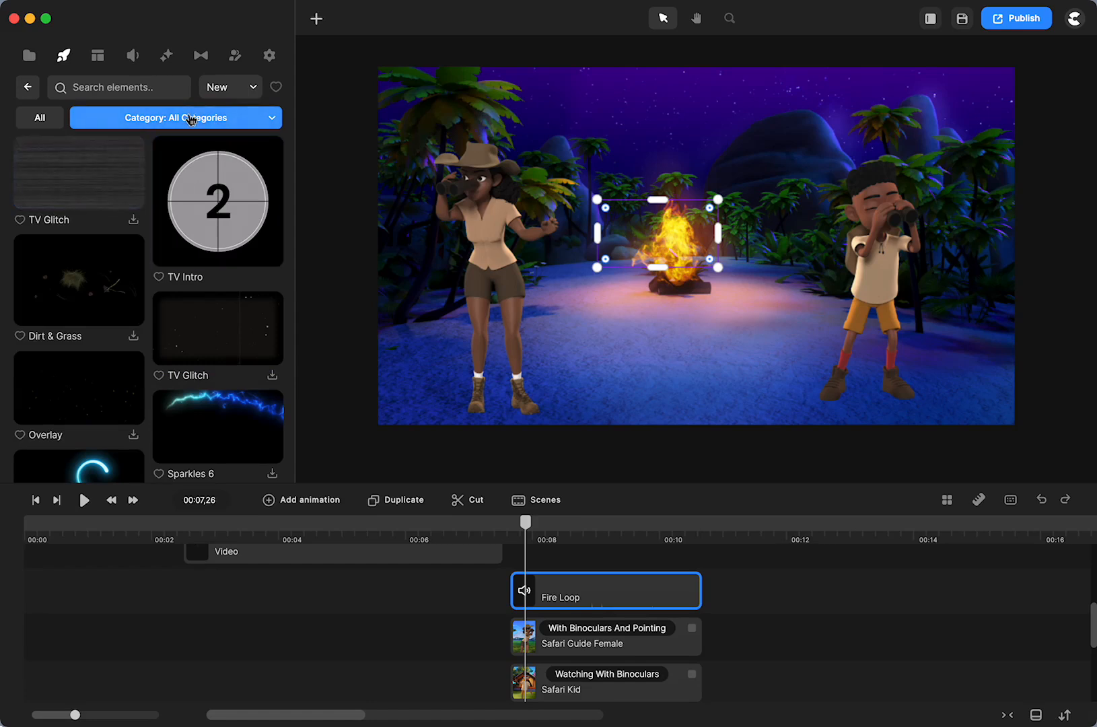
- Filter the visual effects to the Space category and look over its first entries
left_click(190, 117)
left_click(114, 161)
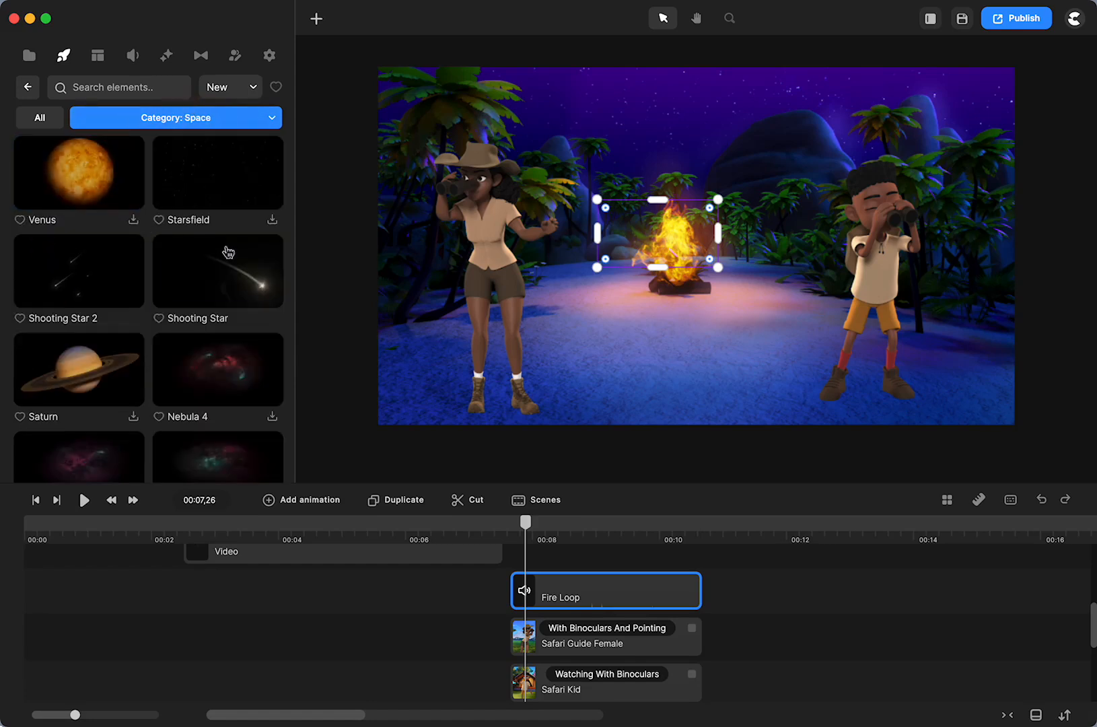
scroll(226, 277, "down", 1)
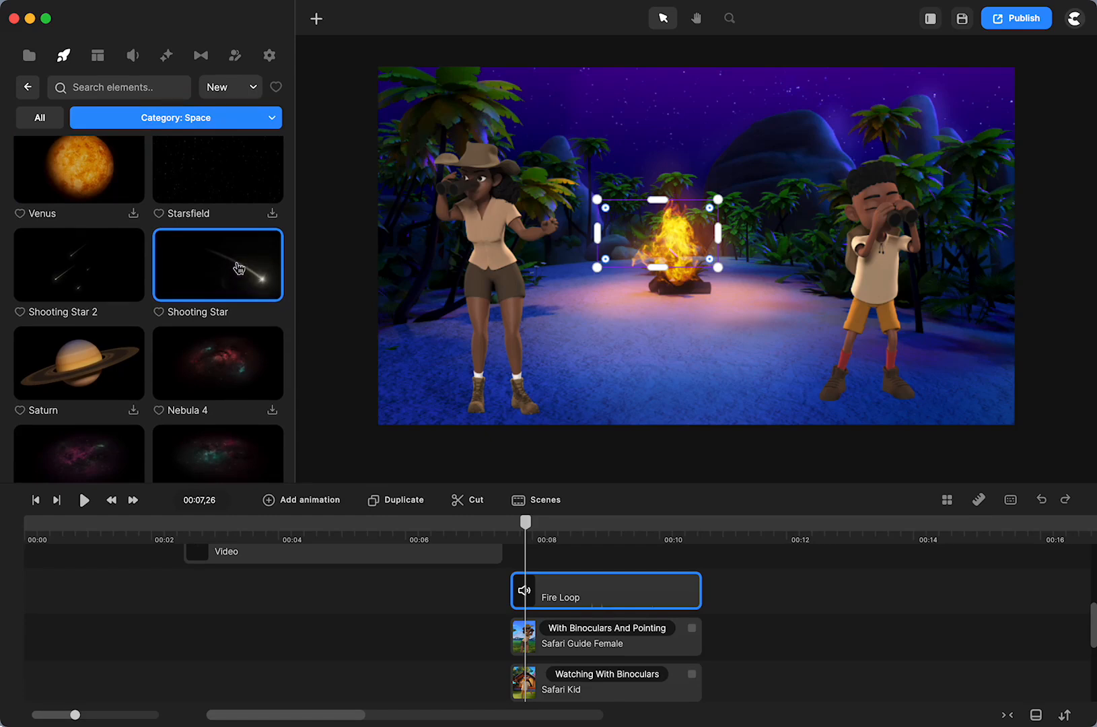
- Add the Shooting Star effect to the campfire scene at 00:07,26 and scrub through it
left_click_drag(222, 266, 644, 328)
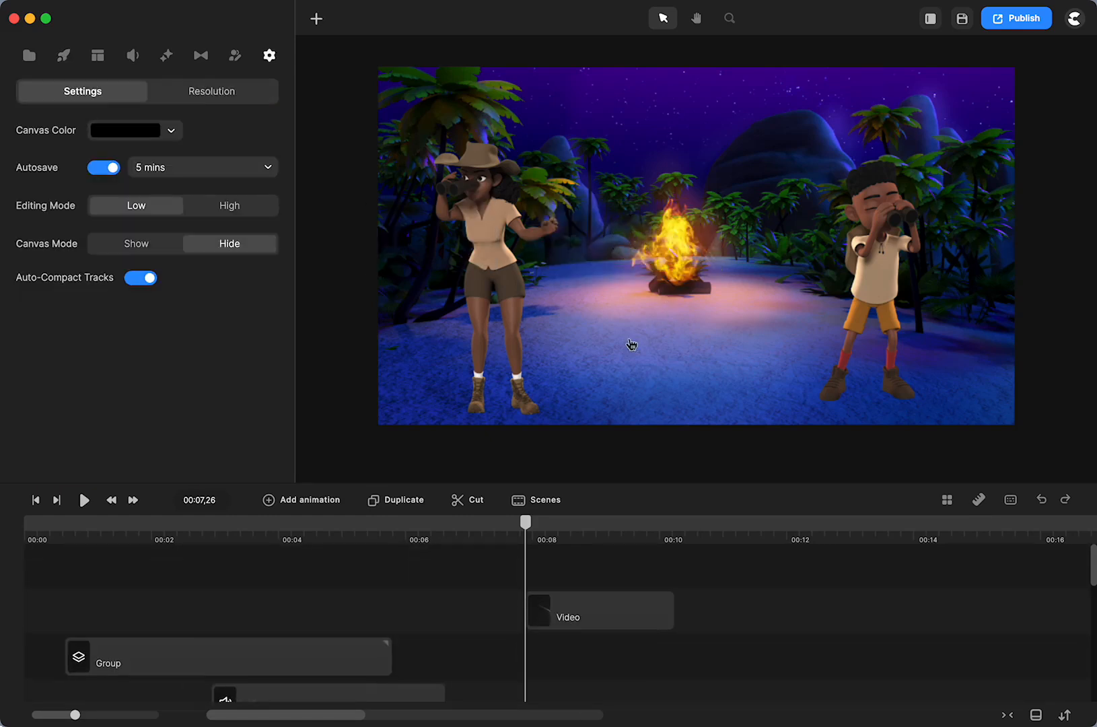
left_click_drag(533, 532, 584, 534)
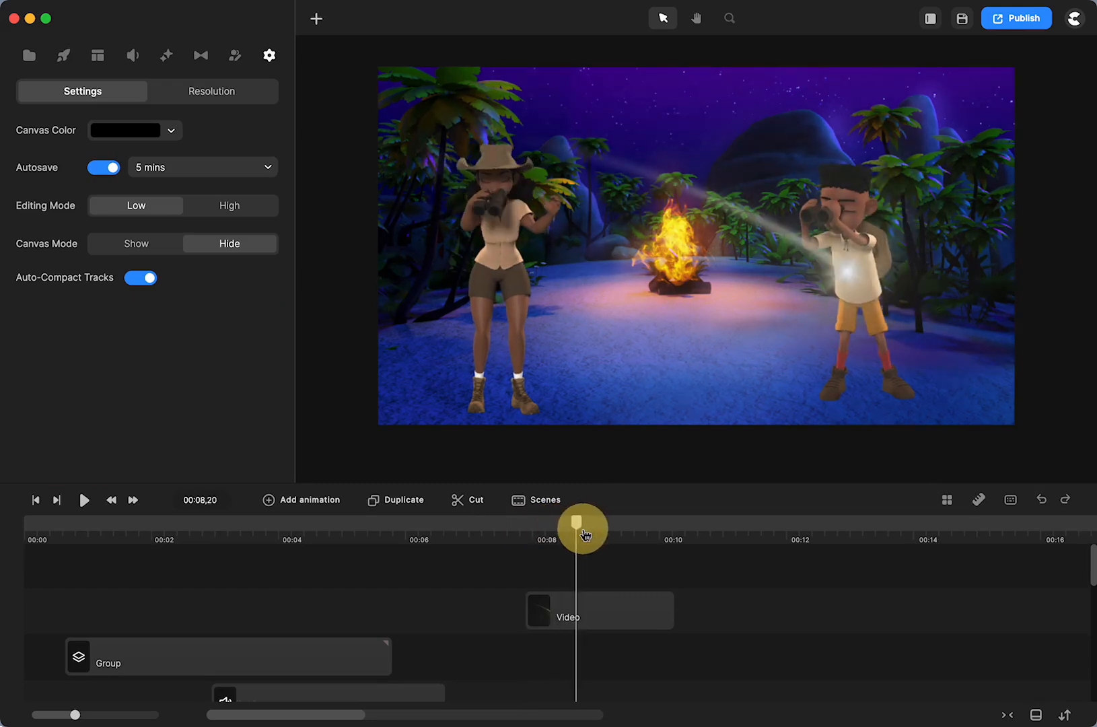
- Try rotating the shooting star clip across the campfire scene, and delete it from the timeline
left_click(845, 276)
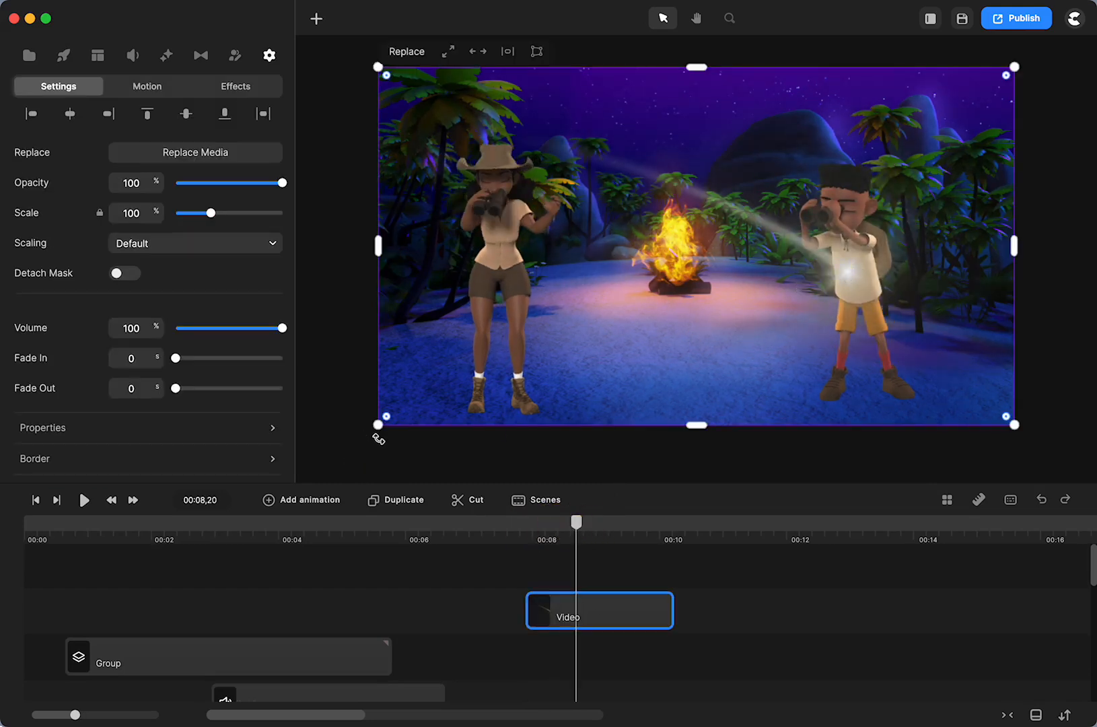
mouse_move(374, 438)
left_mouse_down()
mouse_move(472, 455)
mouse_move(617, 440)
mouse_move(649, 426)
mouse_move(631, 436)
left_mouse_up()
mouse_move(573, 533)
left_mouse_down()
mouse_move(518, 533)
mouse_move(620, 526)
mouse_move(538, 564)
left_mouse_up()
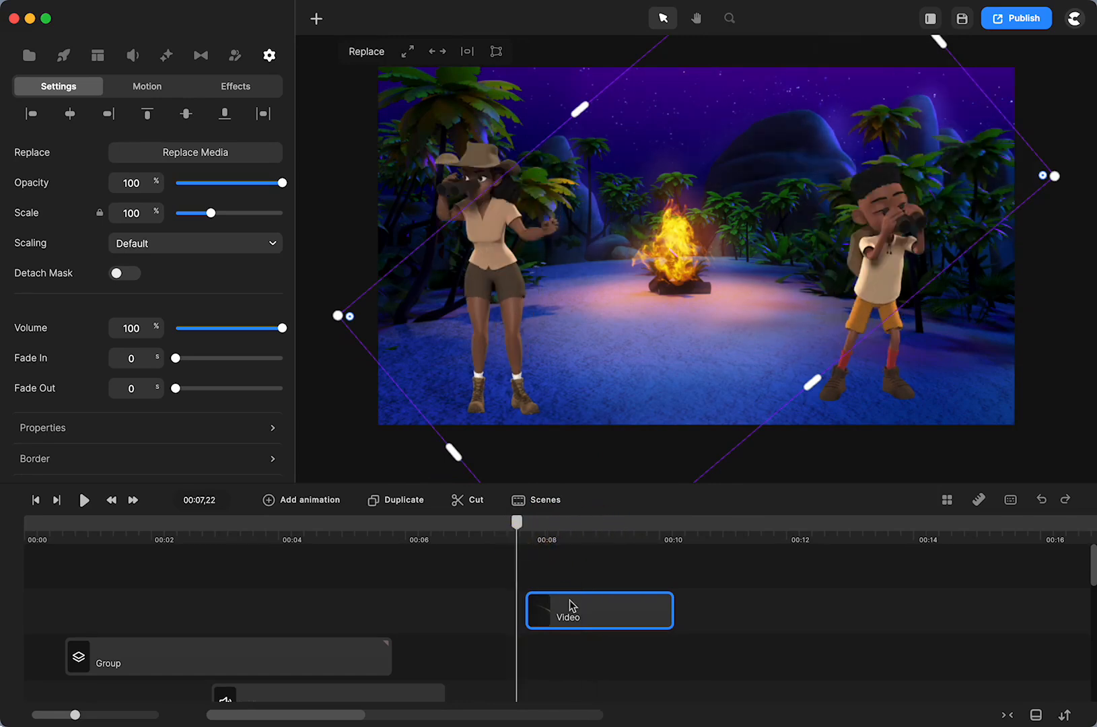
key("Delete")
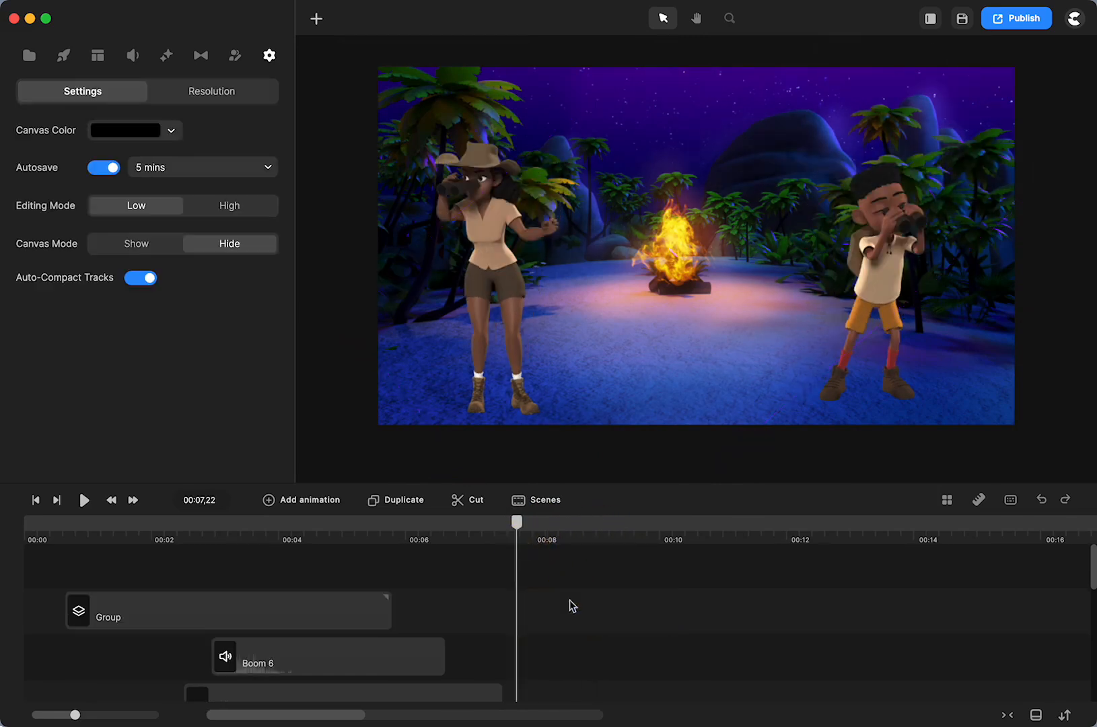
- Return to the Space visual effects and browse the nebulae, planets, auroras and asteroids
left_click(64, 56)
scroll(187, 313, "down", 4)
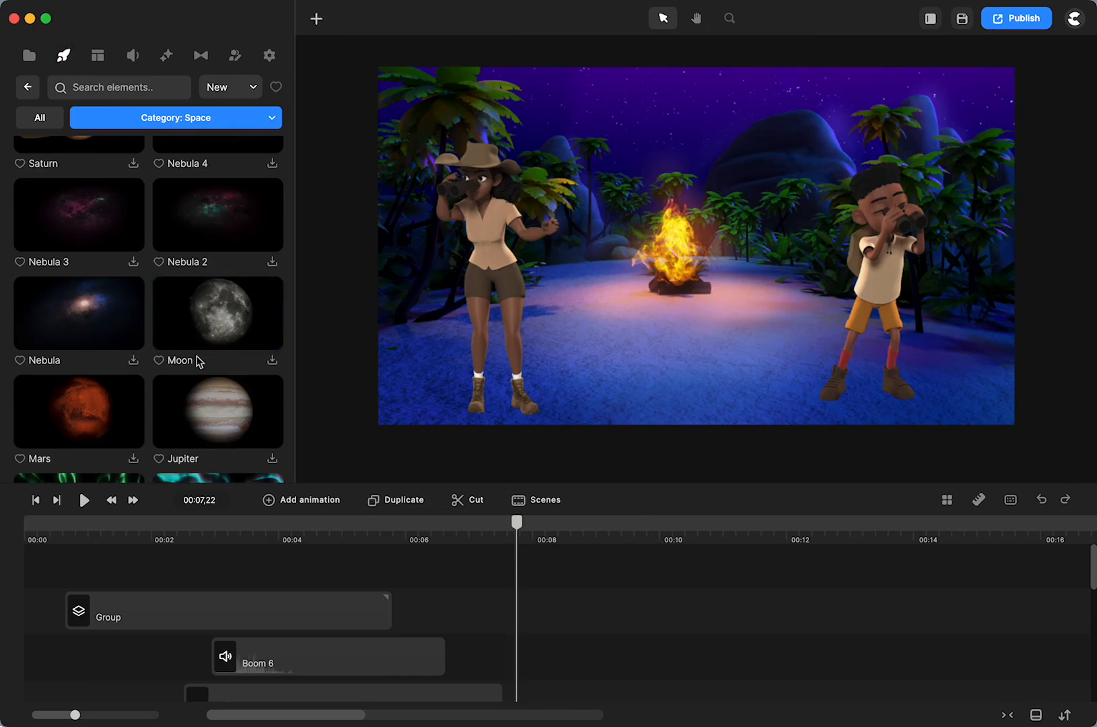
scroll(202, 336, "down", 2)
left_click(216, 303)
scroll(220, 300, "down", 3)
scroll(224, 301, "down", 1)
left_click(224, 302)
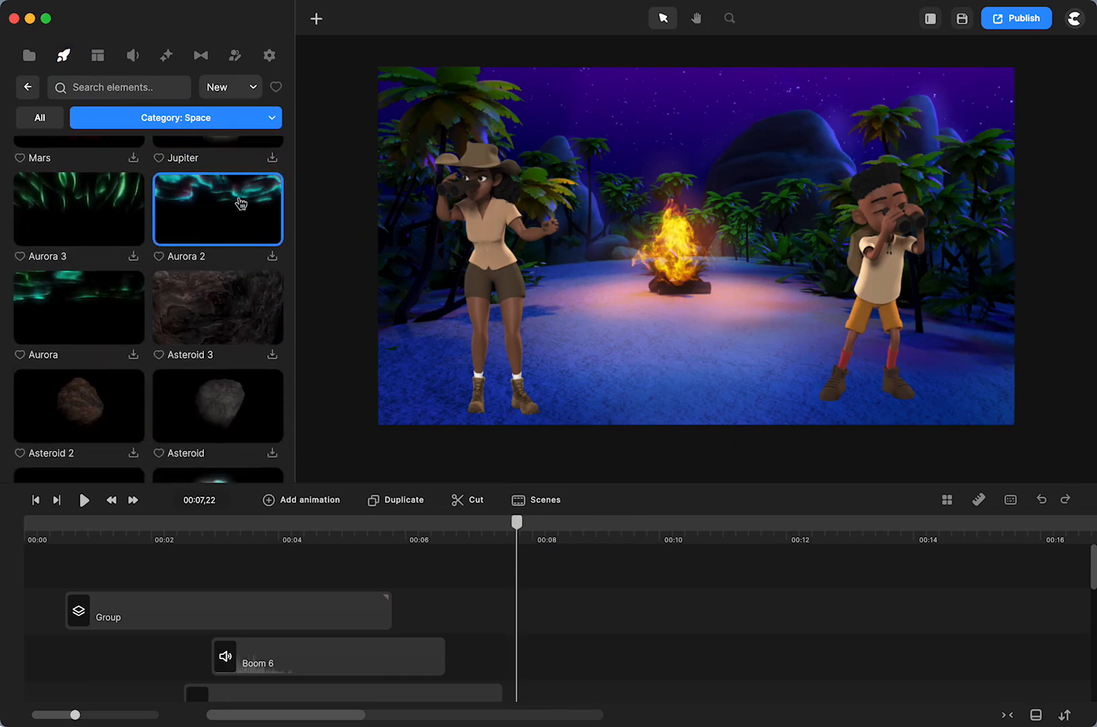
- Filter the visual effects to the Sports category and browse its ball animations
left_click(233, 117)
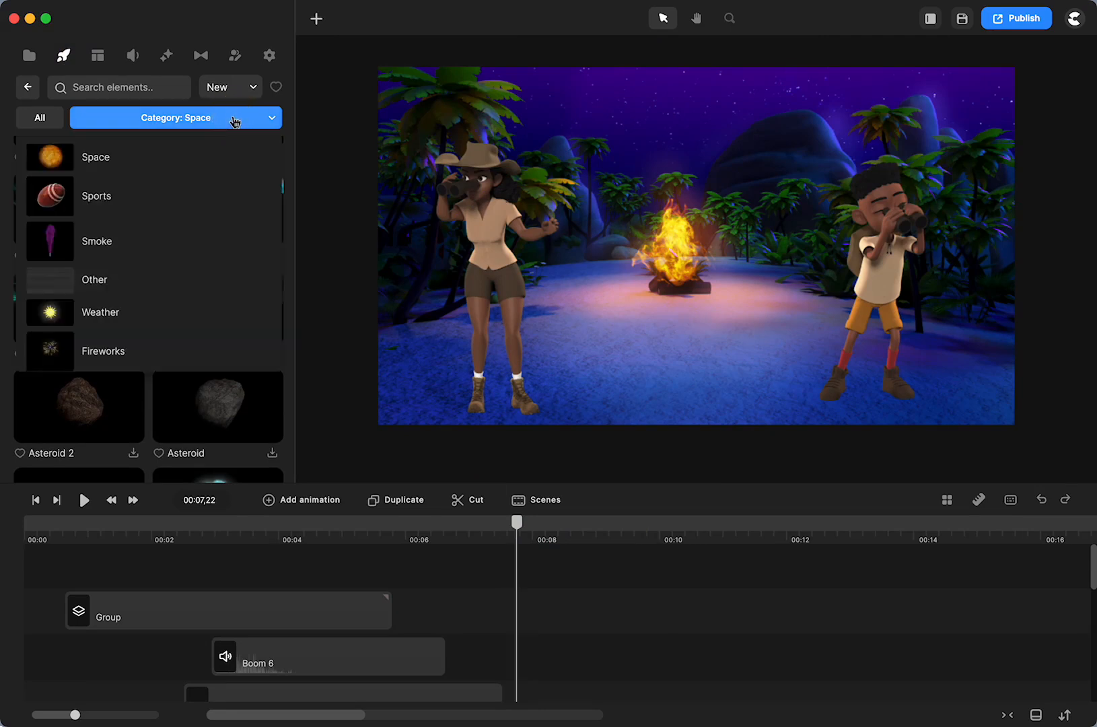
left_click(102, 202)
scroll(97, 399, "down", 3)
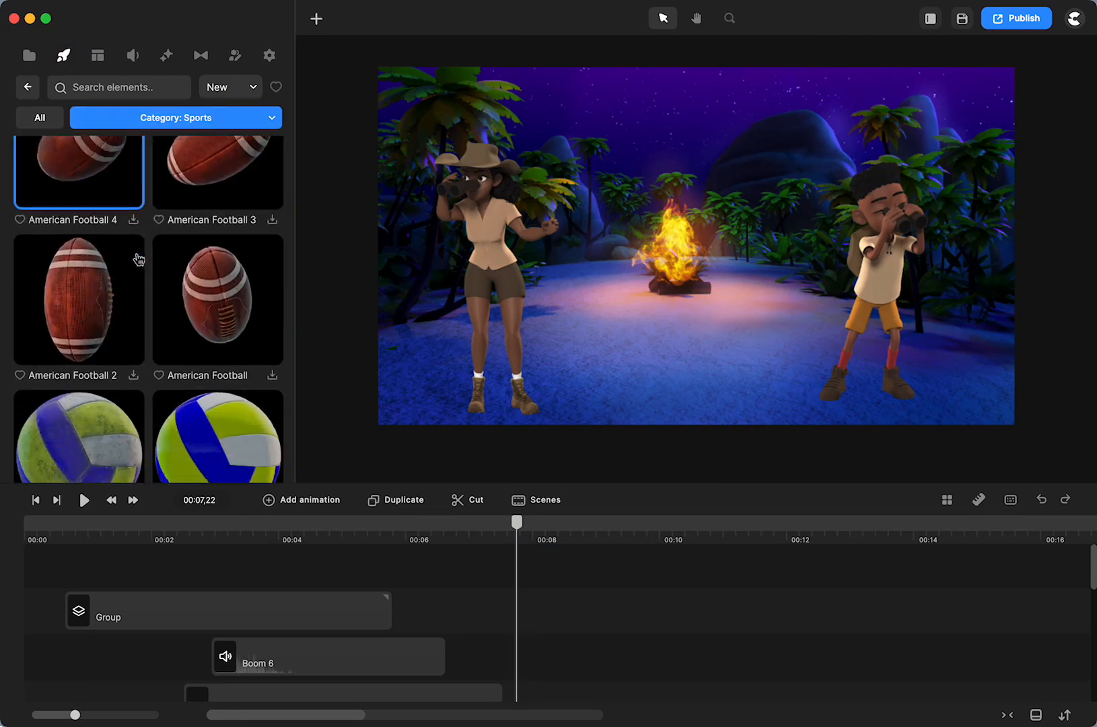
scroll(98, 399, "down", 5)
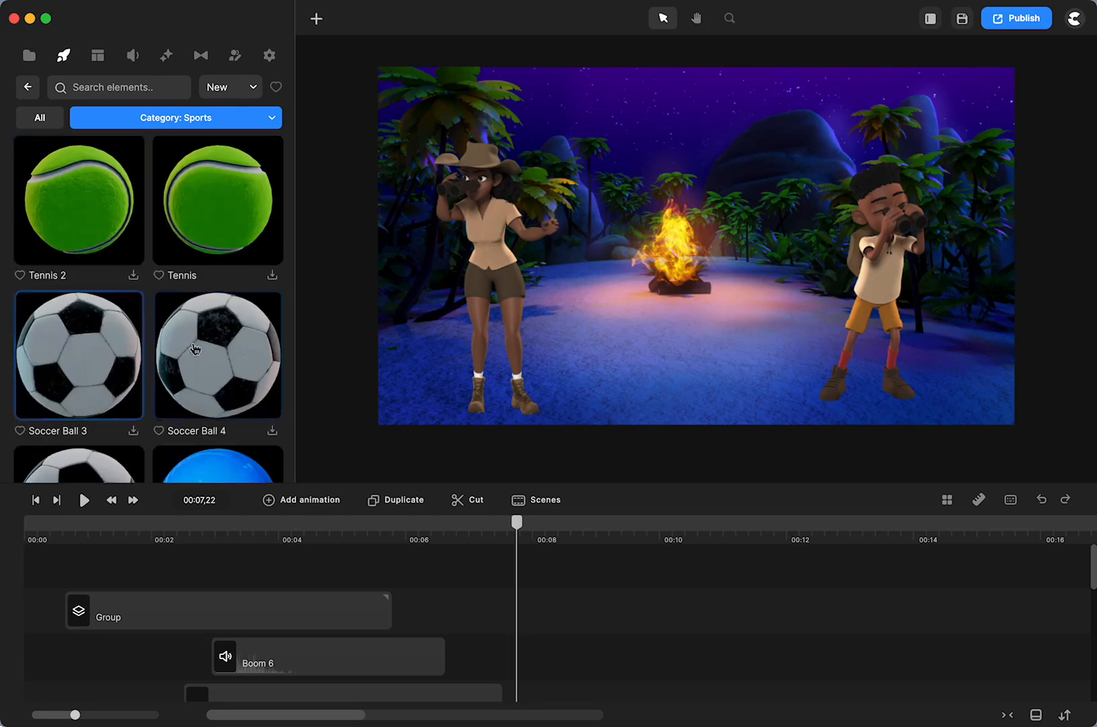
- Filter the visual effects to the Other category
left_click(205, 120)
left_click(108, 285)
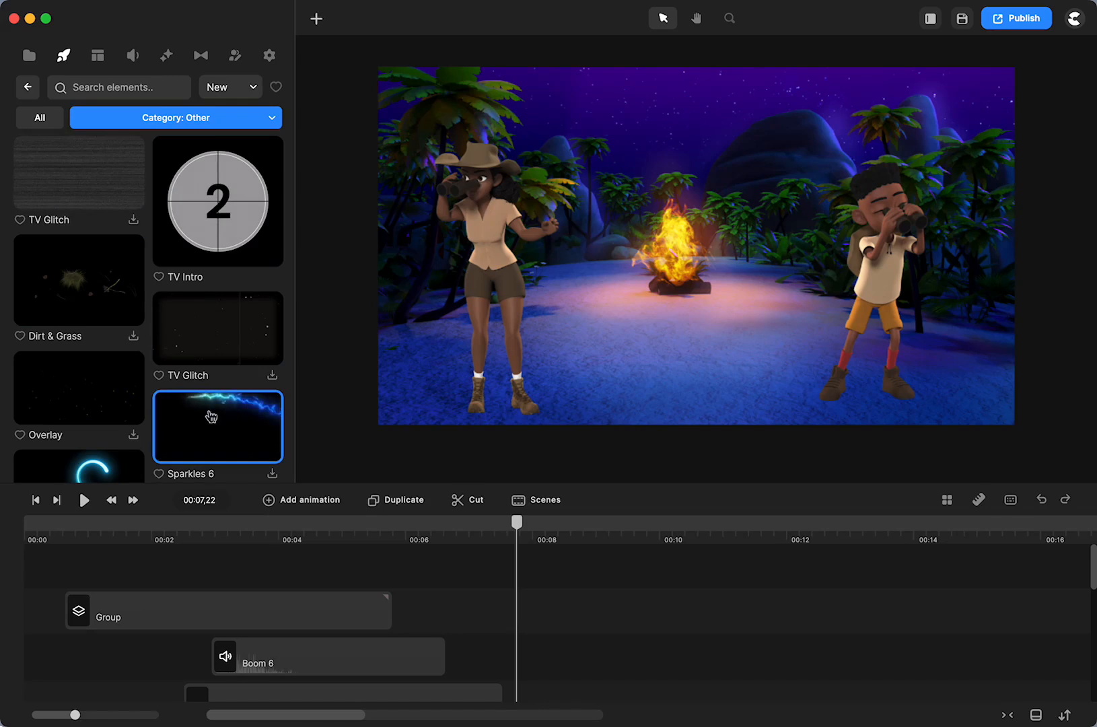
- Browse the Other visual effects from the TV glitches to the sparkles and neons
scroll(211, 416, "down", 2)
scroll(211, 416, "down", 10)
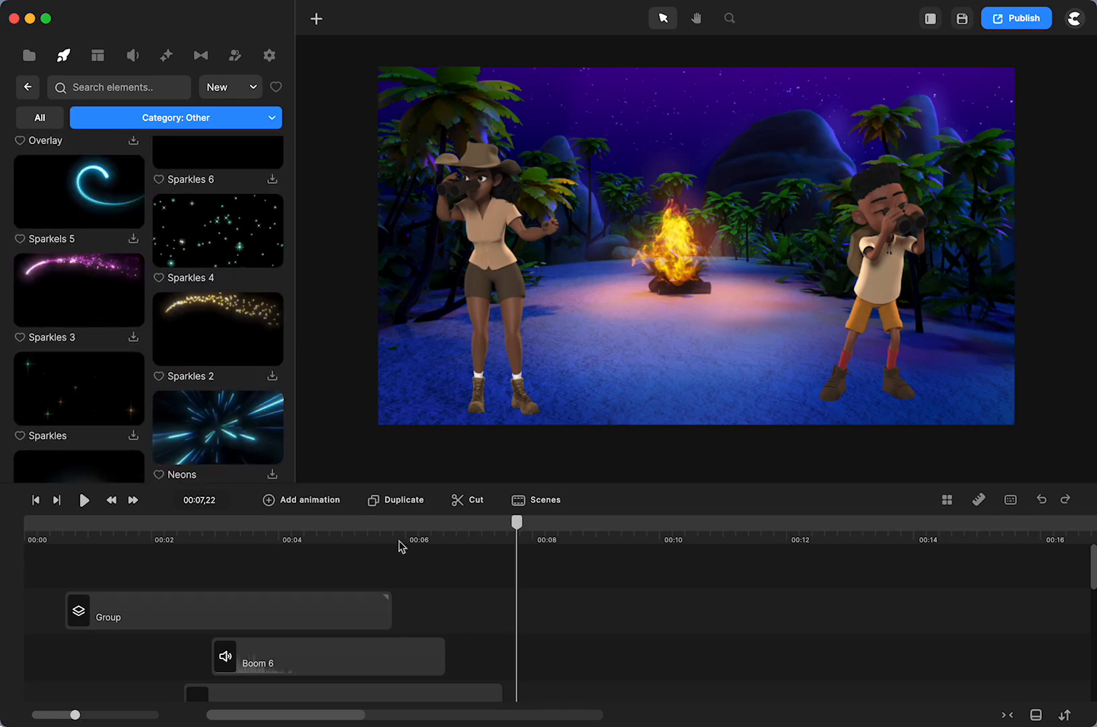
- Examine the campfire close up by selecting the Sparks 3 clip and scrubbing to 00:08,24
left_click_drag(519, 536, 561, 571)
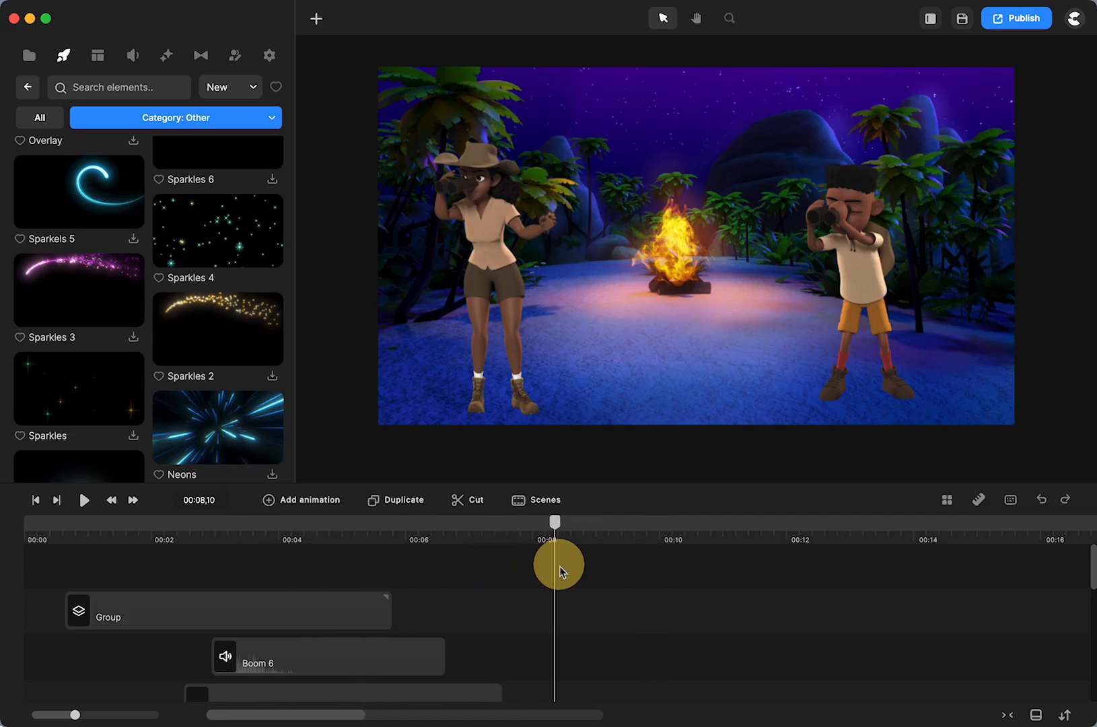
scroll(645, 284, "up", 5)
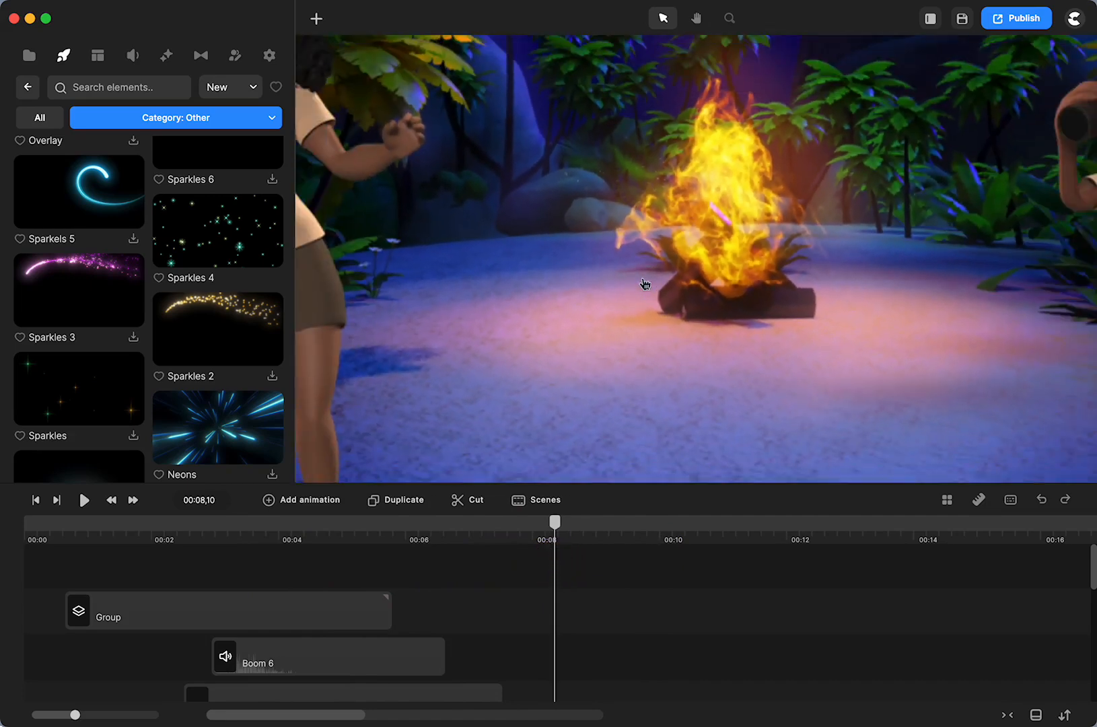
scroll(576, 636, "down", 8)
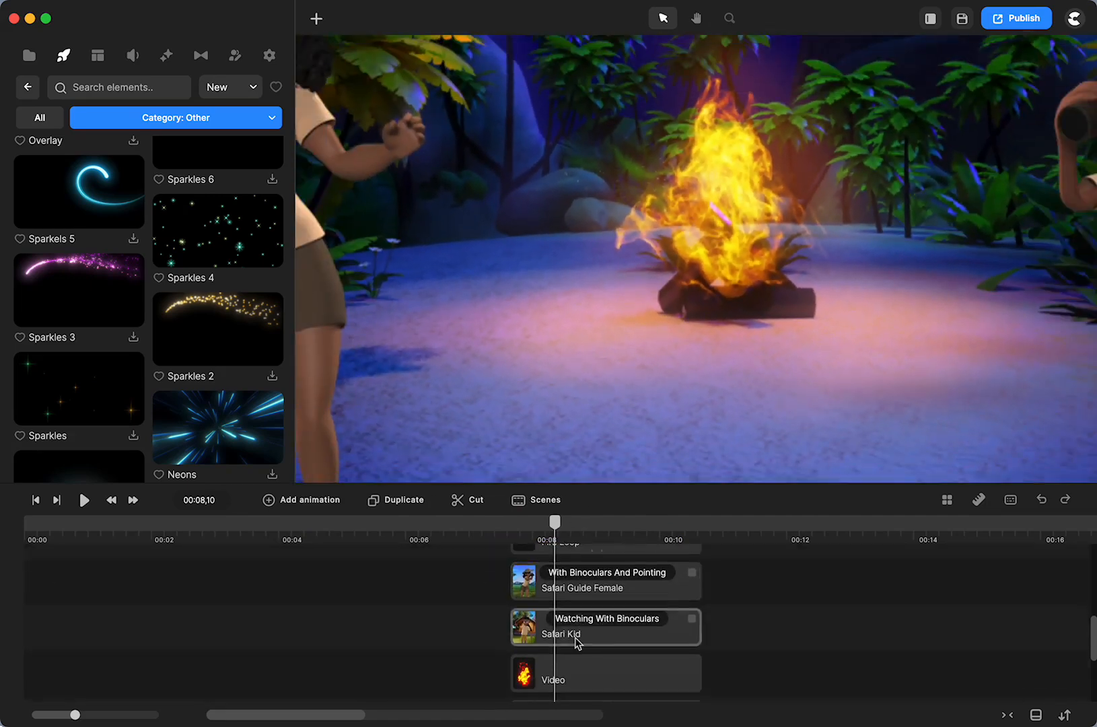
scroll(577, 646, "down", 1)
left_click(575, 666)
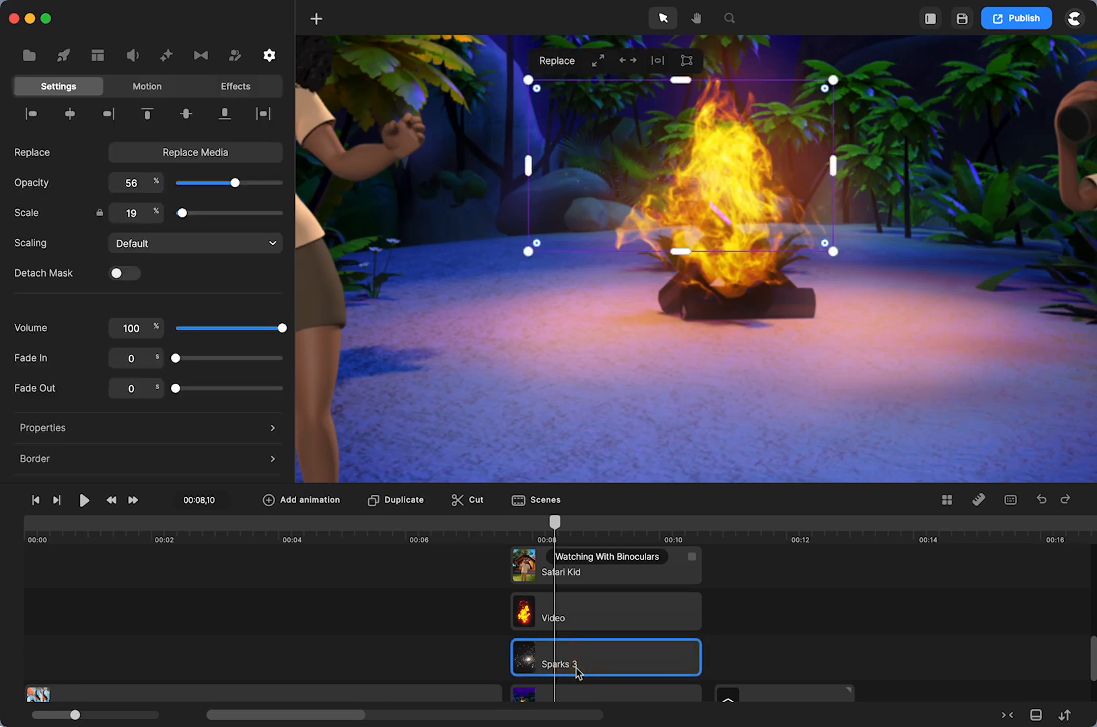
left_click_drag(554, 529, 586, 545)
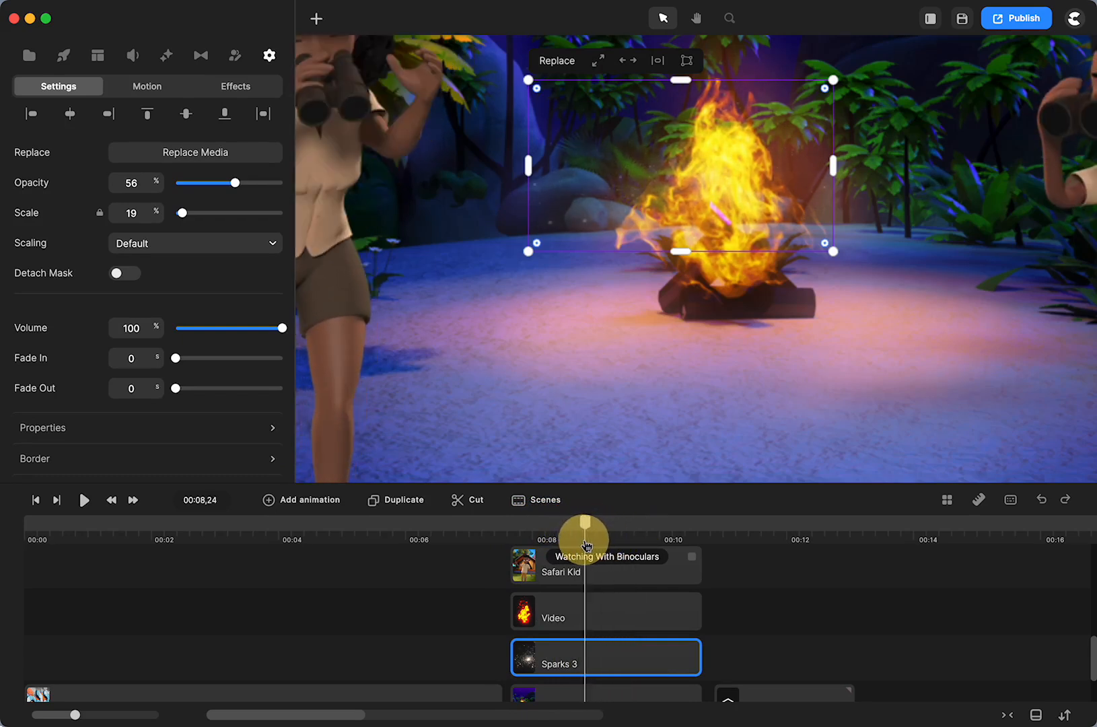
- Return to the Other visual effects and browse the sparkles, neons, flowers, Christmas effects, bubbles and fruits
left_click(64, 60)
scroll(82, 345, "down", 5)
scroll(83, 344, "up", 5)
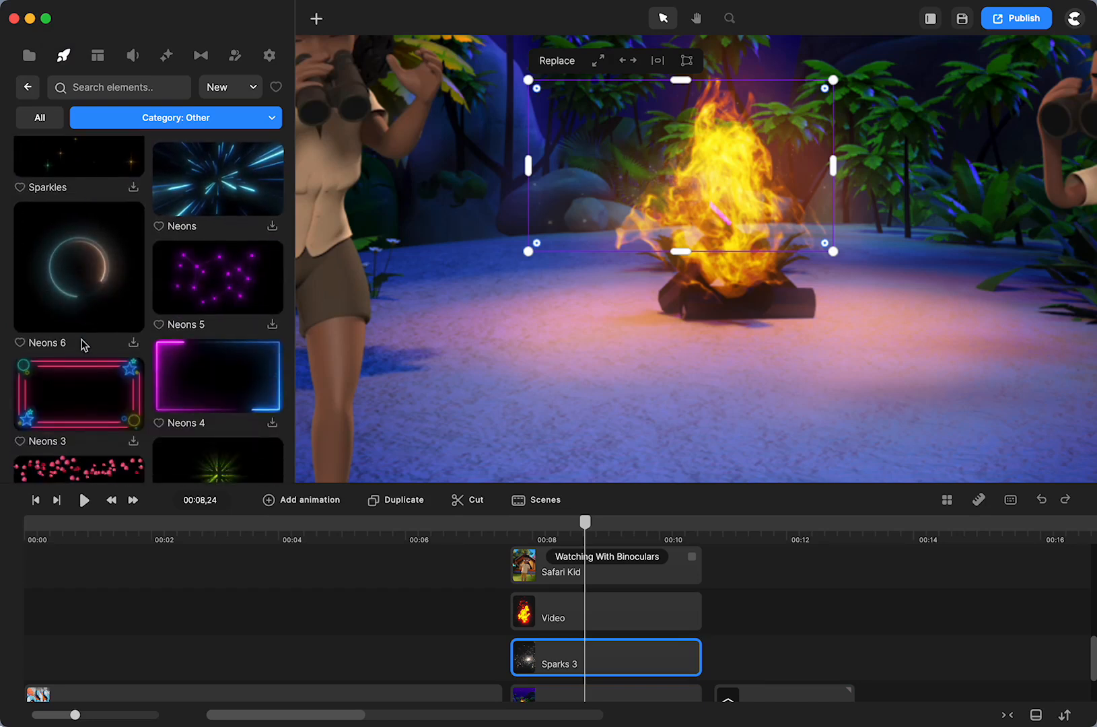
scroll(83, 344, "up", 3)
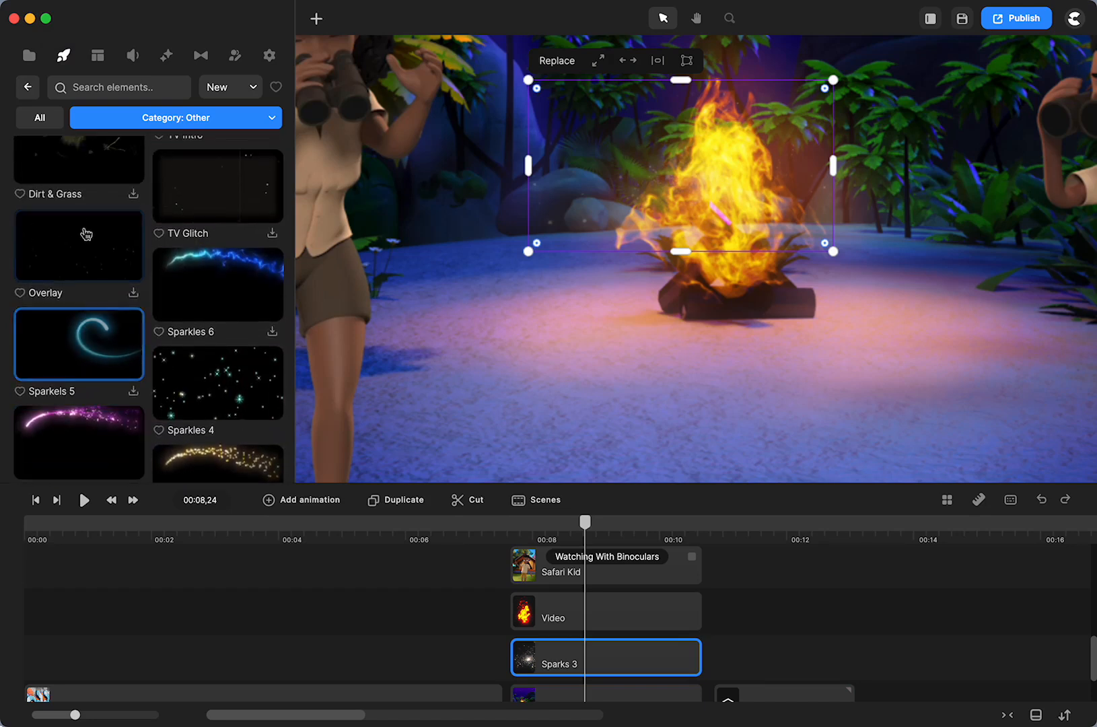
scroll(84, 275, "down", 2)
scroll(85, 279, "down", 15)
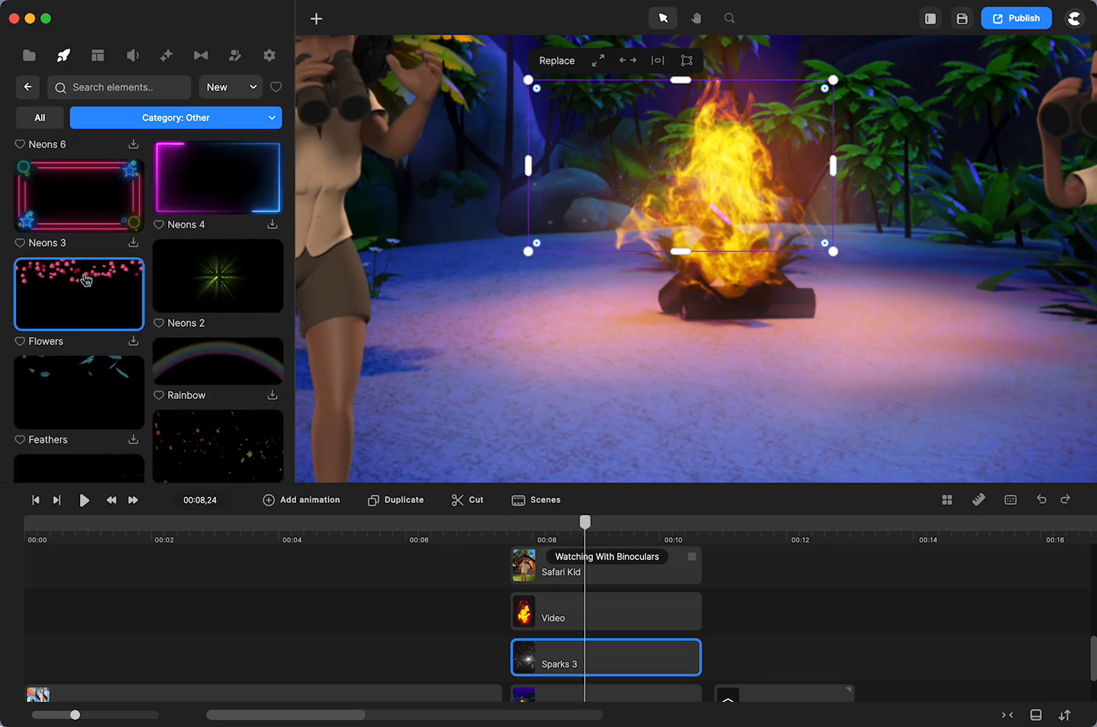
scroll(85, 282, "down", 10)
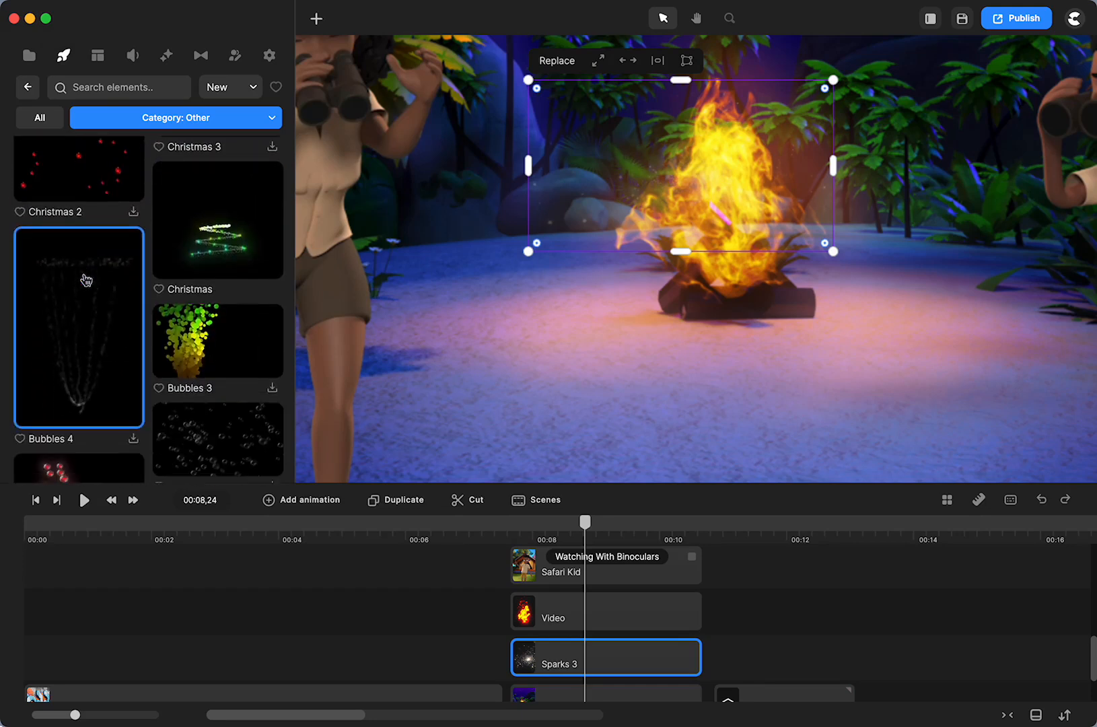
scroll(85, 278, "down", 5)
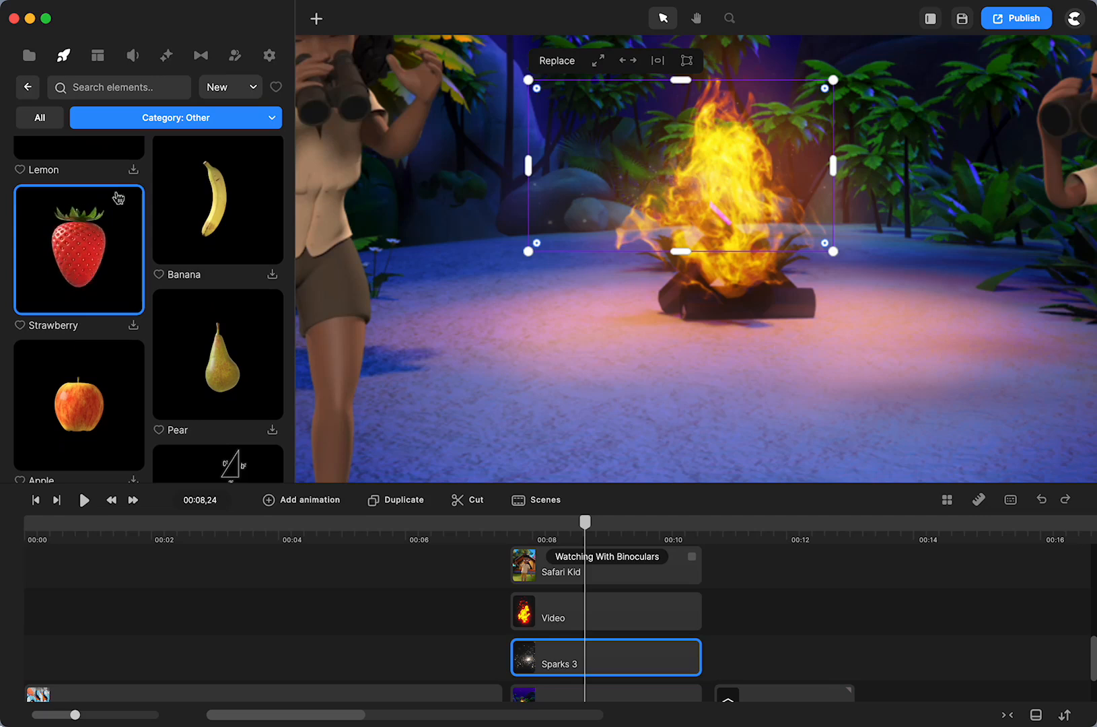
- Filter the visual effects to the Weather category, followed by the Fireworks category
left_click(226, 118)
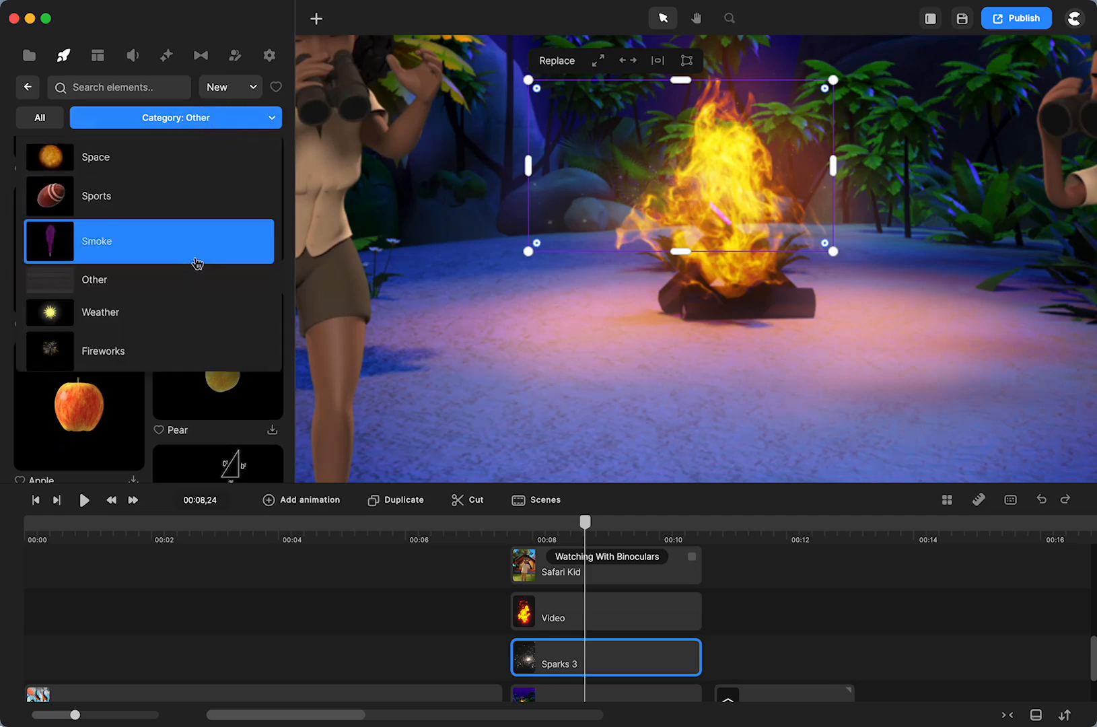
scroll(197, 262, "down", 1)
left_click(120, 272)
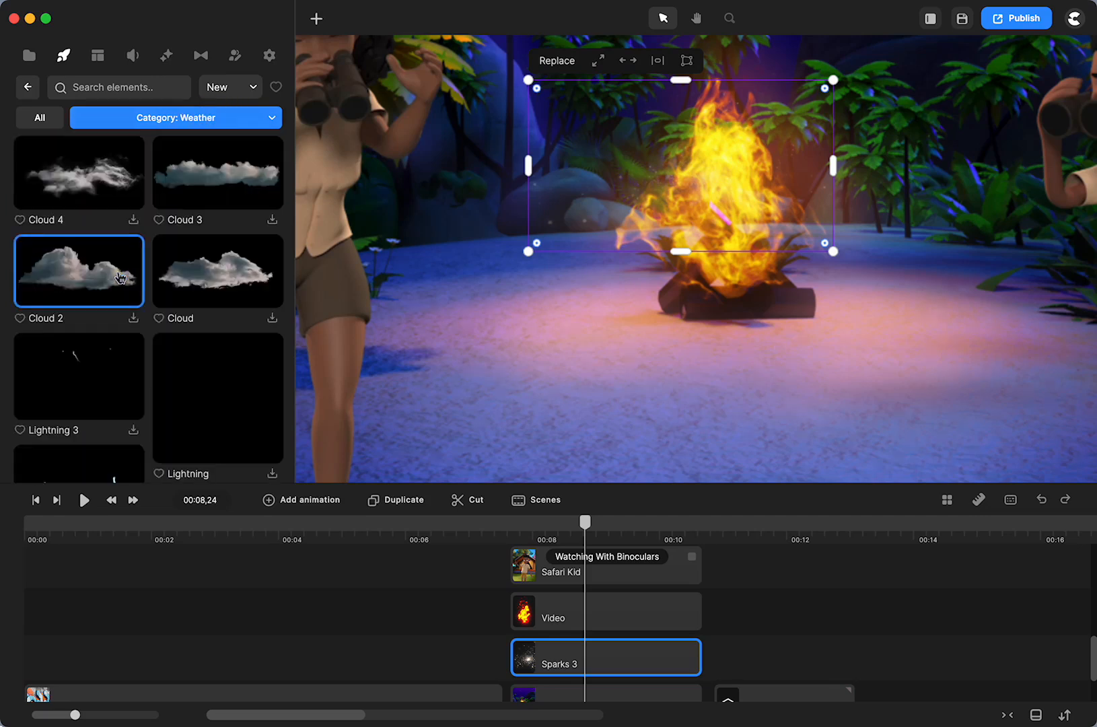
left_click(214, 120)
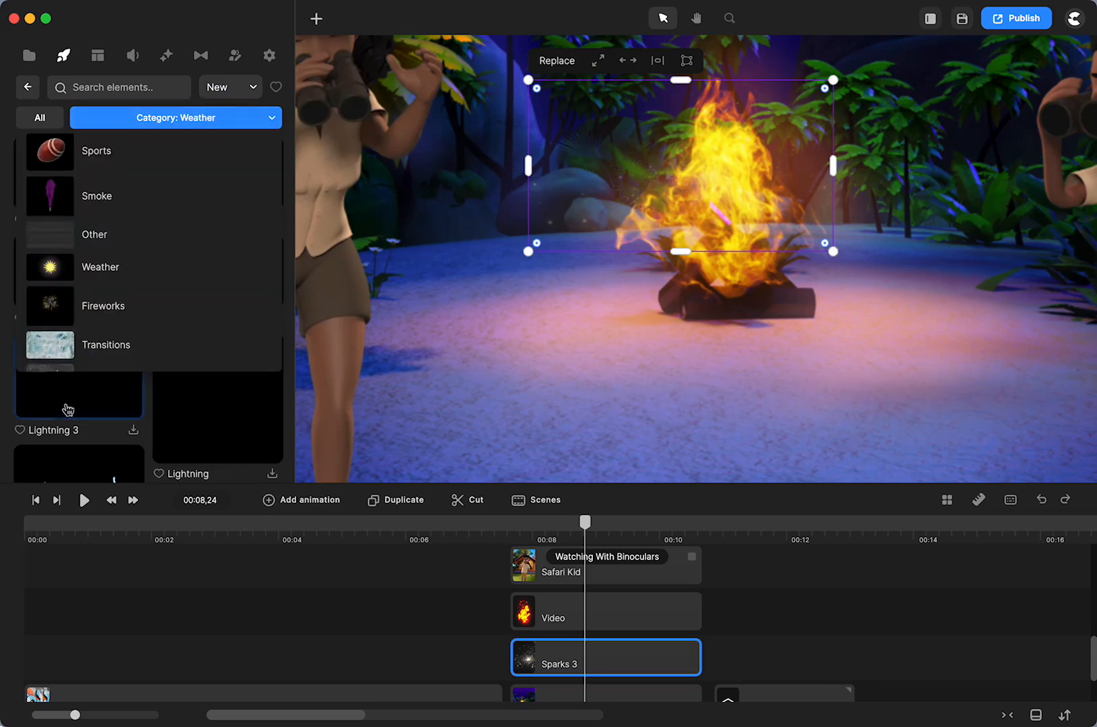
left_click(122, 306)
- Filter the visual effects to the Transitions category and browse its smoke and fire transitions
left_click(215, 118)
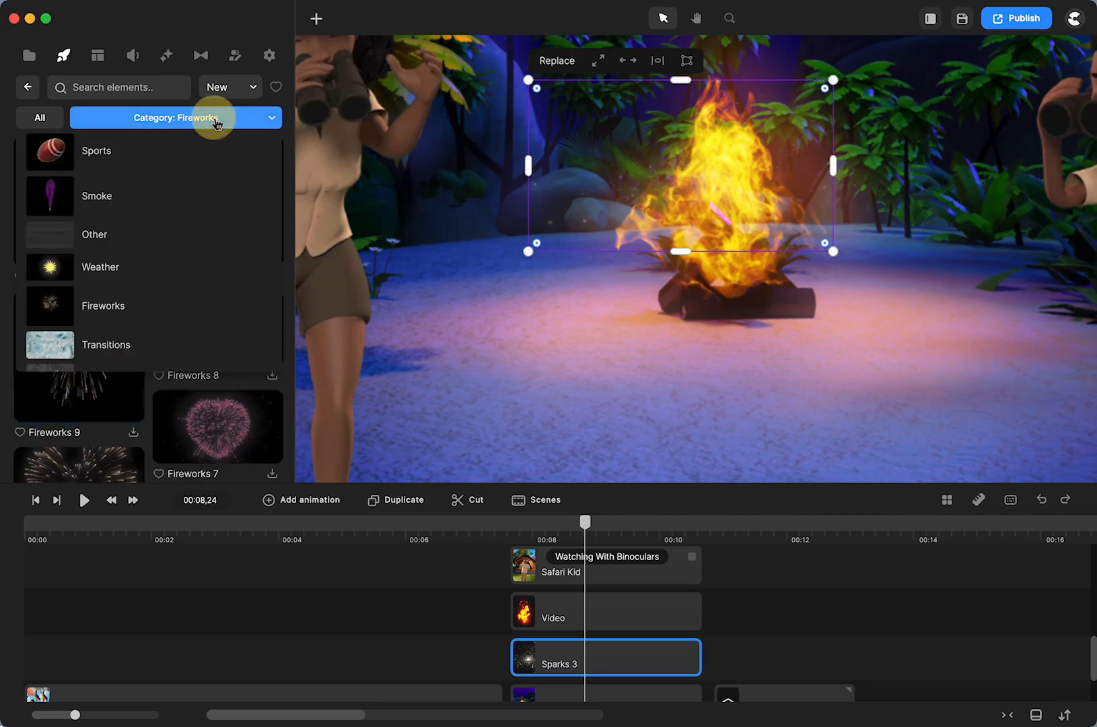
left_click(128, 343)
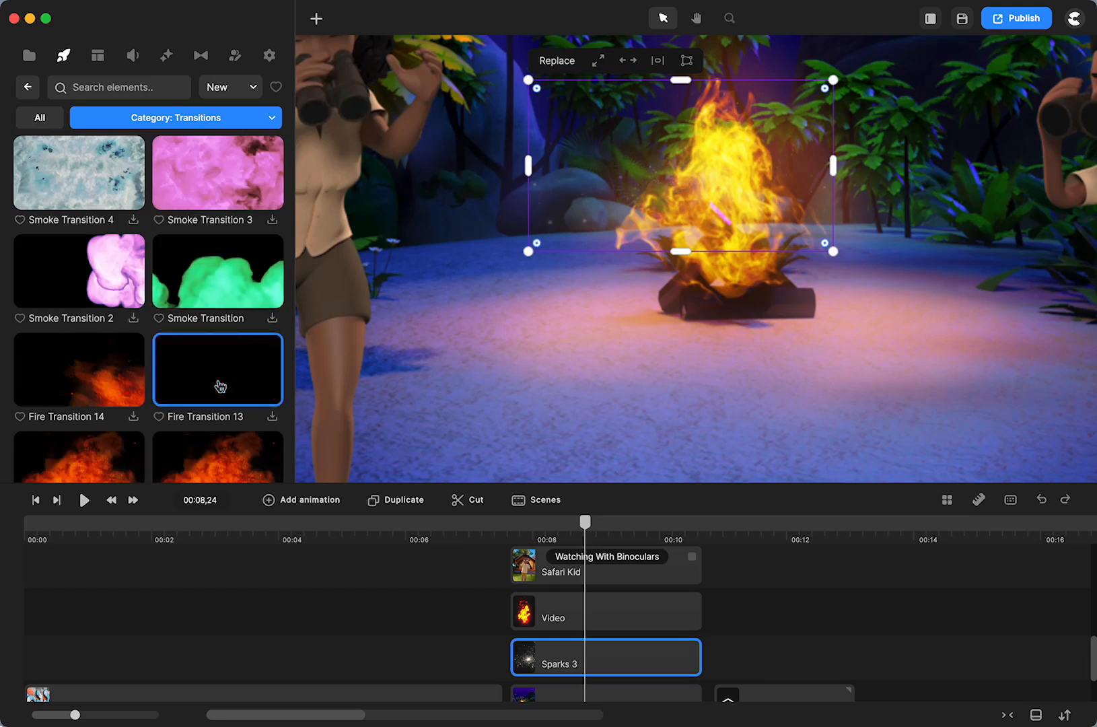
scroll(220, 386, "down", 3)
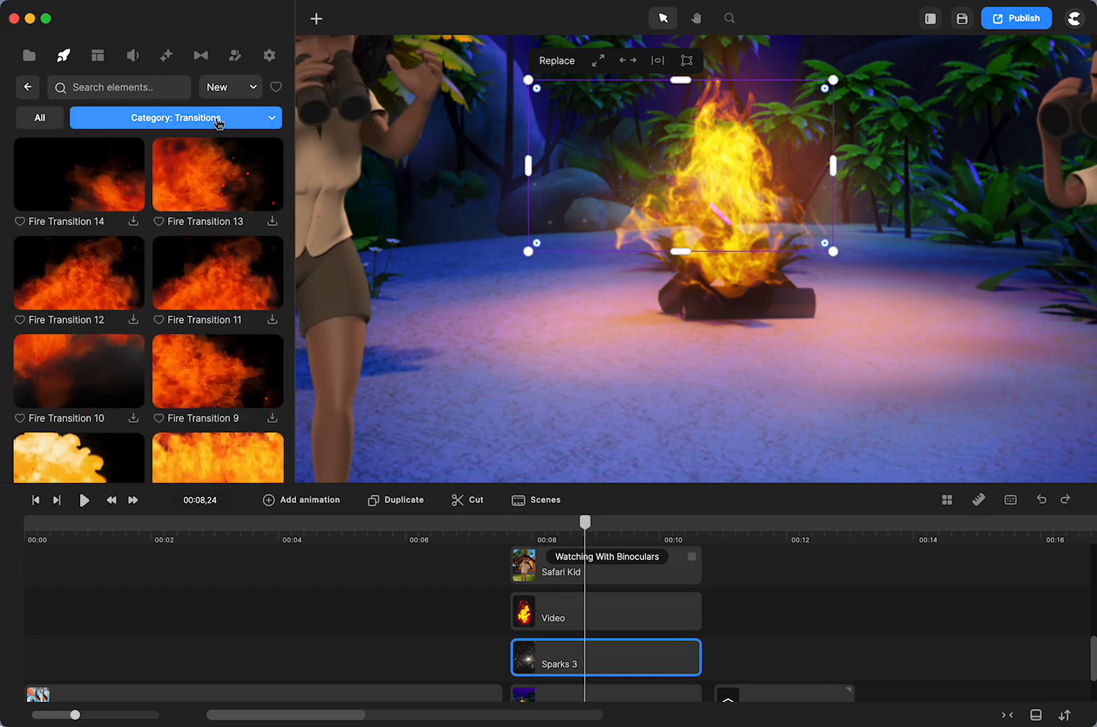
- Filter the visual effects to the Glass category and preview the Glass 5 effect
left_click(218, 121)
scroll(178, 256, "down", 5)
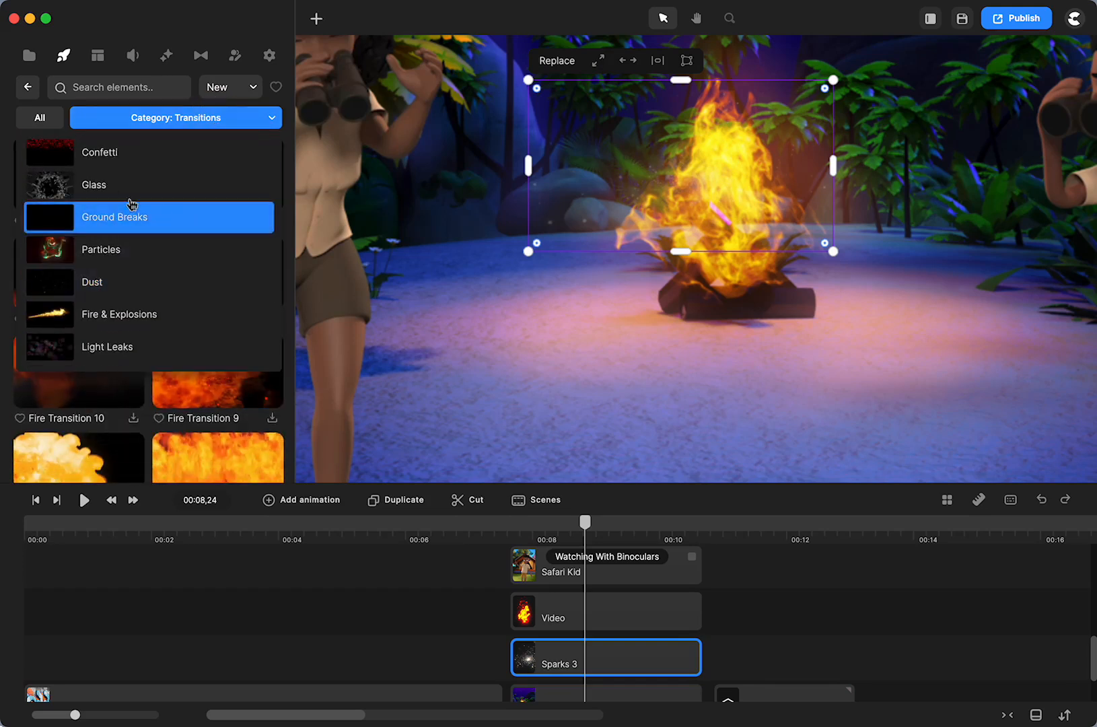
left_click(104, 192)
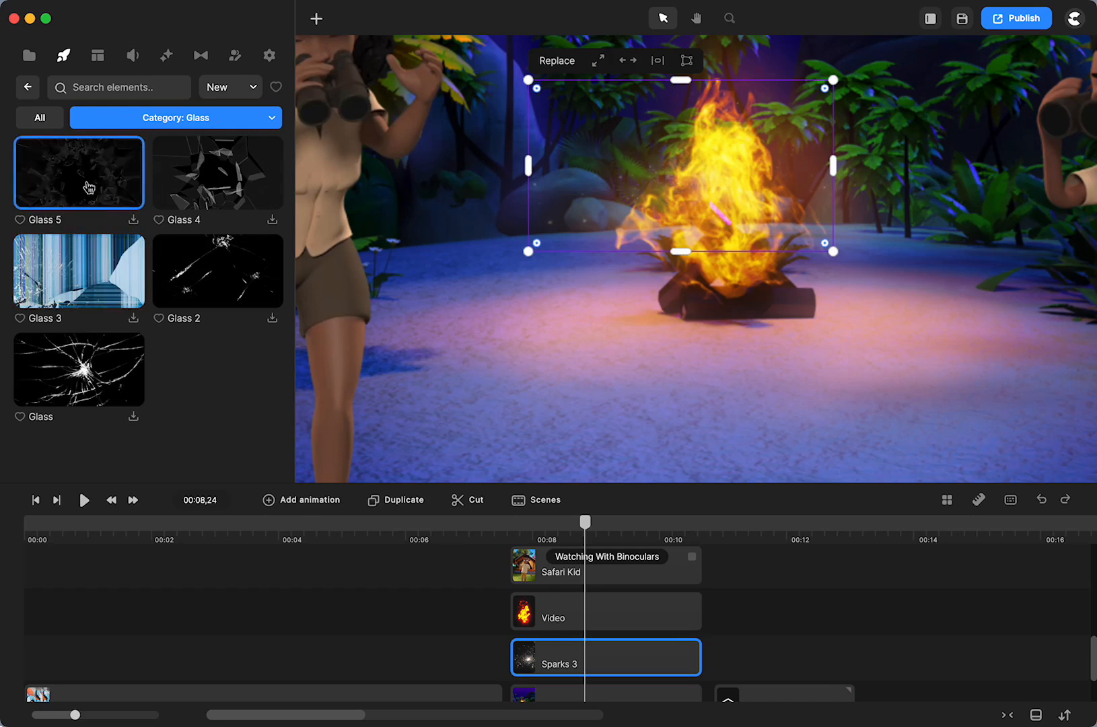
left_click(52, 162)
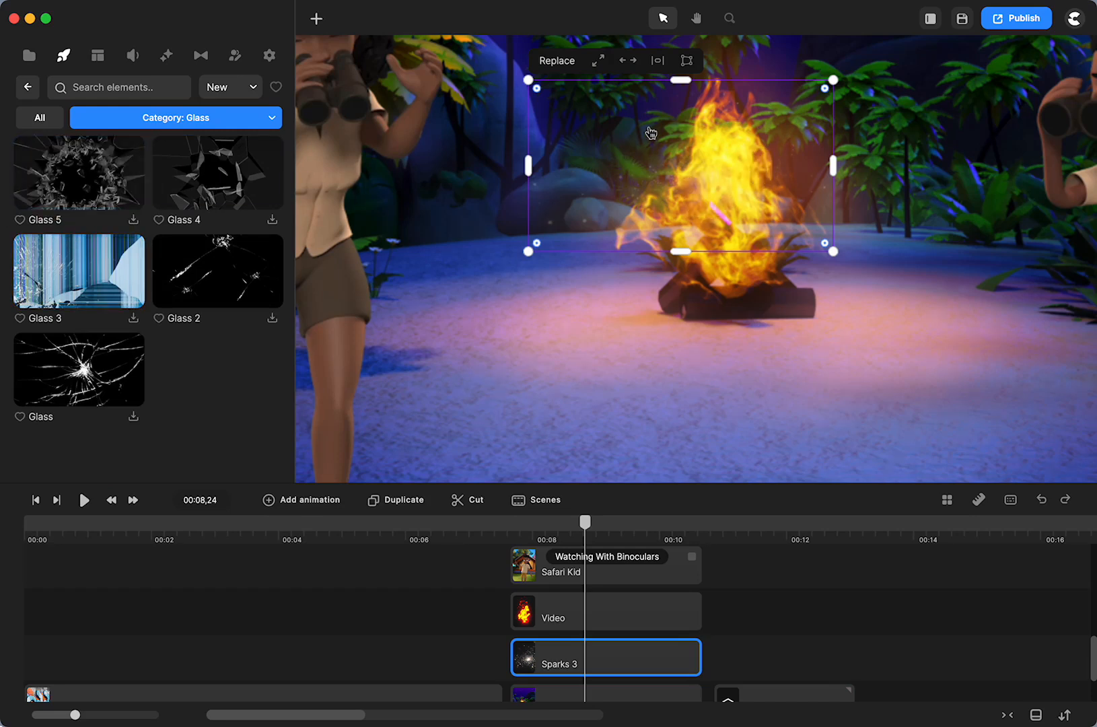
- Filter the visual effects to the Ground Breaks category
left_click(210, 125)
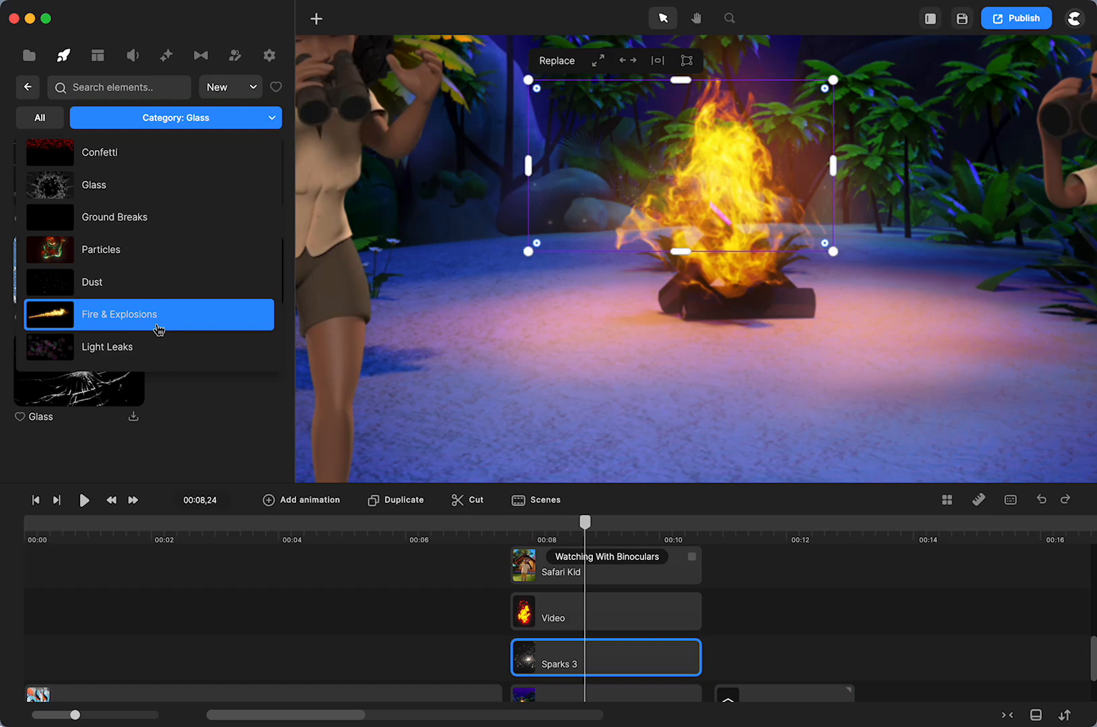
left_click(129, 219)
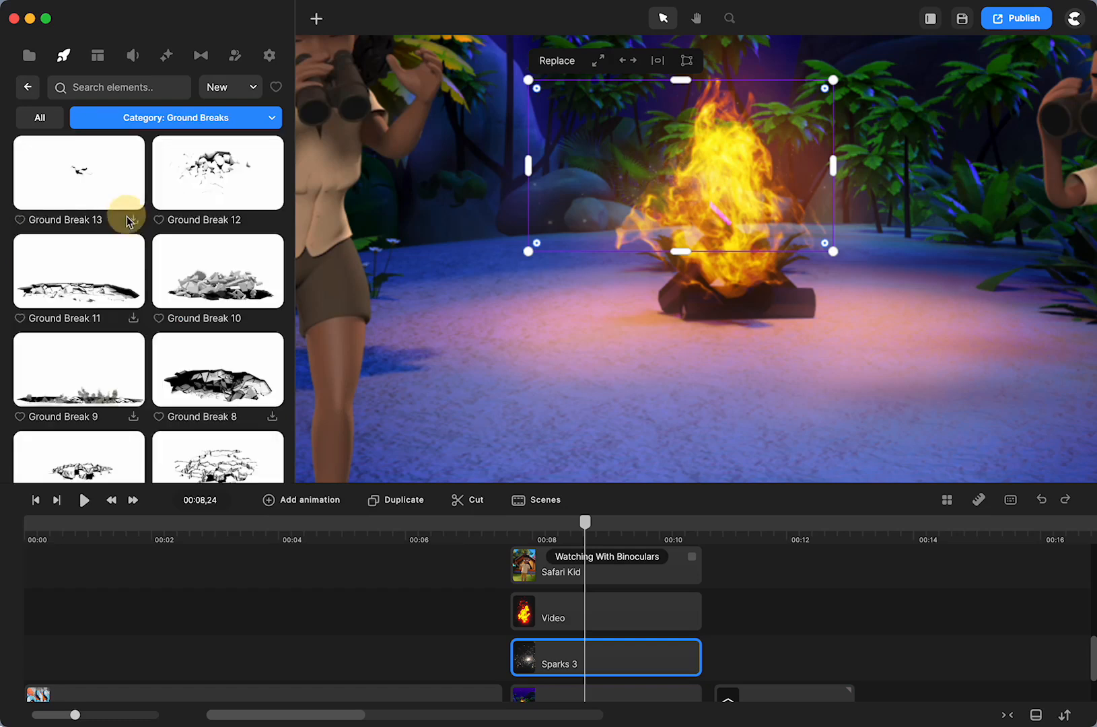
- Fit the canvas in view and play the graffiti wall scene from the beginning to 00:04,16
left_click(37, 505)
key("shift+1")
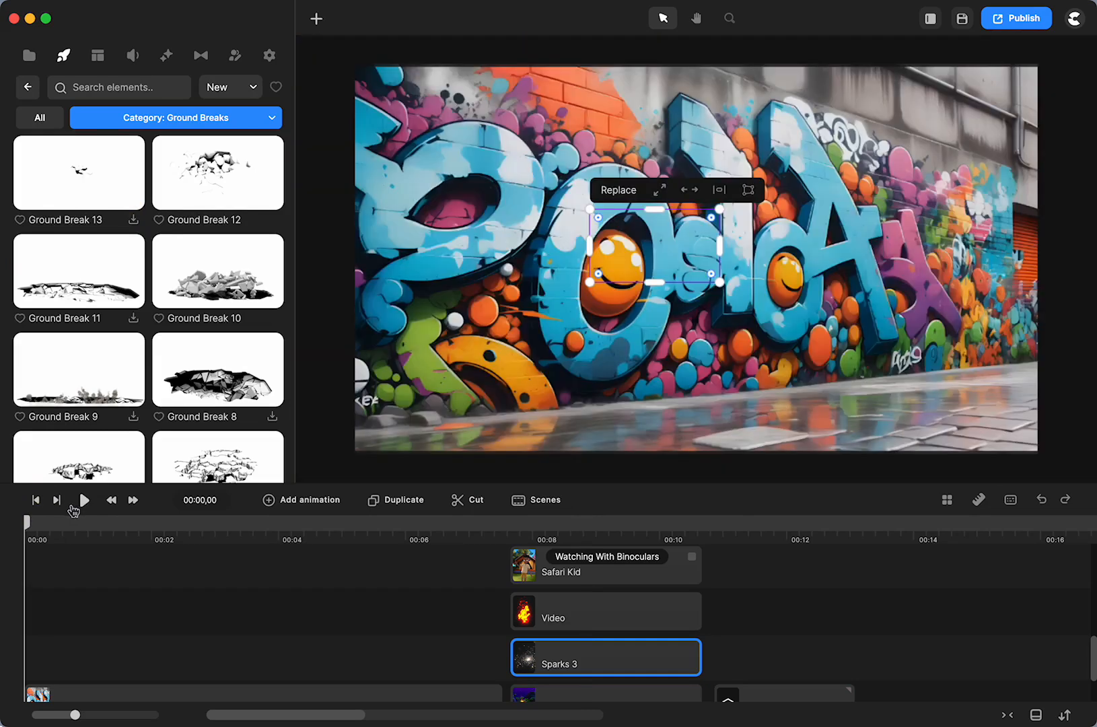
left_click(85, 500)
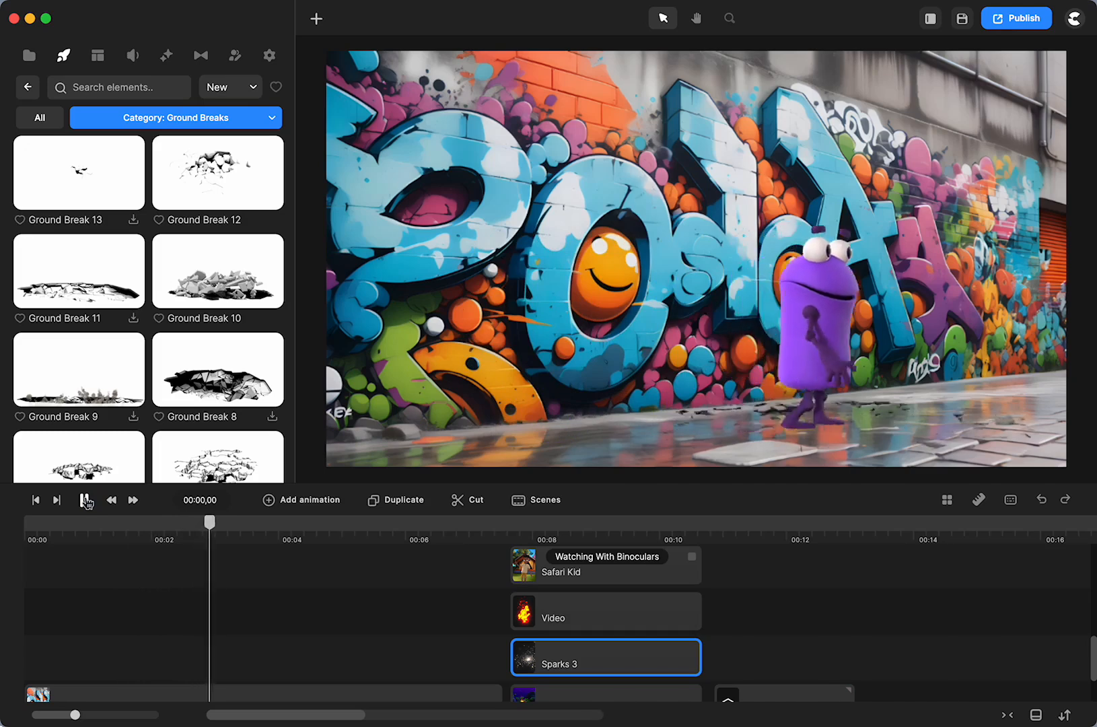
left_click(86, 500)
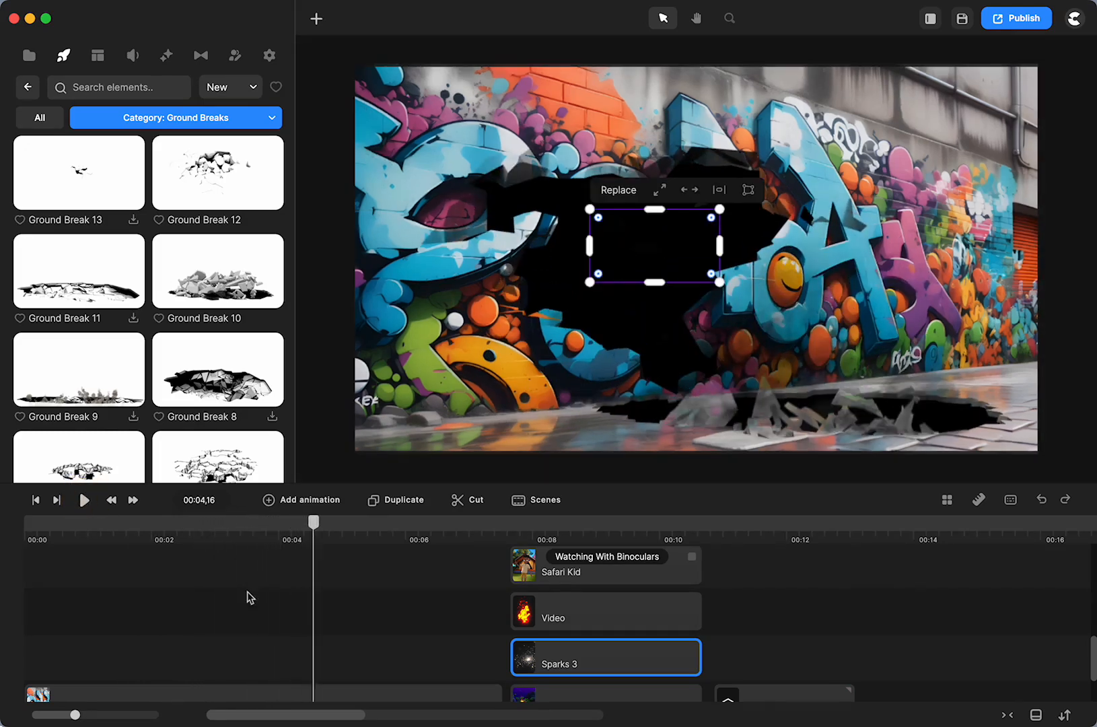
- Locate the graffiti scene's layers in the timeline and select the ground break Video clip below Boom 6
scroll(253, 600, "down", 2)
scroll(253, 601, "up", 6)
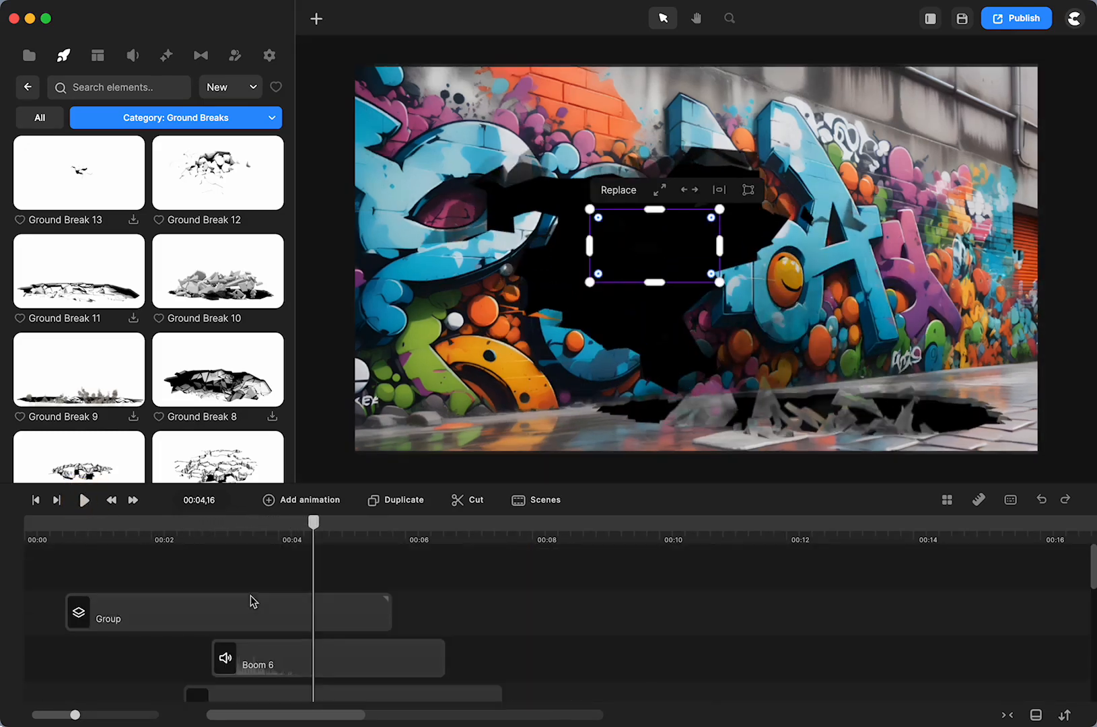
scroll(276, 654, "down", 1)
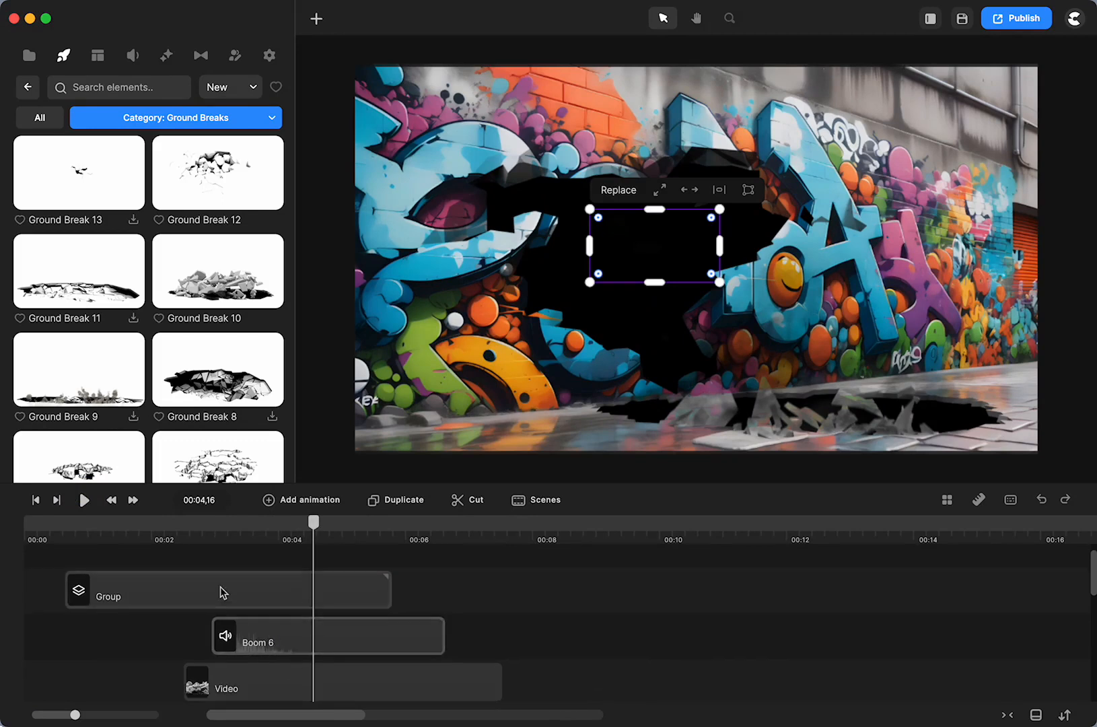
scroll(269, 629, "down", 1)
left_click(287, 639)
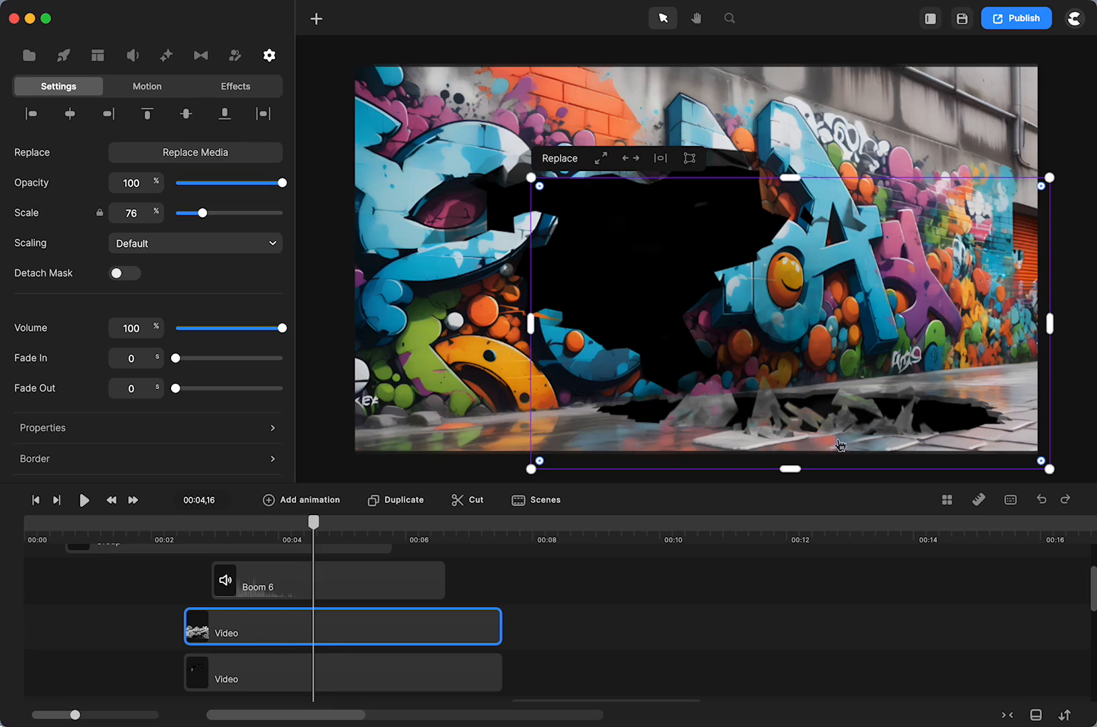
- Hide the wall-break Video clip directly below the ground break clip in the timeline
left_click(341, 677)
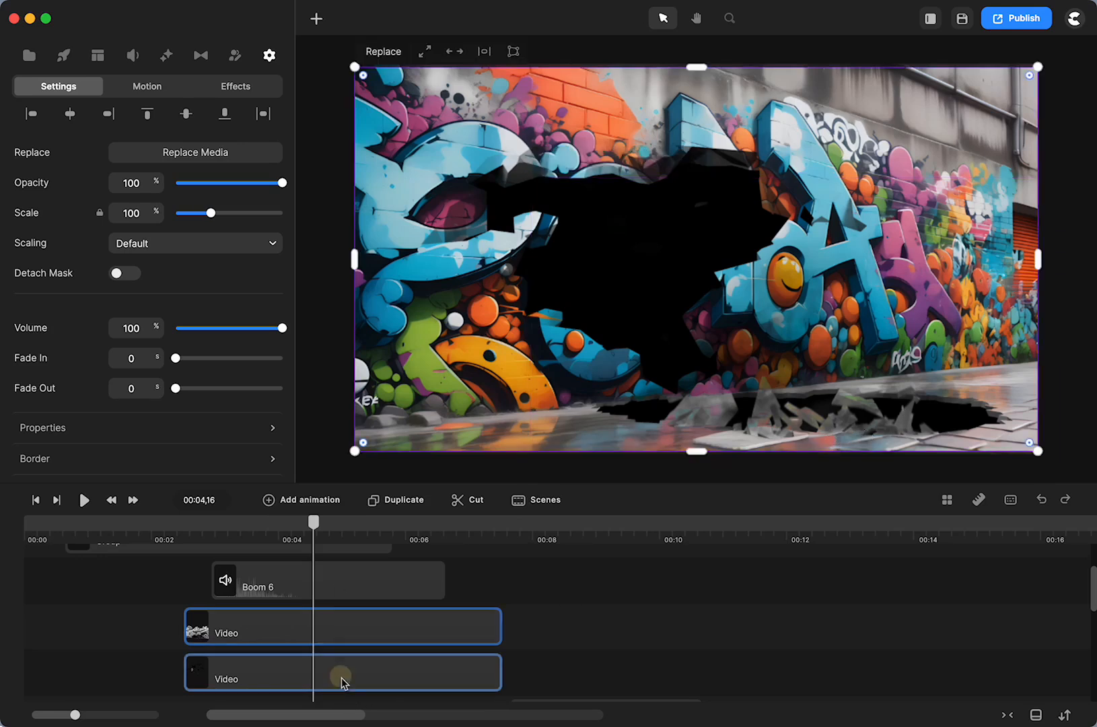
right_click(391, 674)
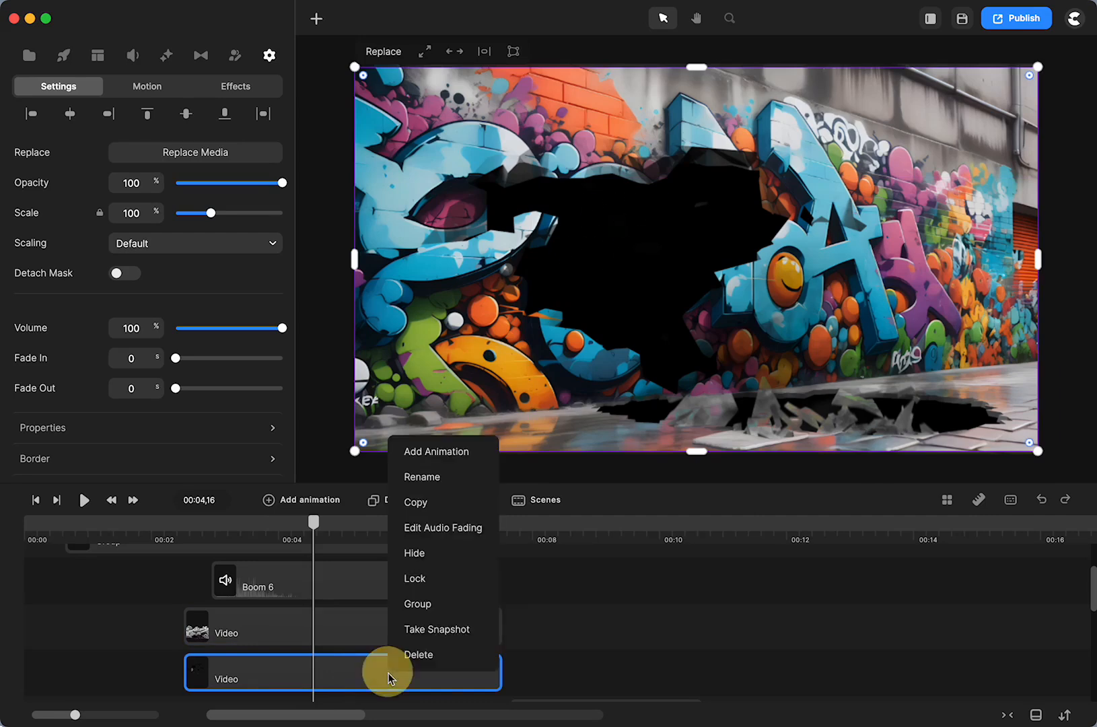
left_click(413, 553)
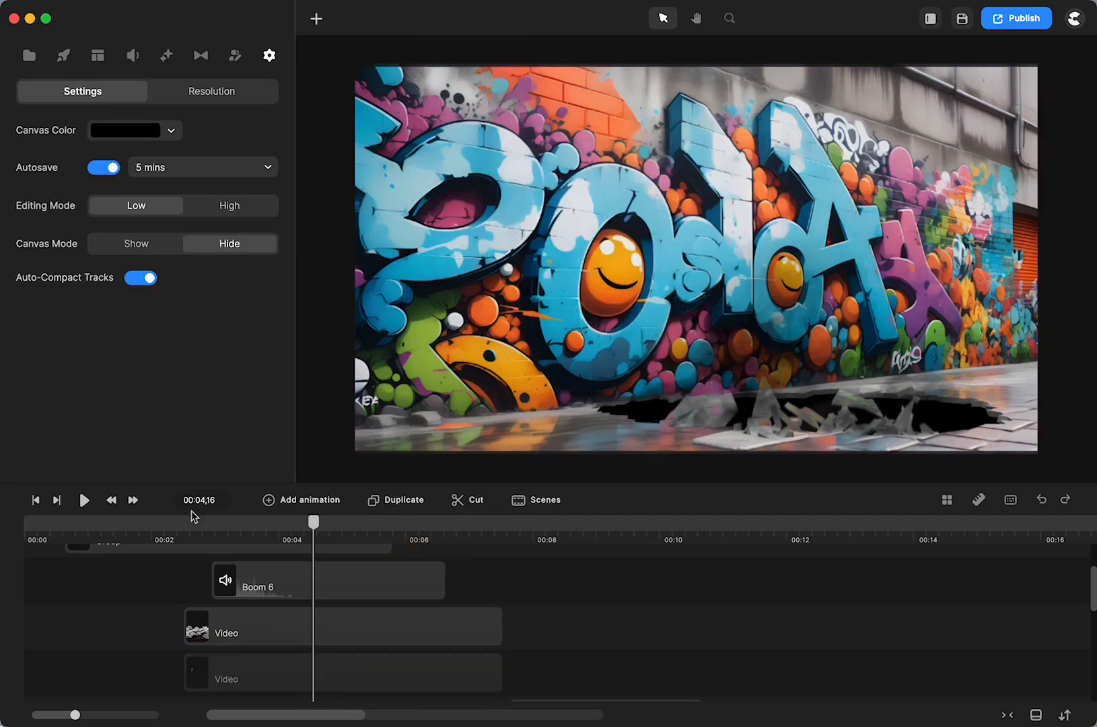
- Play the graffiti scene from 00:00,15 to 00:04,10 to preview only the ground break effect
left_click(56, 499)
left_click(56, 524)
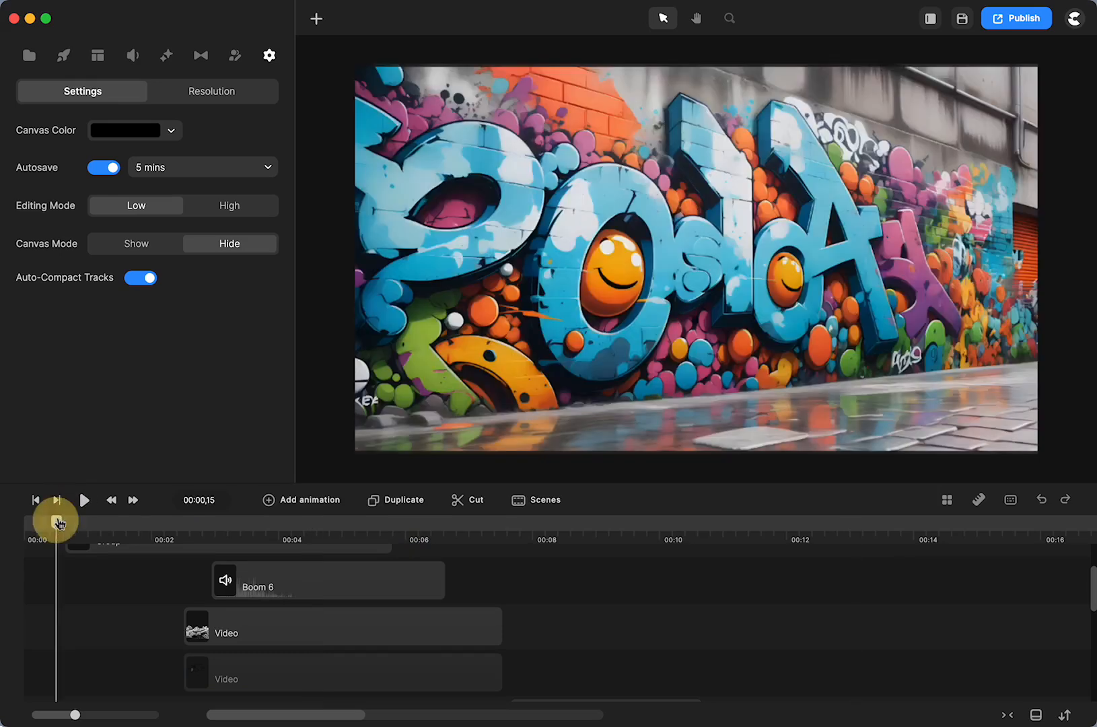
left_click(83, 499)
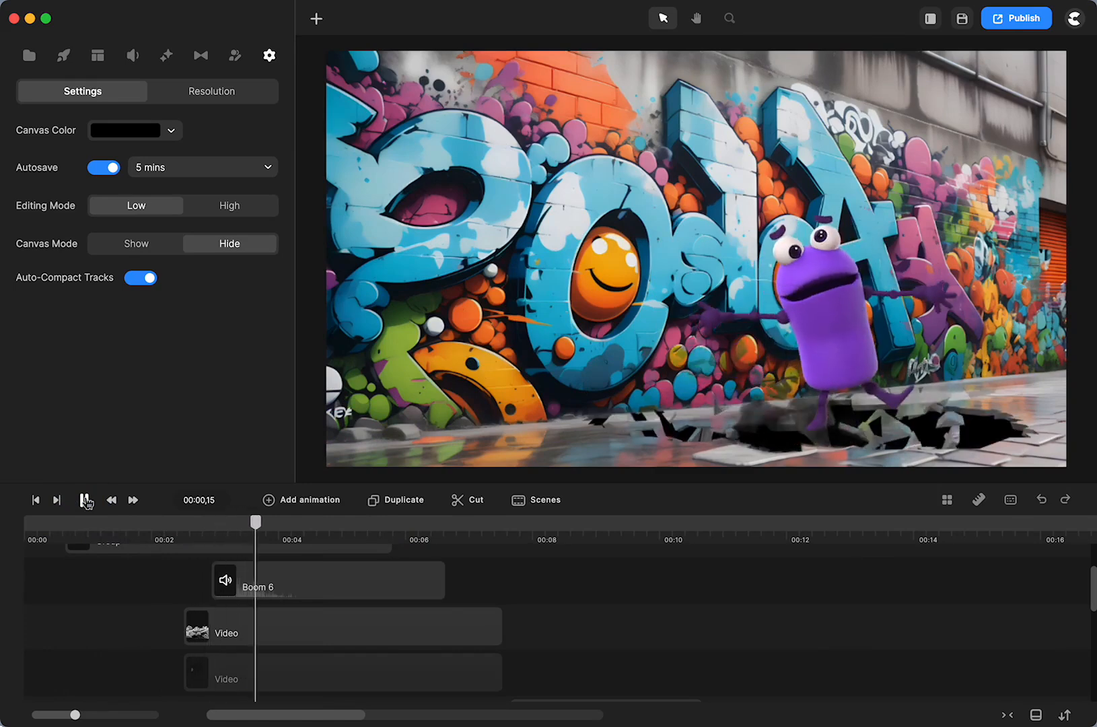
left_click(85, 499)
- Stop playback and show the hidden wall-break Video clip below the ground break clip again
left_click(262, 629)
scroll(262, 632, "down", 1)
scroll(269, 612, "down", 1)
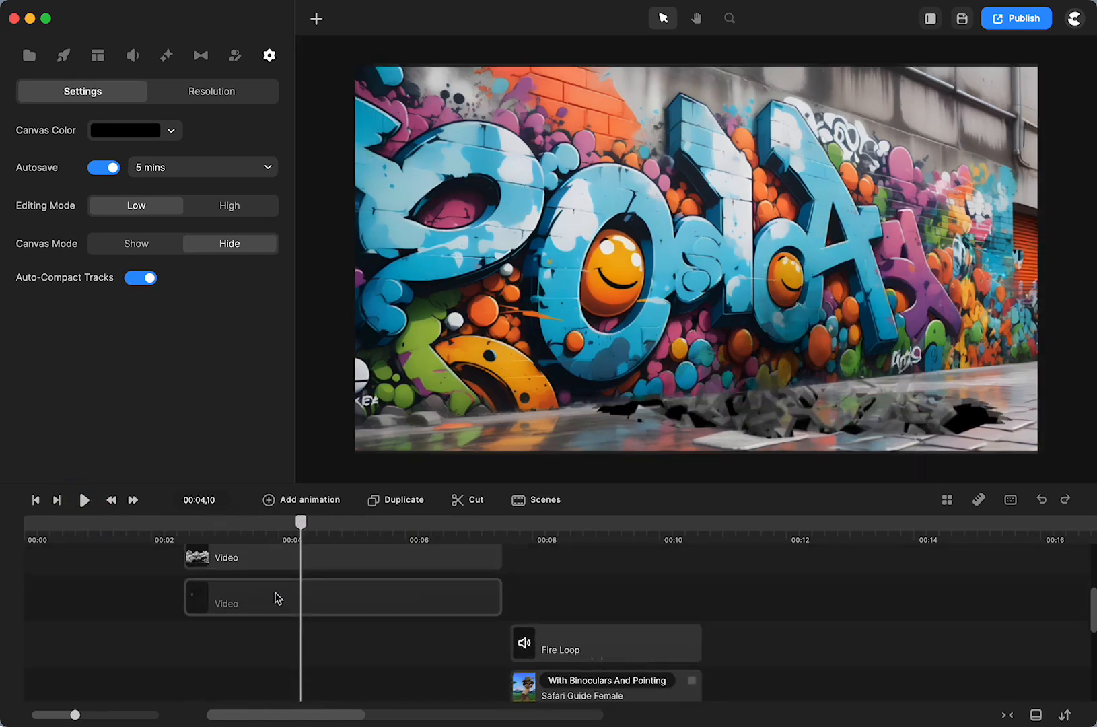
right_click(274, 593)
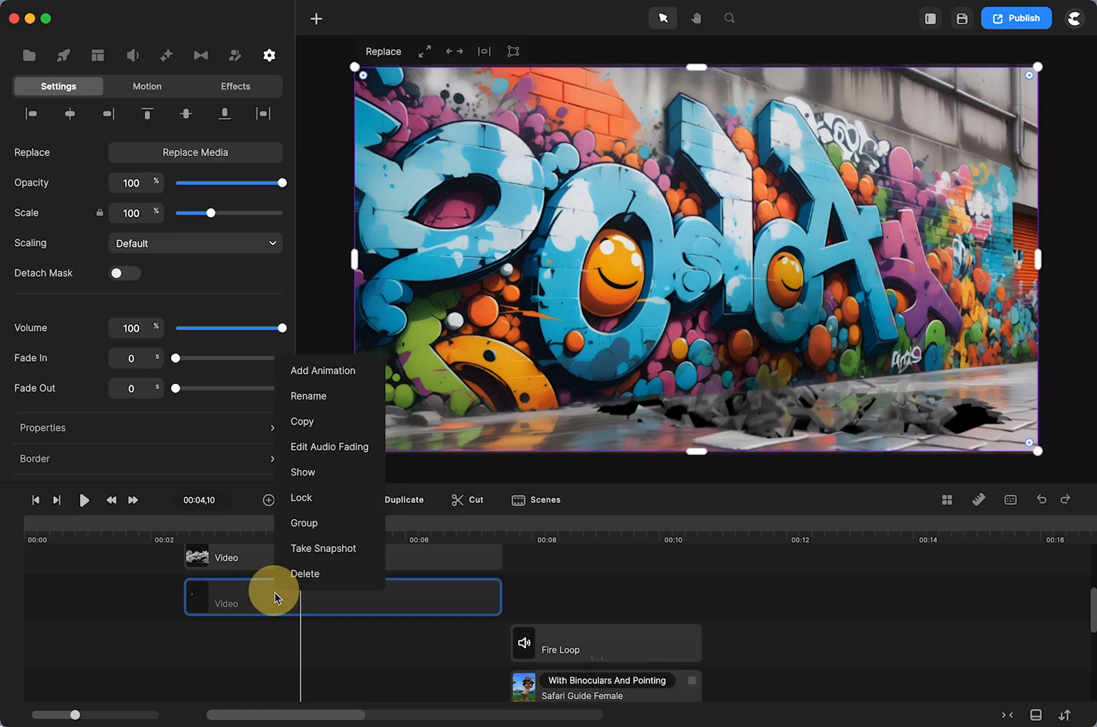
left_click(303, 472)
- Hide the ground break Video clip directly below Boom 6 in the timeline
left_click(245, 570)
scroll(245, 578, "up", 1)
right_click(245, 609)
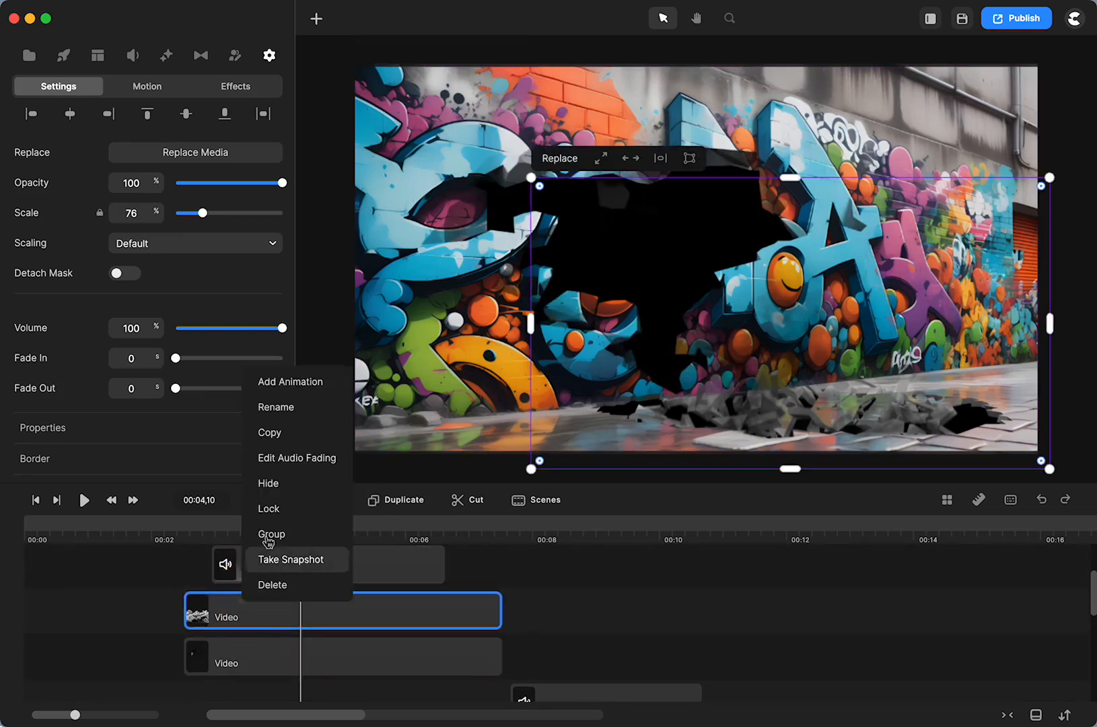
left_click(275, 484)
- Play the graffiti scene from 00:01,16 to 00:05,12 to preview only the wall-break effect
left_click(122, 531)
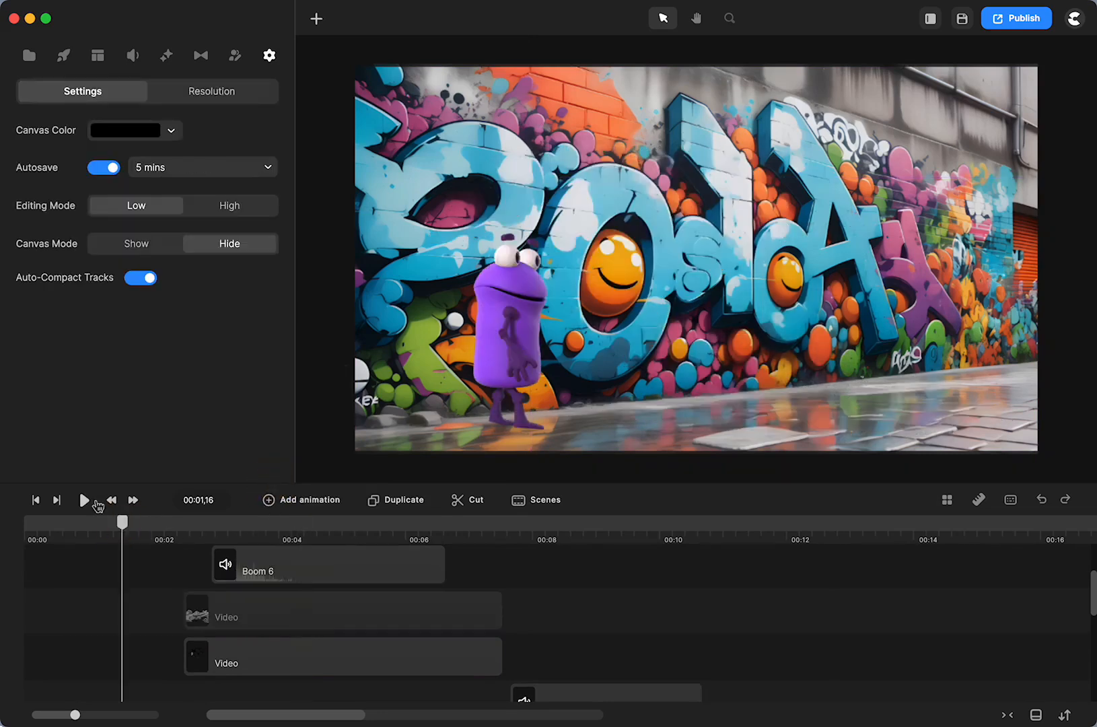
left_click(84, 502)
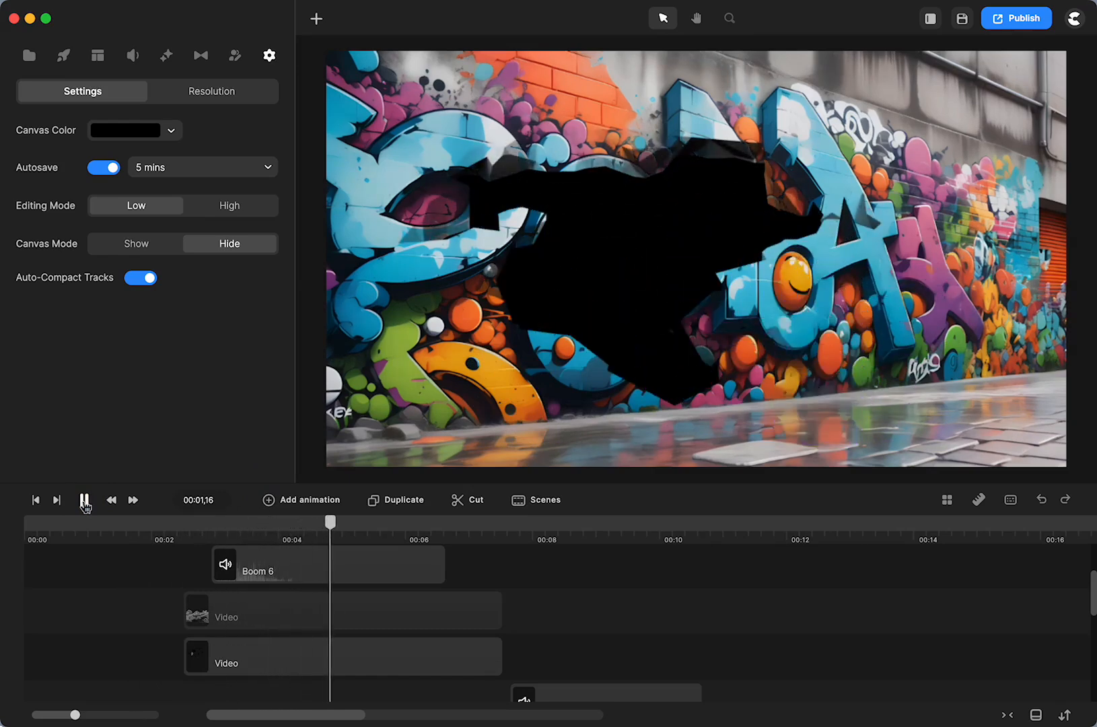
left_click(84, 501)
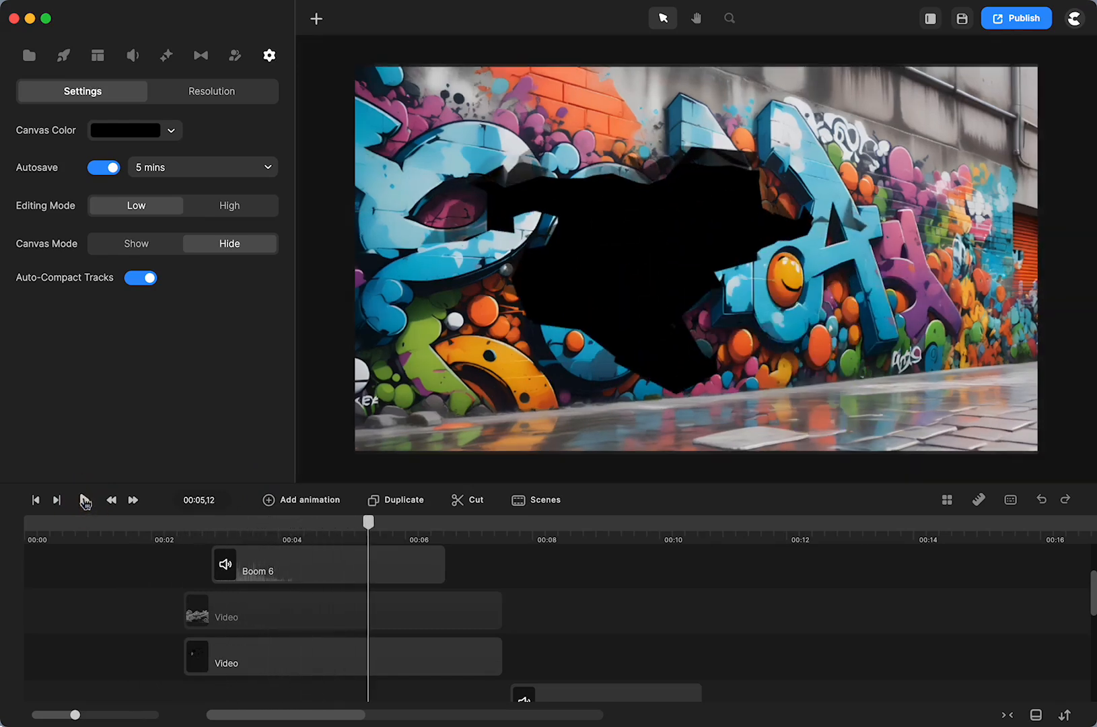
- Browse the Ground Breaks elements and open the list of effect categories
left_click(63, 55)
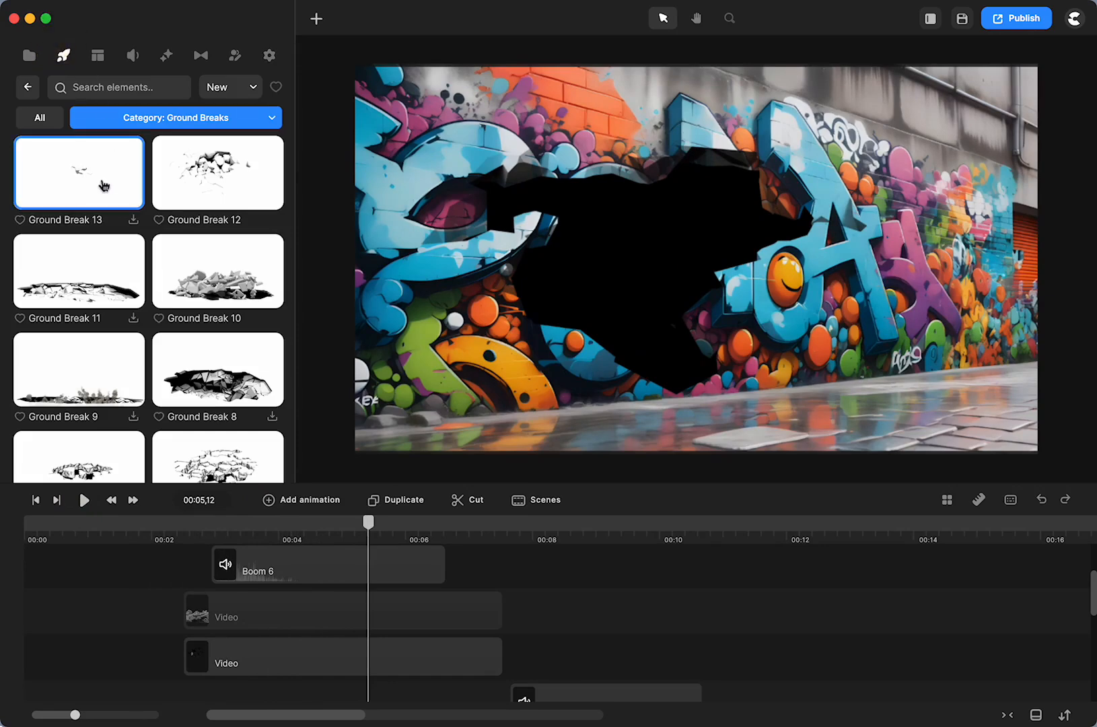
scroll(103, 185, "down", 5)
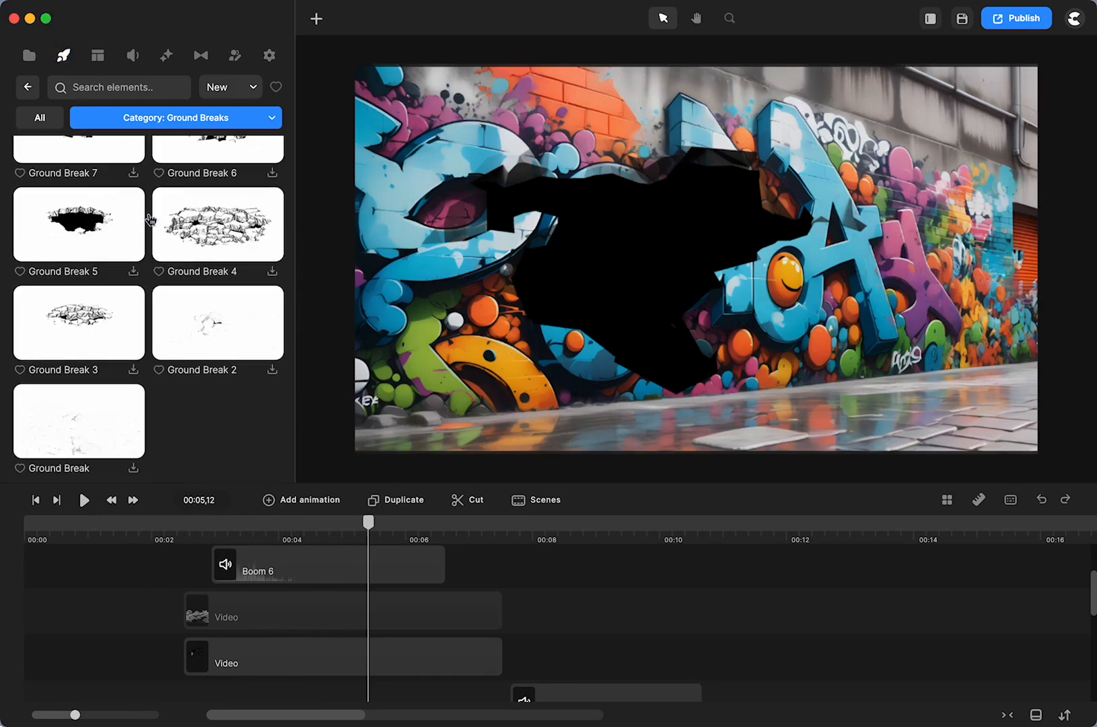
scroll(217, 323, "up", 5)
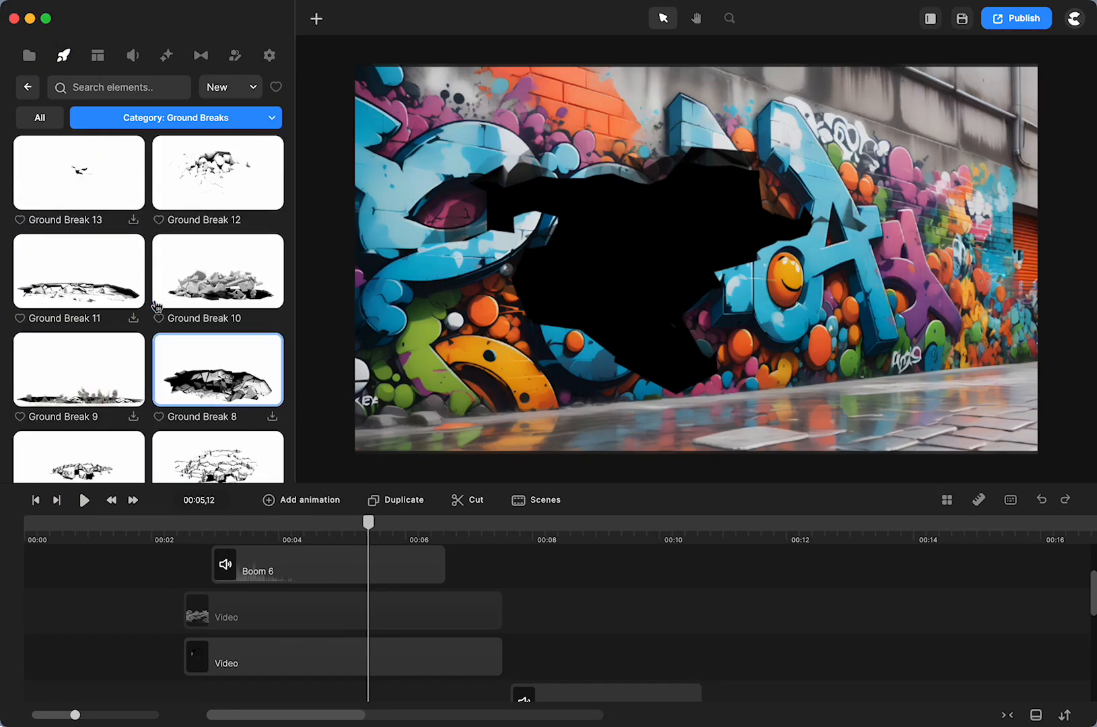
left_click(215, 119)
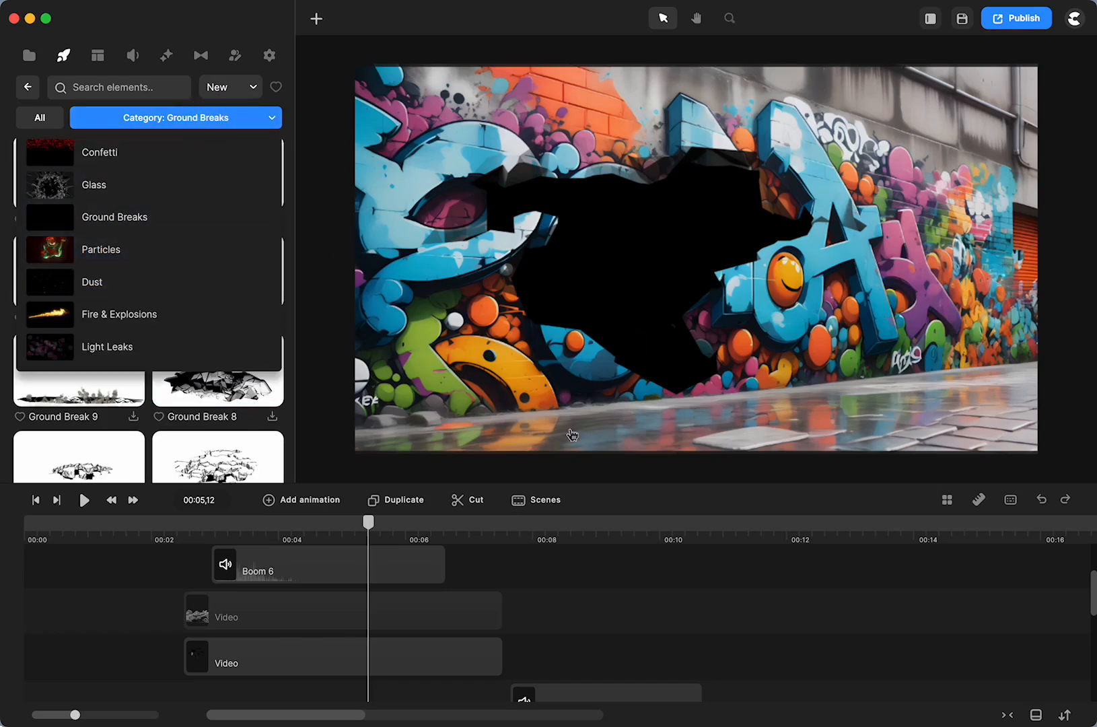
- Move the playhead to 00:04,03 and select the purple character's Group layer above Boom 6
left_click_drag(375, 533, 286, 528)
scroll(306, 607, "up", 2)
left_click(279, 606)
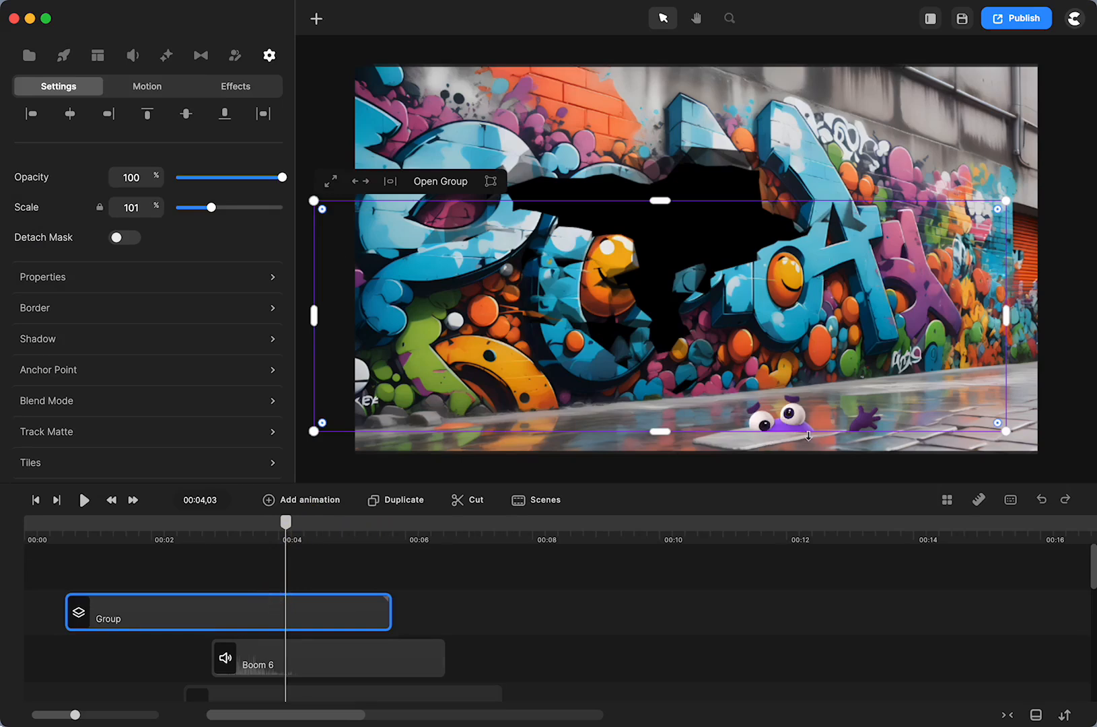
- Show the hidden ground break Video clip again and move the playhead to 00:04,14 to view both breaks
scroll(310, 657, "down", 4)
scroll(311, 658, "up", 1)
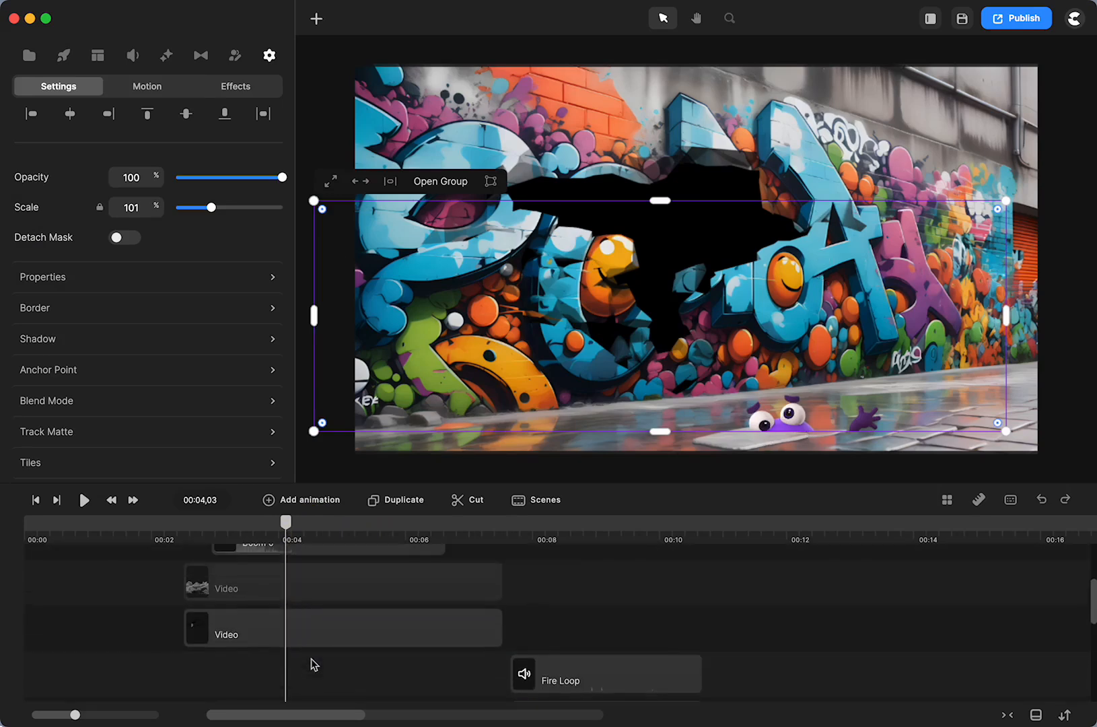
left_click(306, 590)
right_click(304, 588)
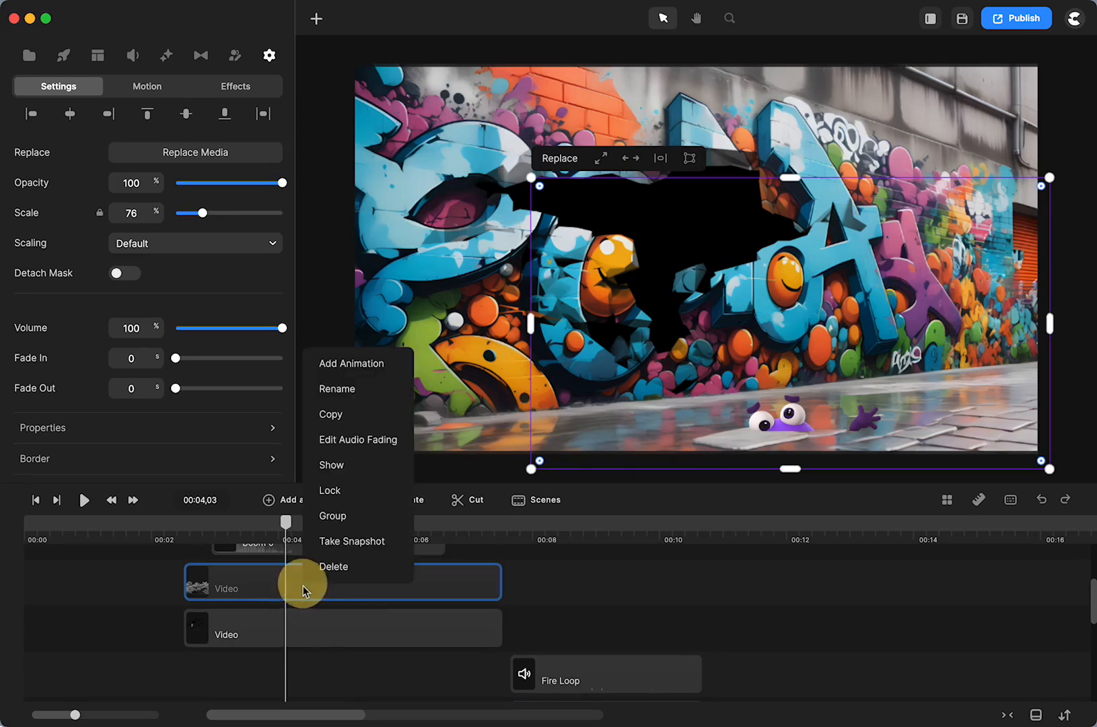
left_click(331, 465)
left_click_drag(286, 522, 309, 522)
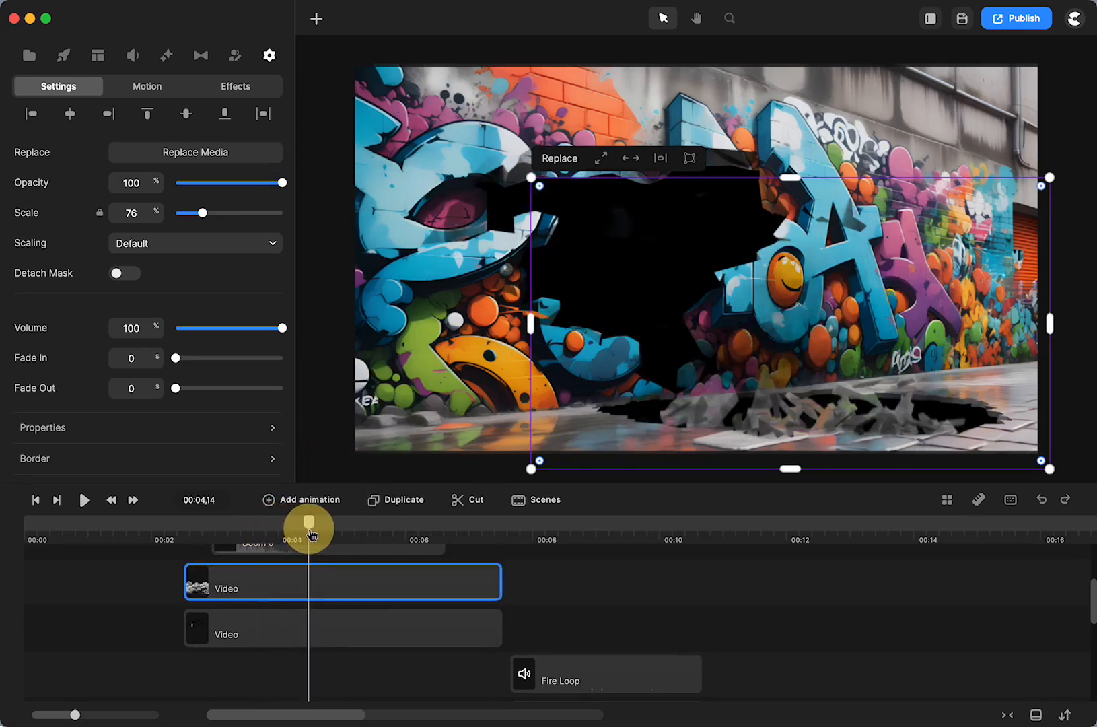
- Switch the elements library to the Particles category and look through its abstract particle and light strike effects
left_click(63, 55)
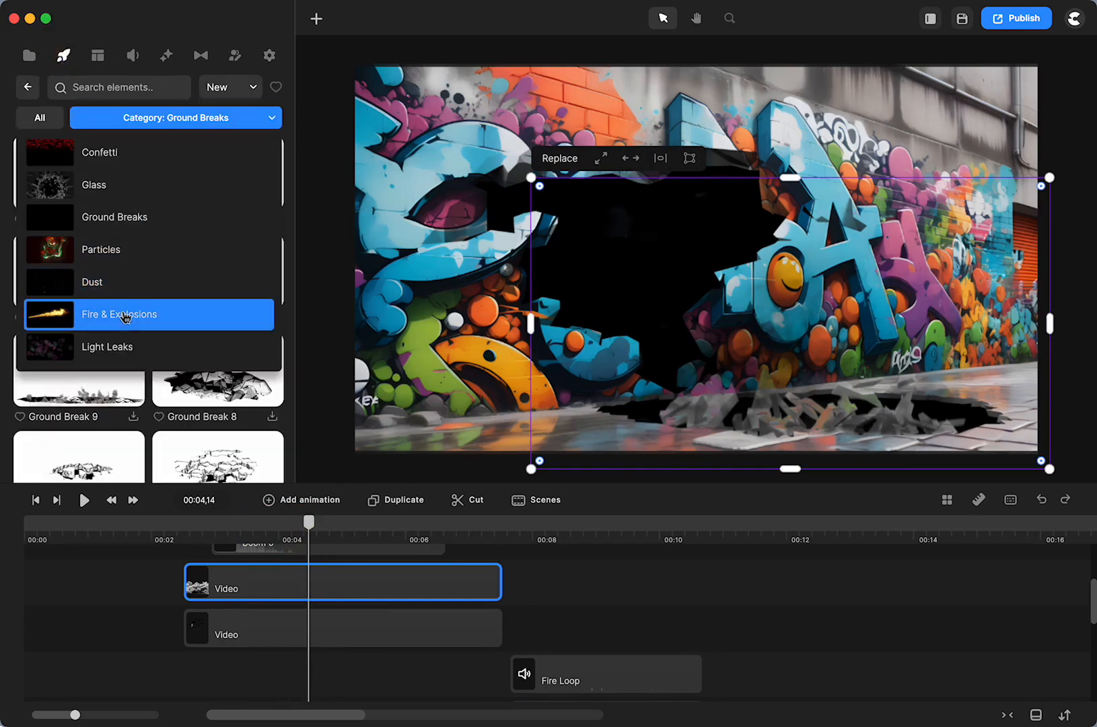
left_click(108, 249)
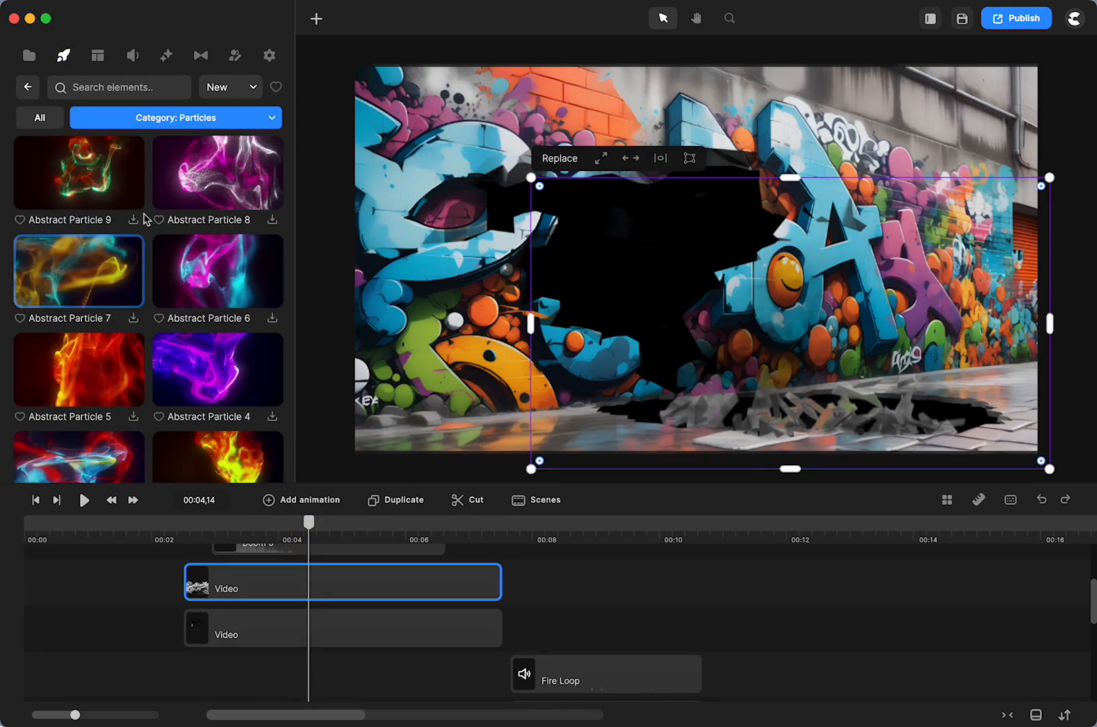
scroll(199, 272, "down", 10)
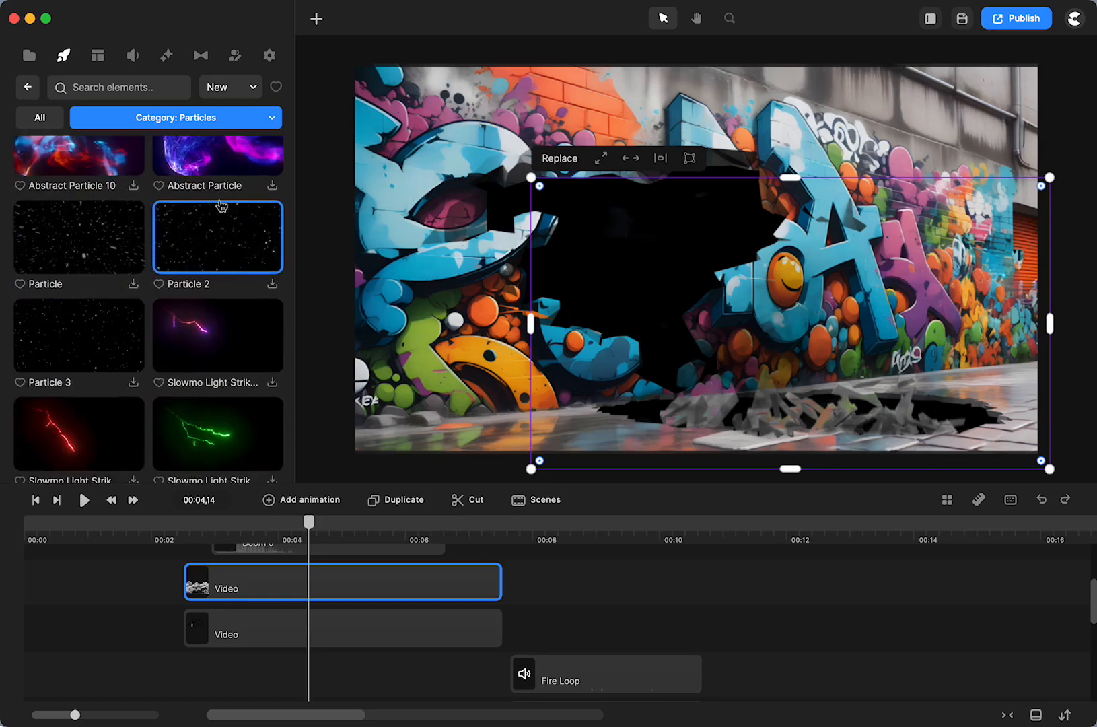
- Switch the elements library to the Light Leaks category and look through its light leak and bokeh effects
left_click(222, 118)
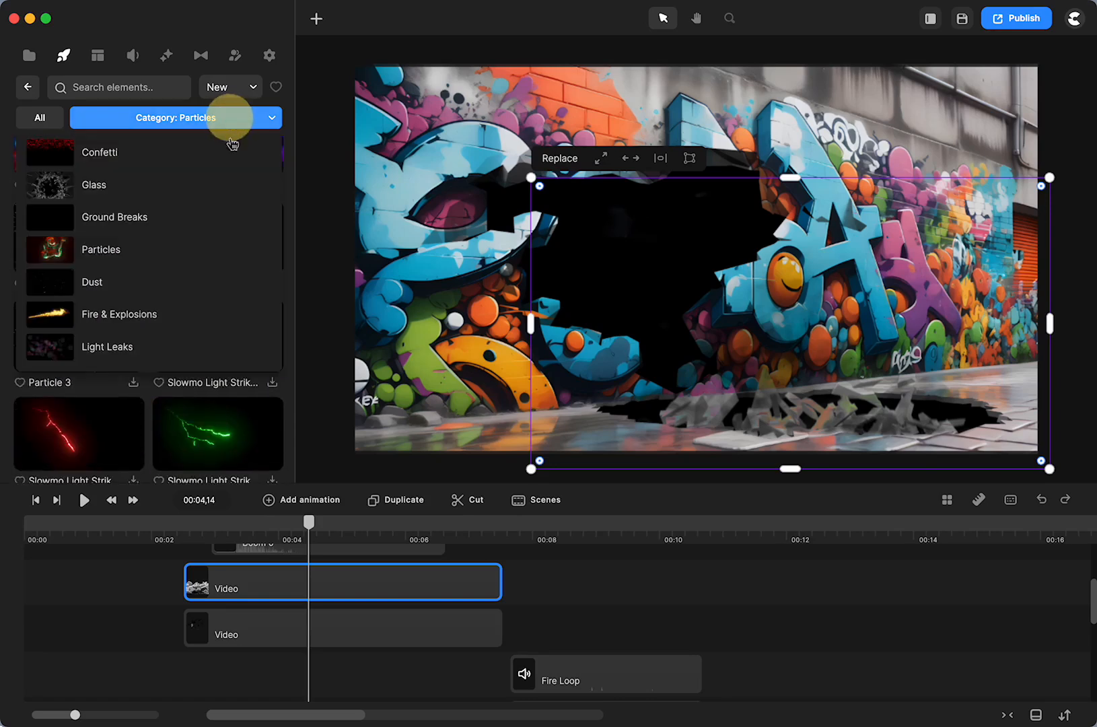
left_click(124, 345)
scroll(193, 262, "down", 5)
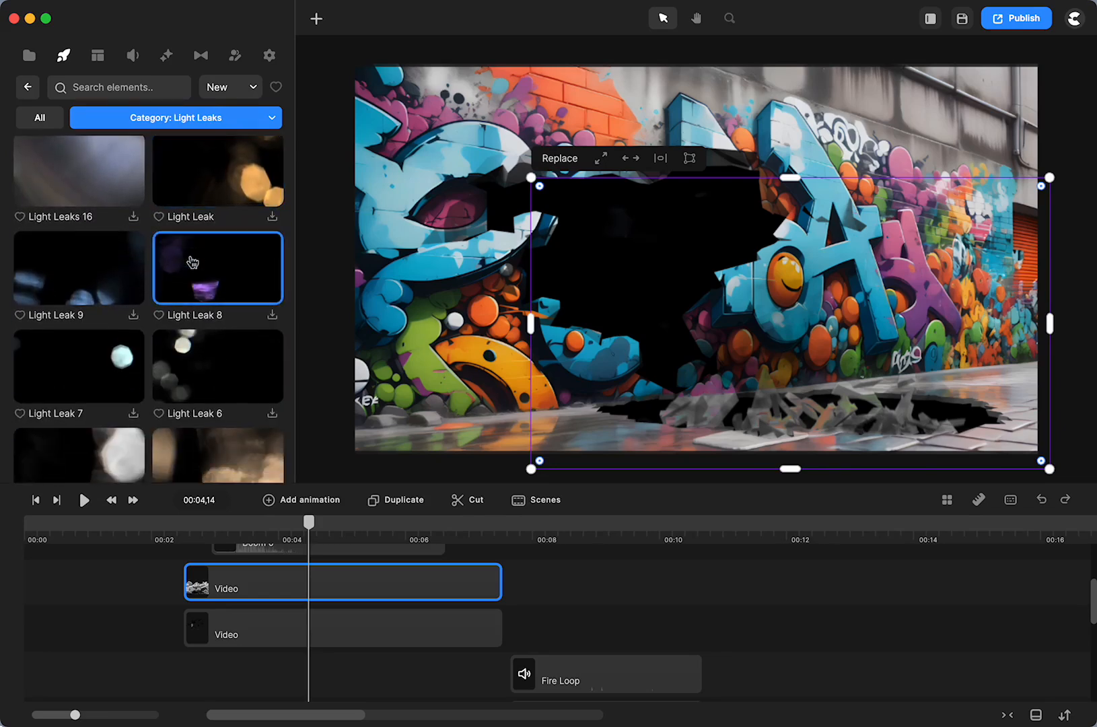
scroll(192, 261, "down", 8)
scroll(193, 261, "down", 6)
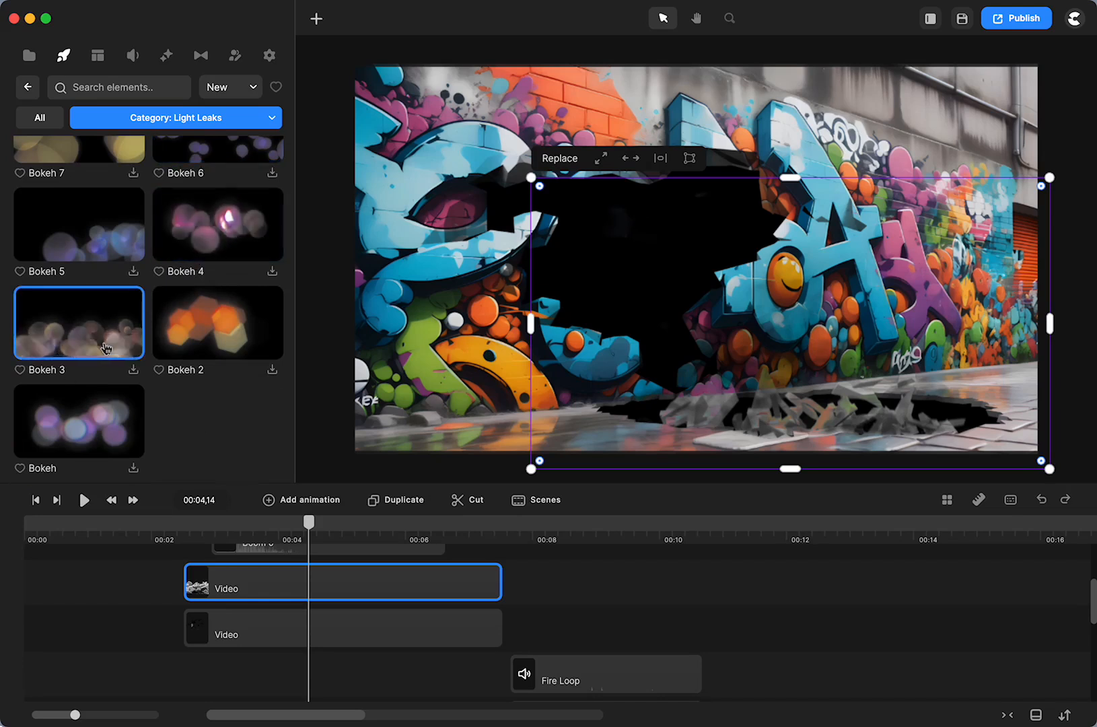